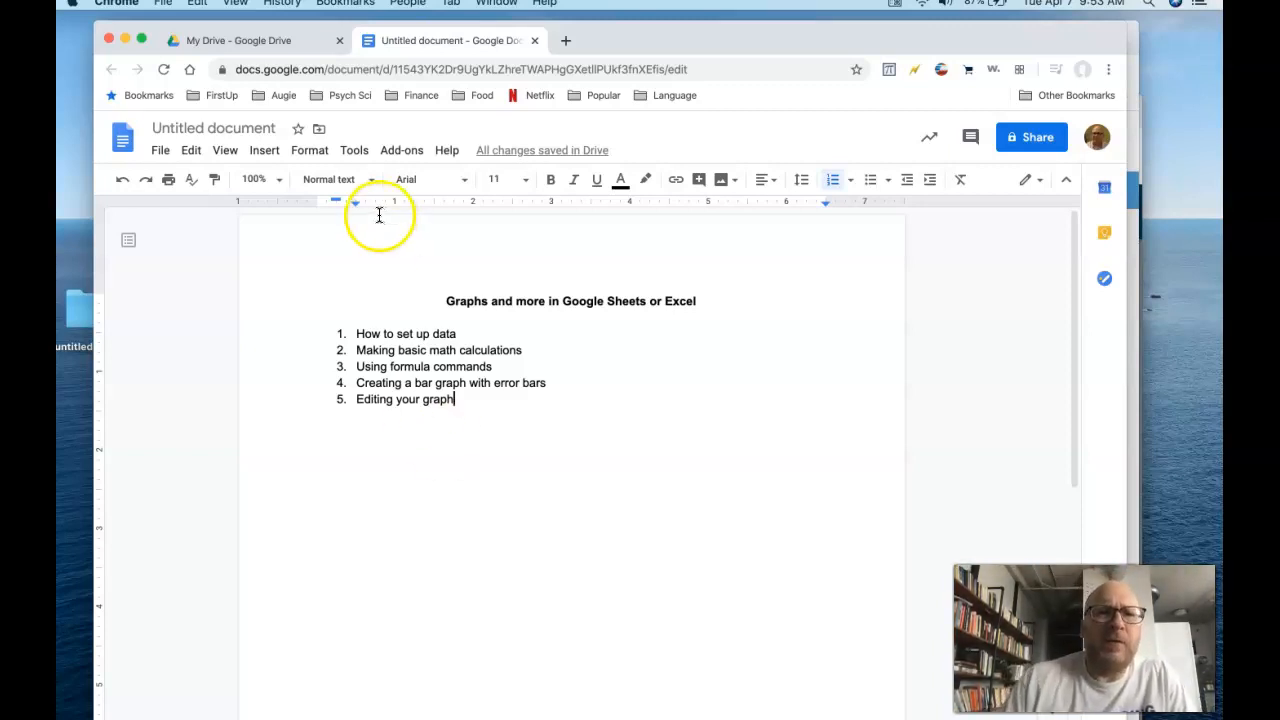
# - Create a blank Google Sheets spreadsheet from My Drive in Google Drive
pyautogui.click(288, 38)
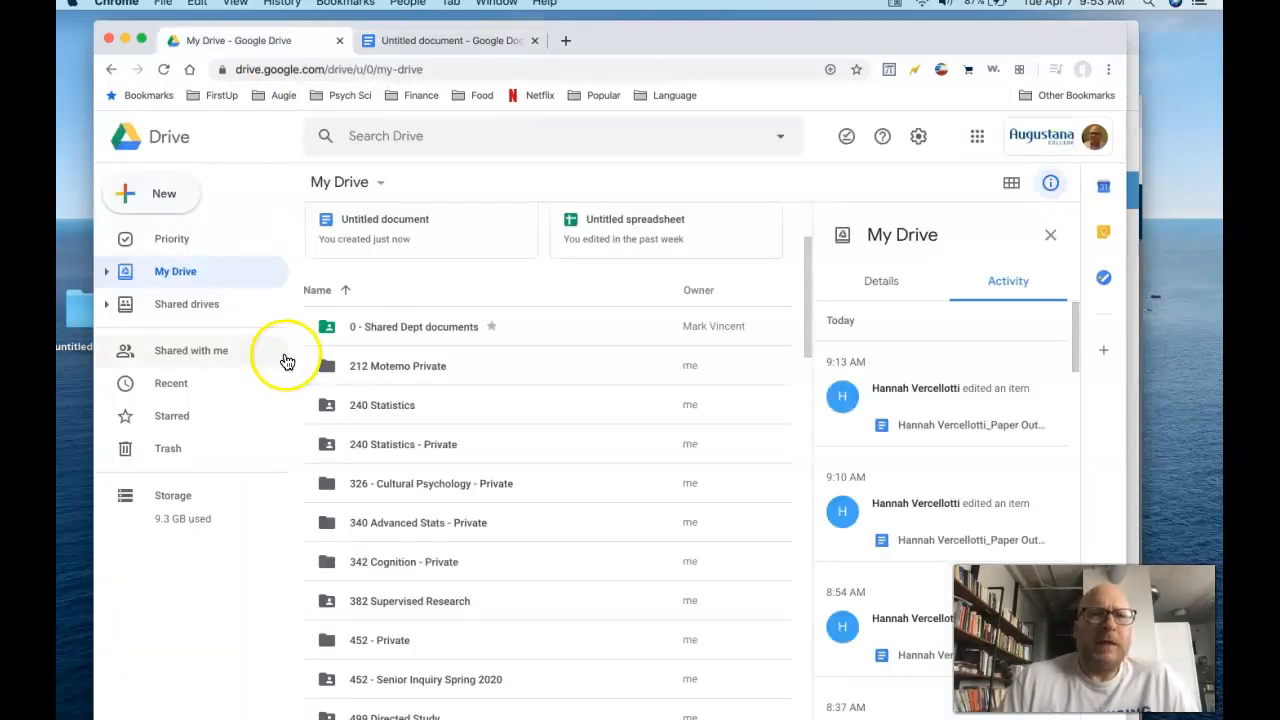
pyautogui.click(163, 197)
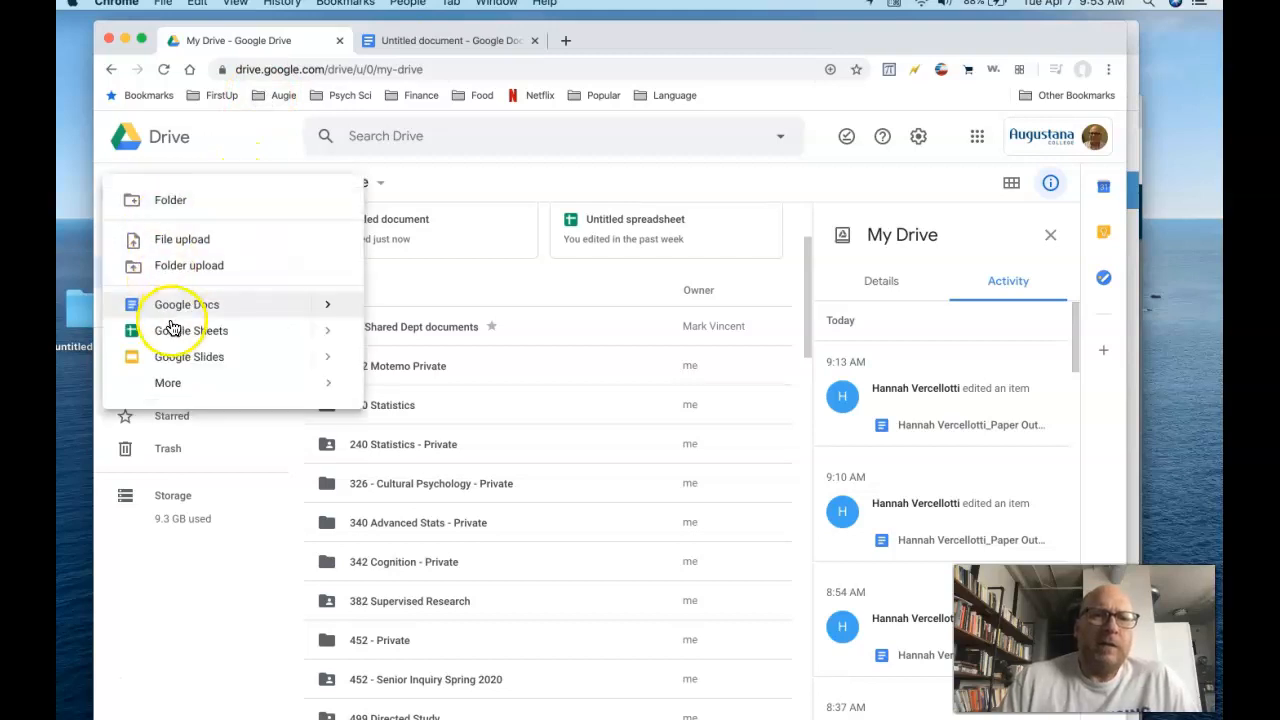
pyautogui.click(172, 331)
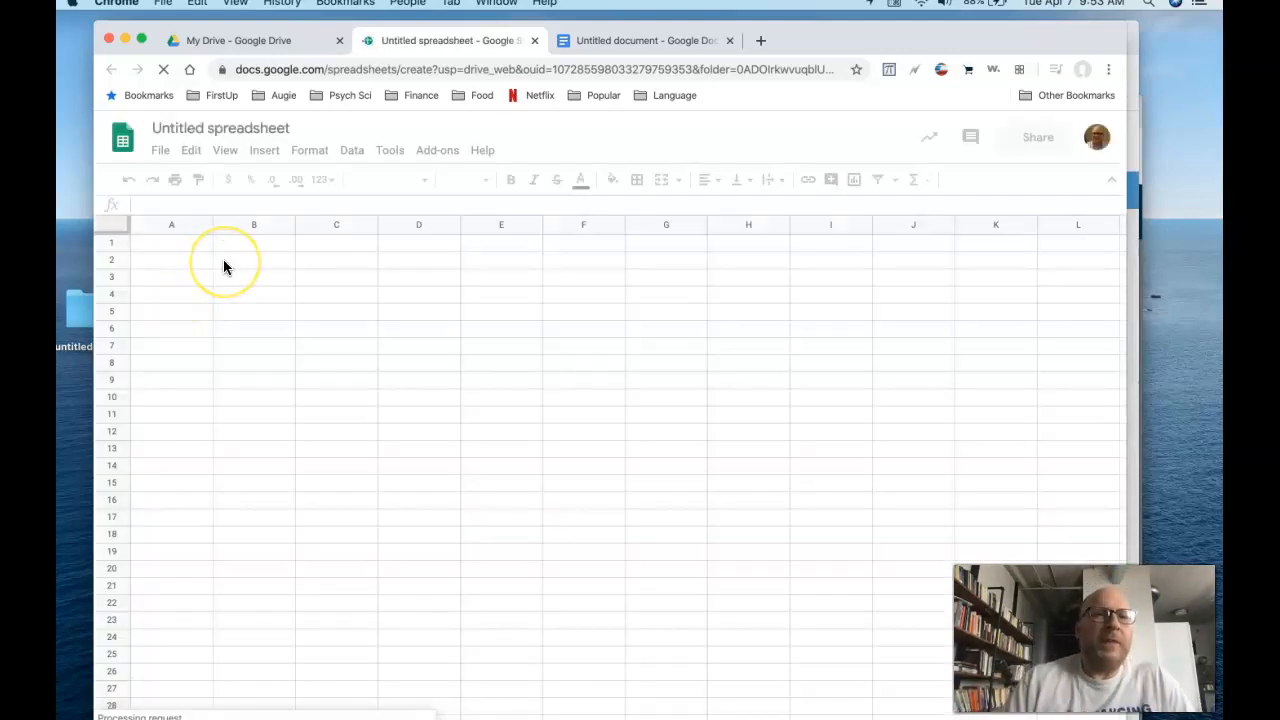
# - Enter the column headings Original in B1 and Sequel in C1
pyautogui.click(184, 243)
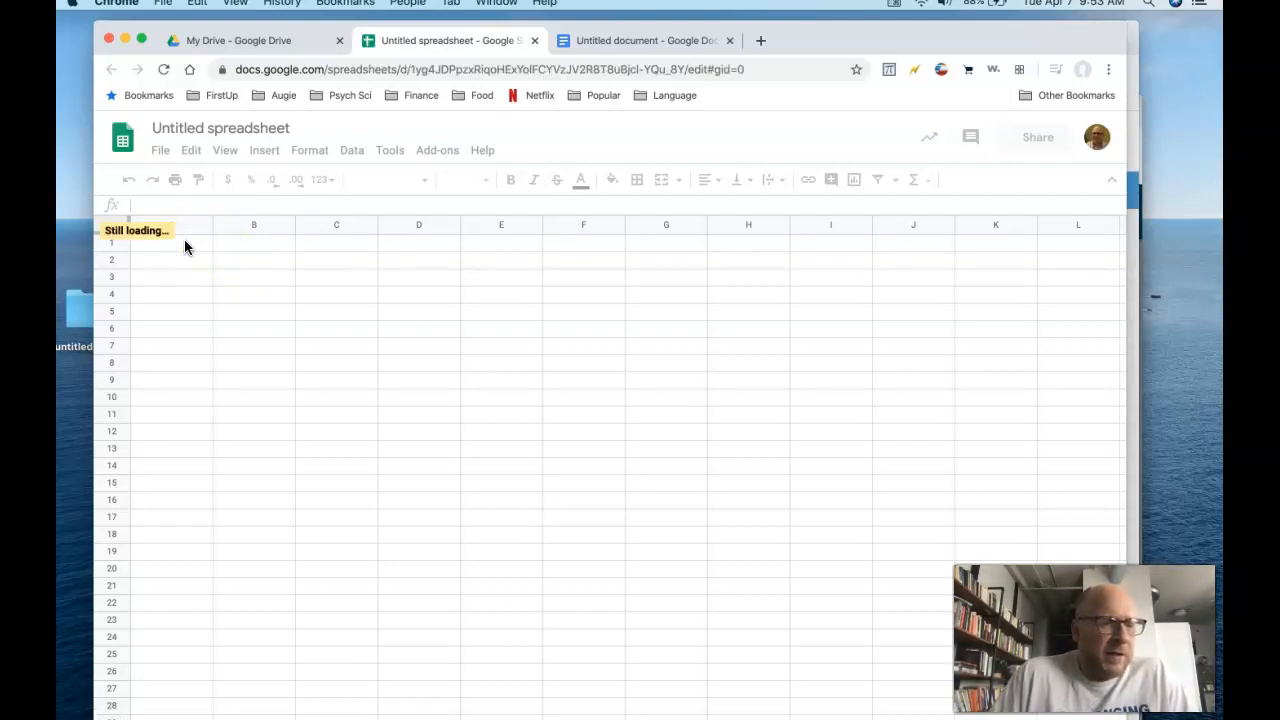
pyautogui.click(235, 247)
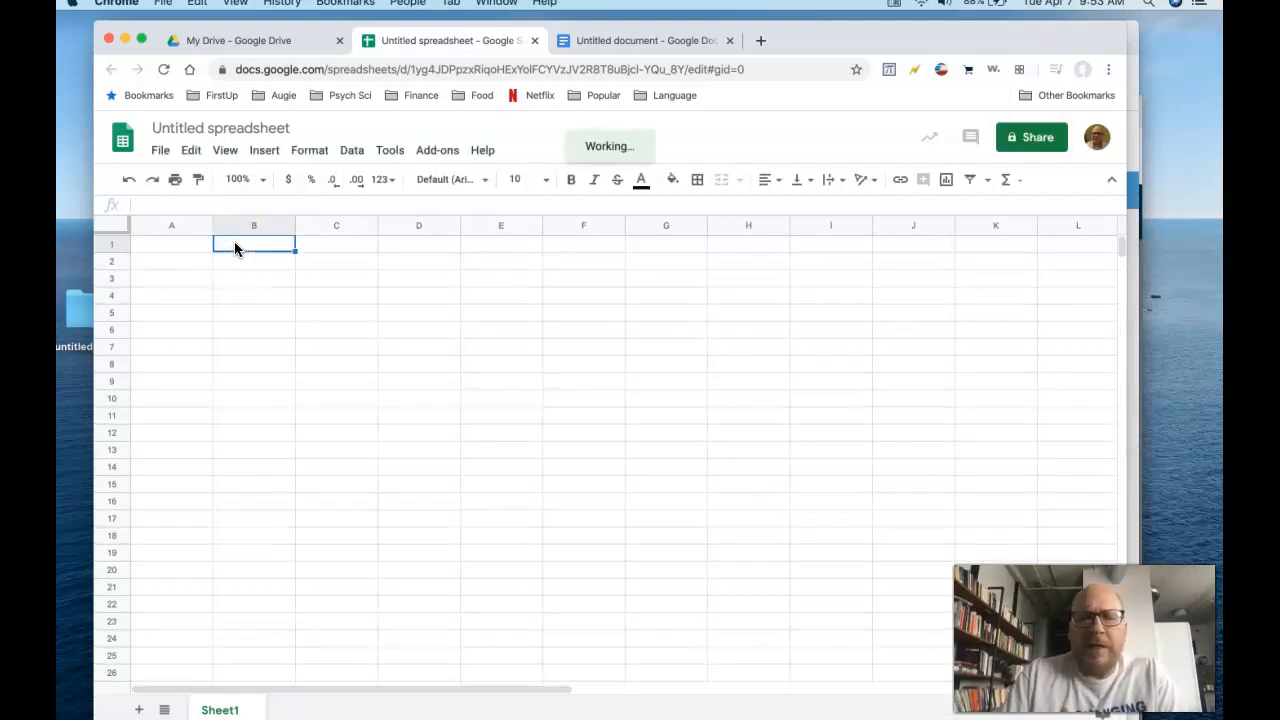
pyautogui.write('Original')
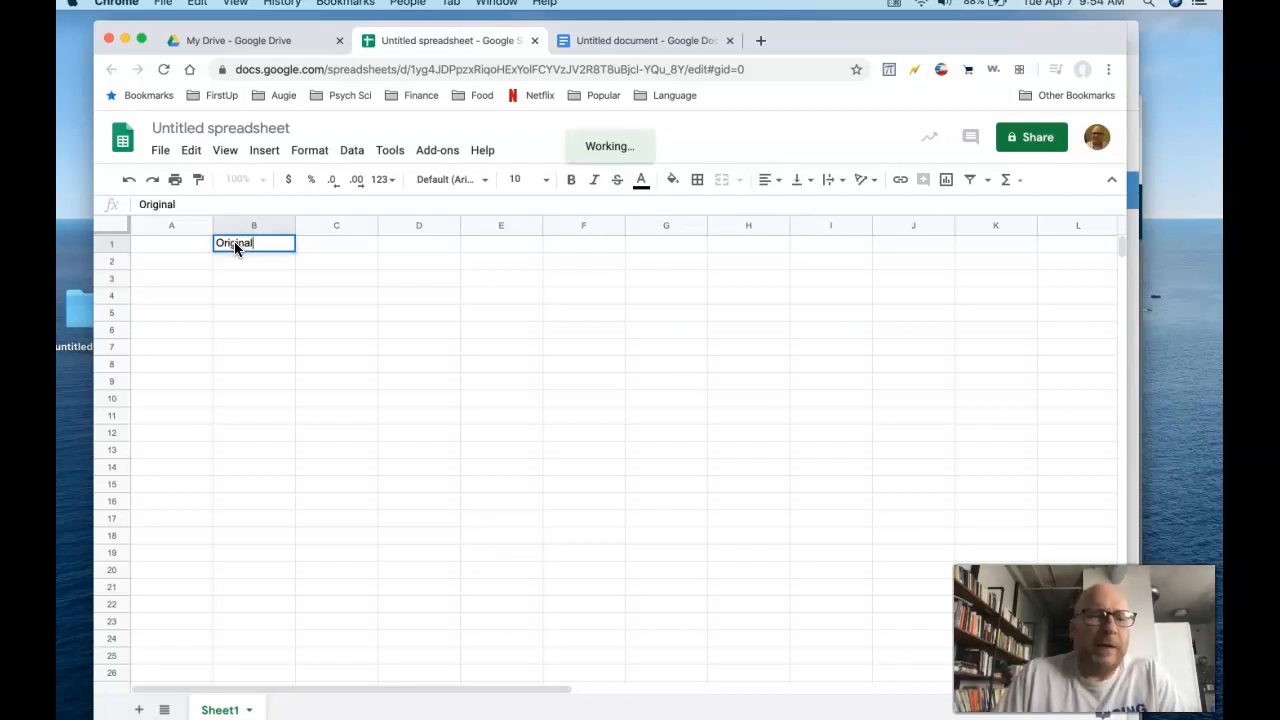
pyautogui.press('Tab')
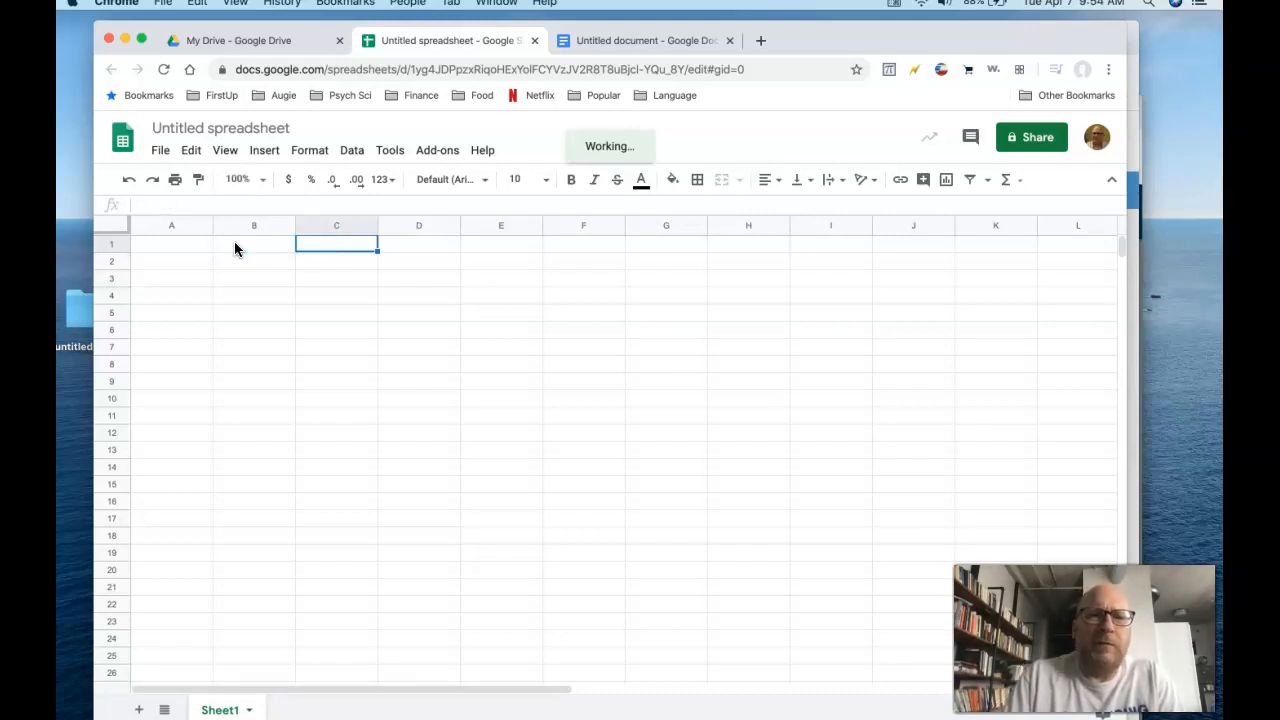
pyautogui.write('Sequ')
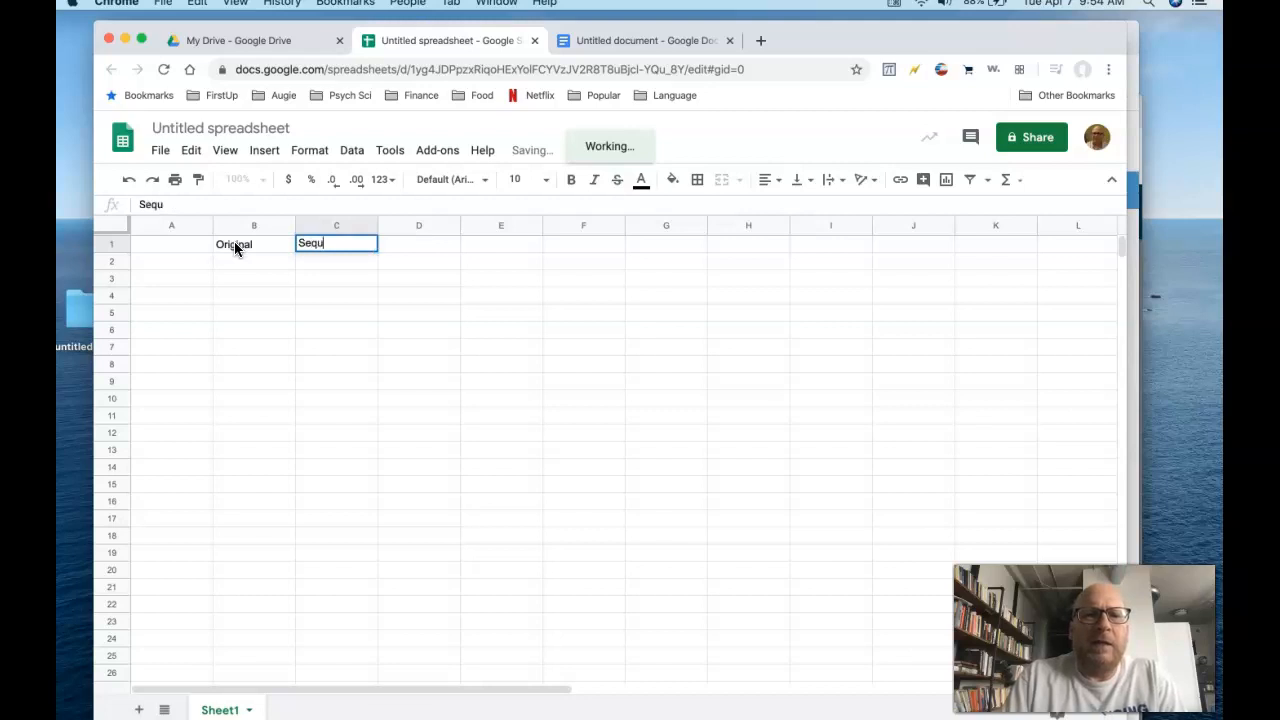
pyautogui.write('el')
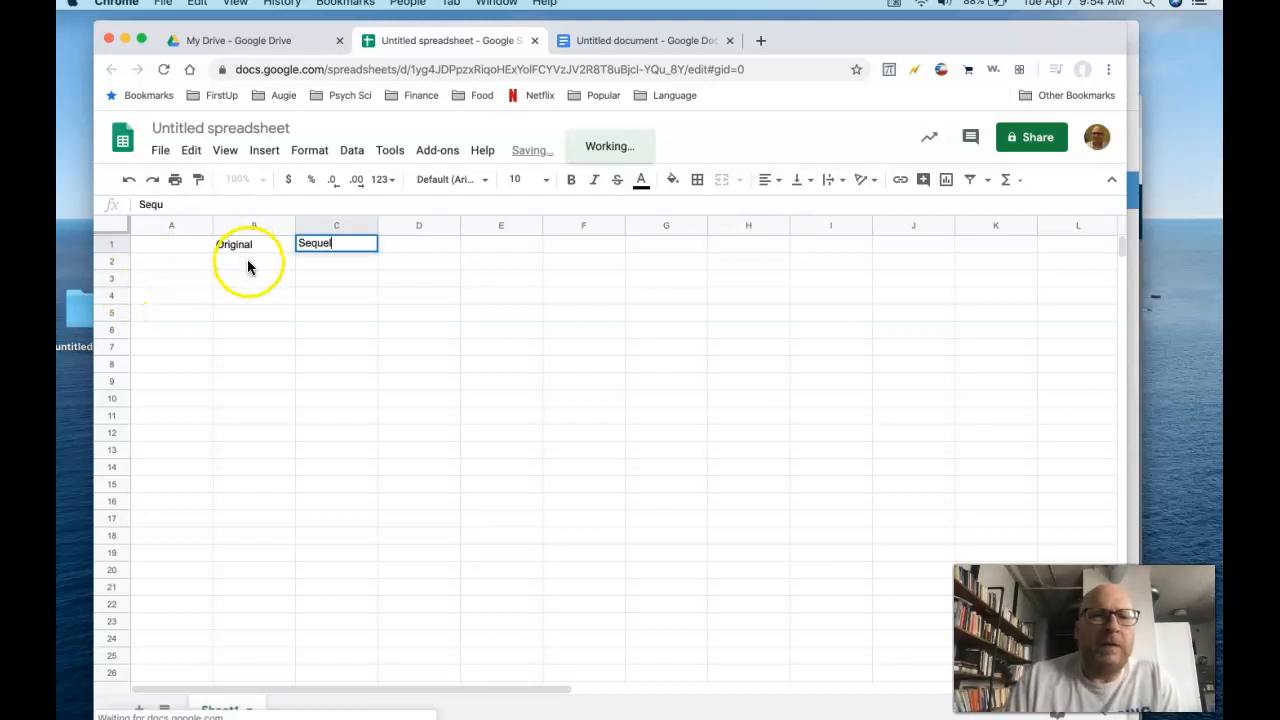
# - Fill the first data row with 98 under Original and 97 under Sequel
pyautogui.click(248, 265)
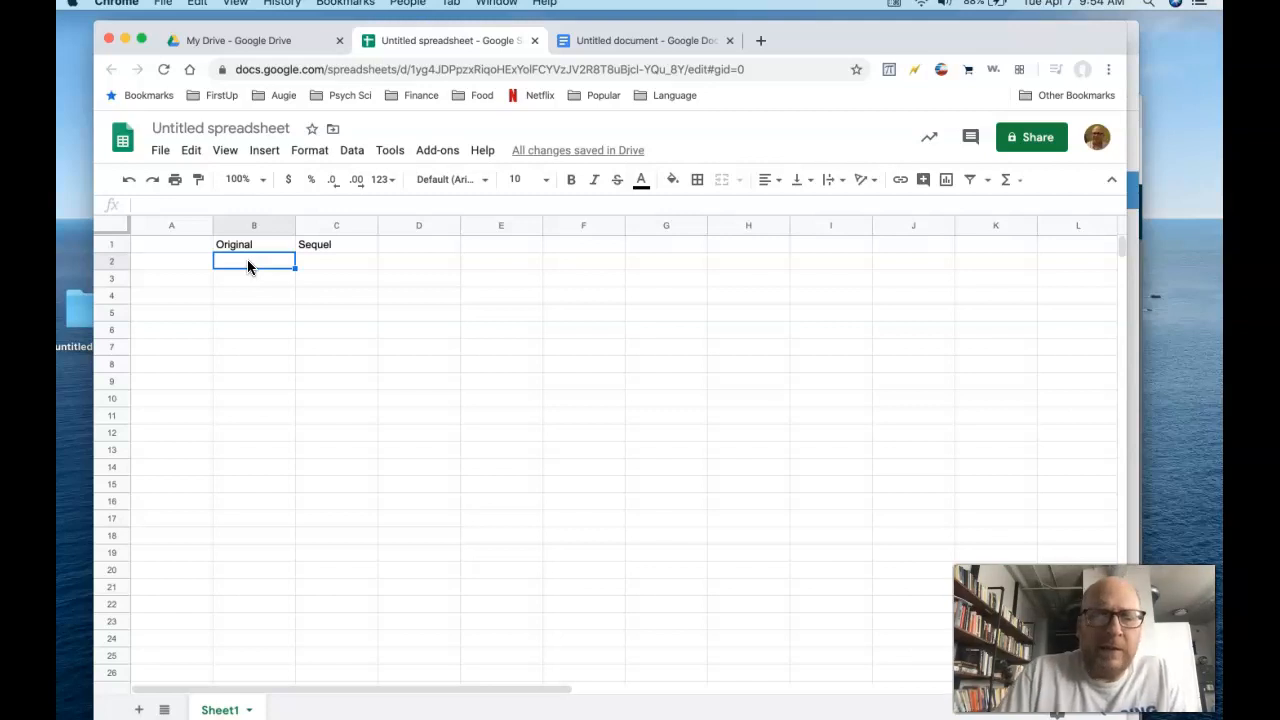
pyautogui.write('98')
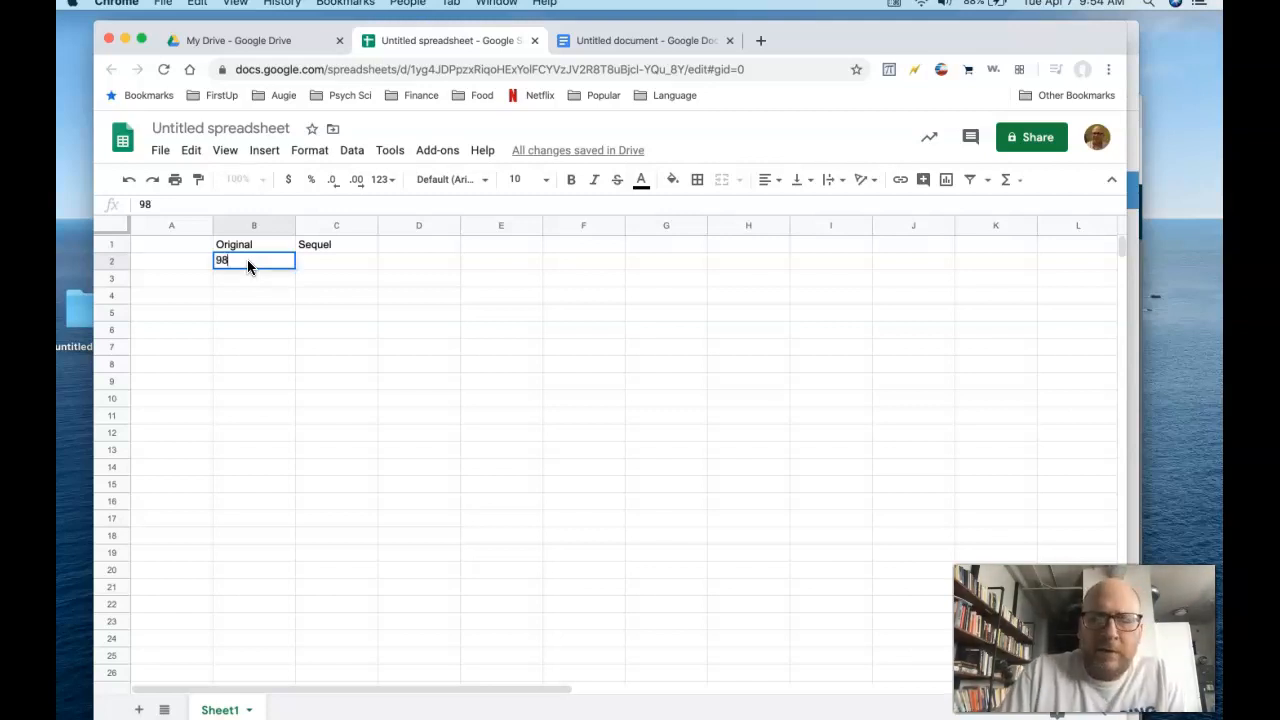
pyautogui.press('Tab')
pyautogui.write('97')
pyautogui.press('Tab')
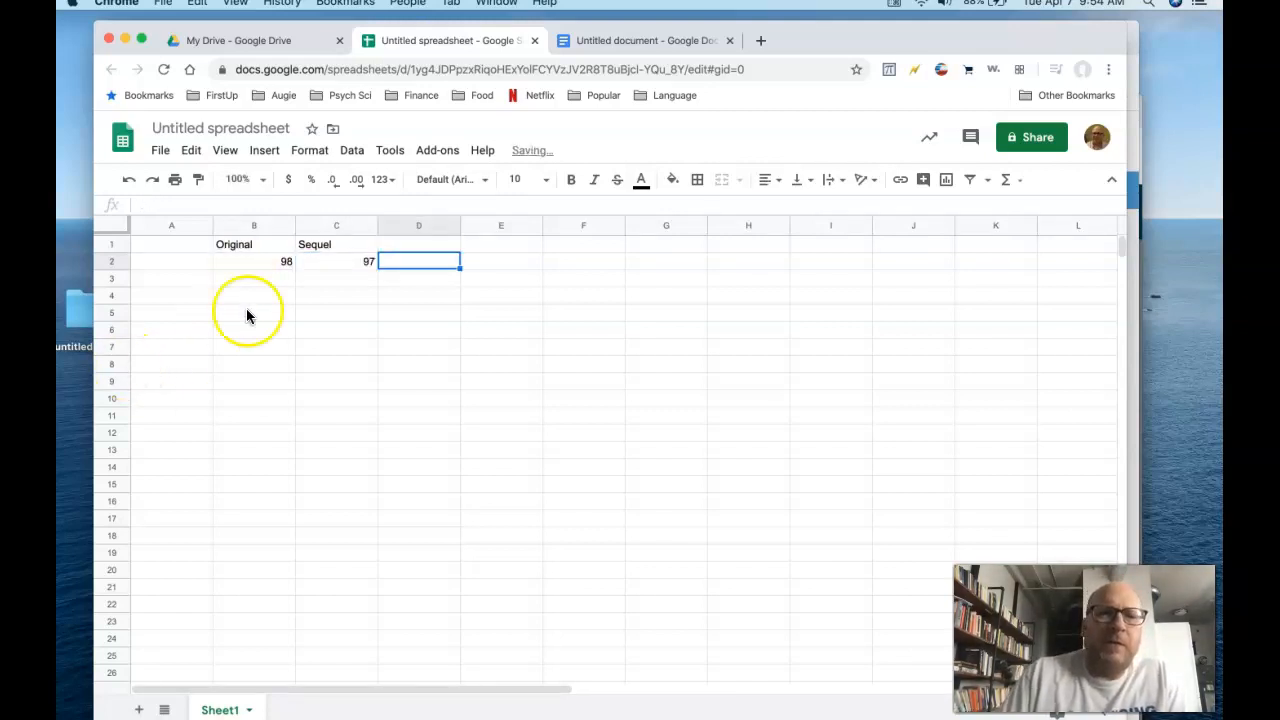
# - Fill row 3 with 78 in the Original column and 33 in the Sequel column
pyautogui.click(280, 281)
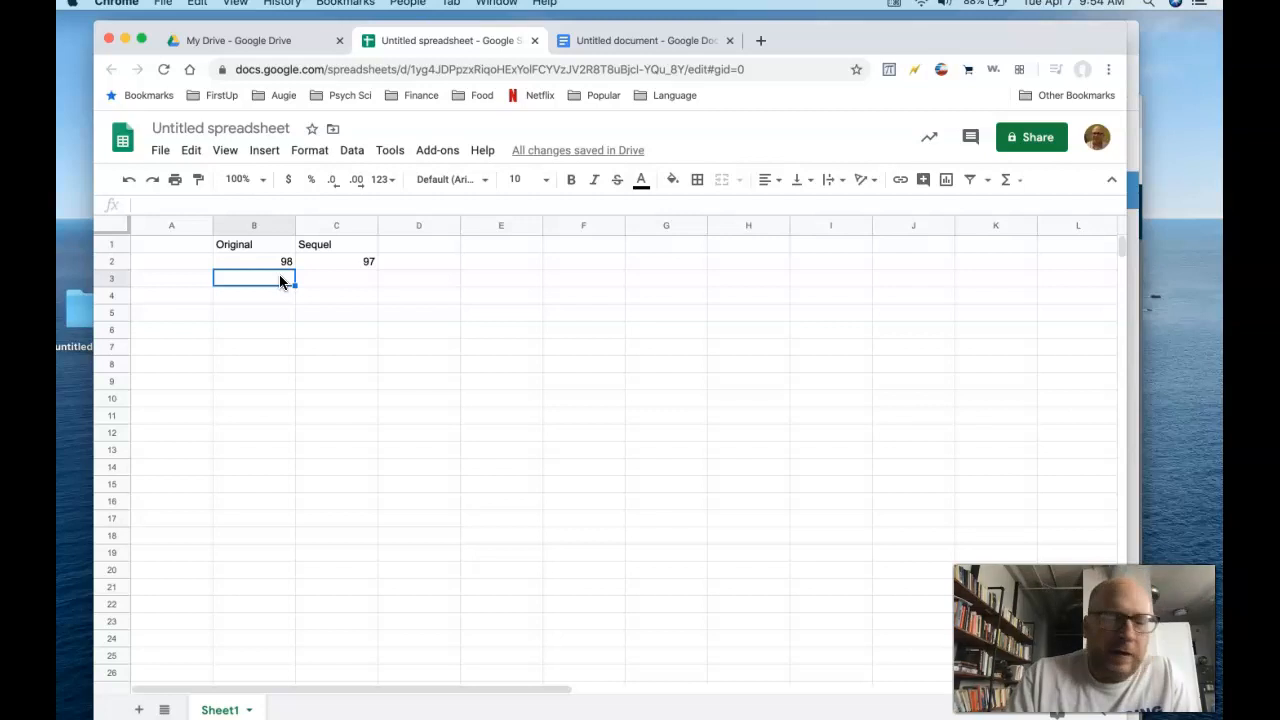
pyautogui.write('78')
pyautogui.press('Tab')
pyautogui.write('33')
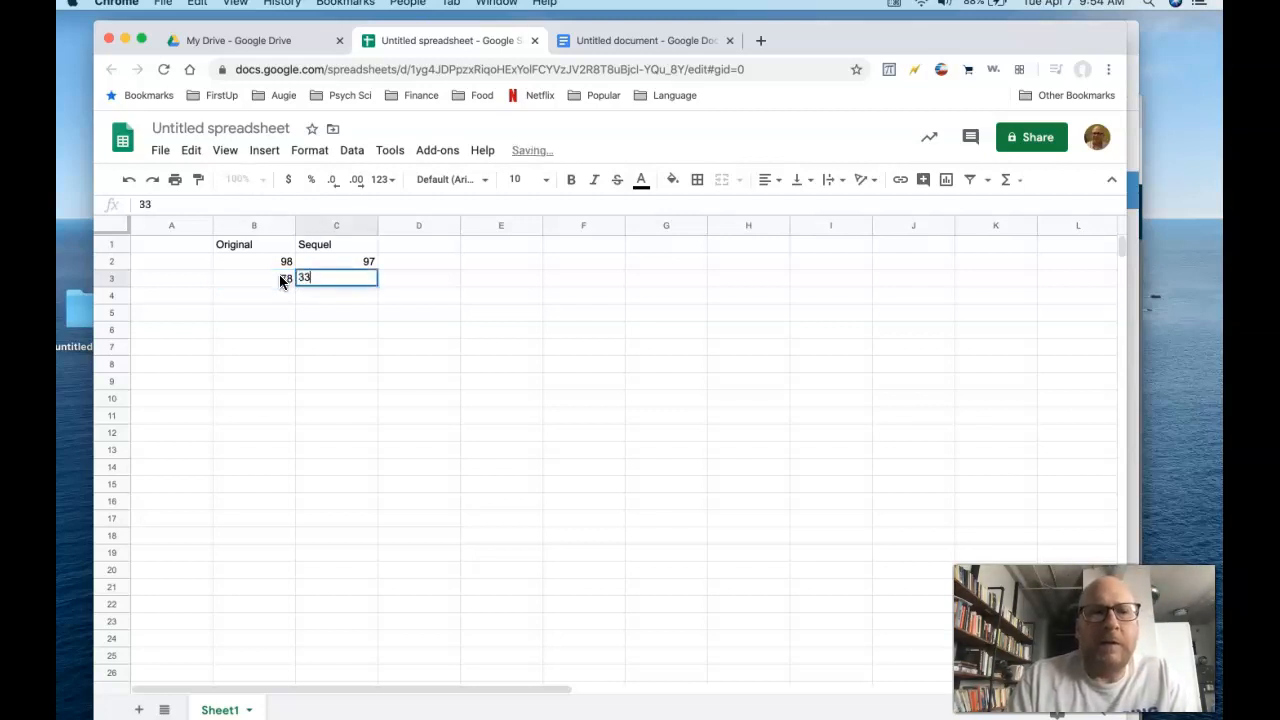
pyautogui.press('Tab')
# - Fill row 4 with 92 in the Original column and 39 in the Sequel column
pyautogui.click(252, 297)
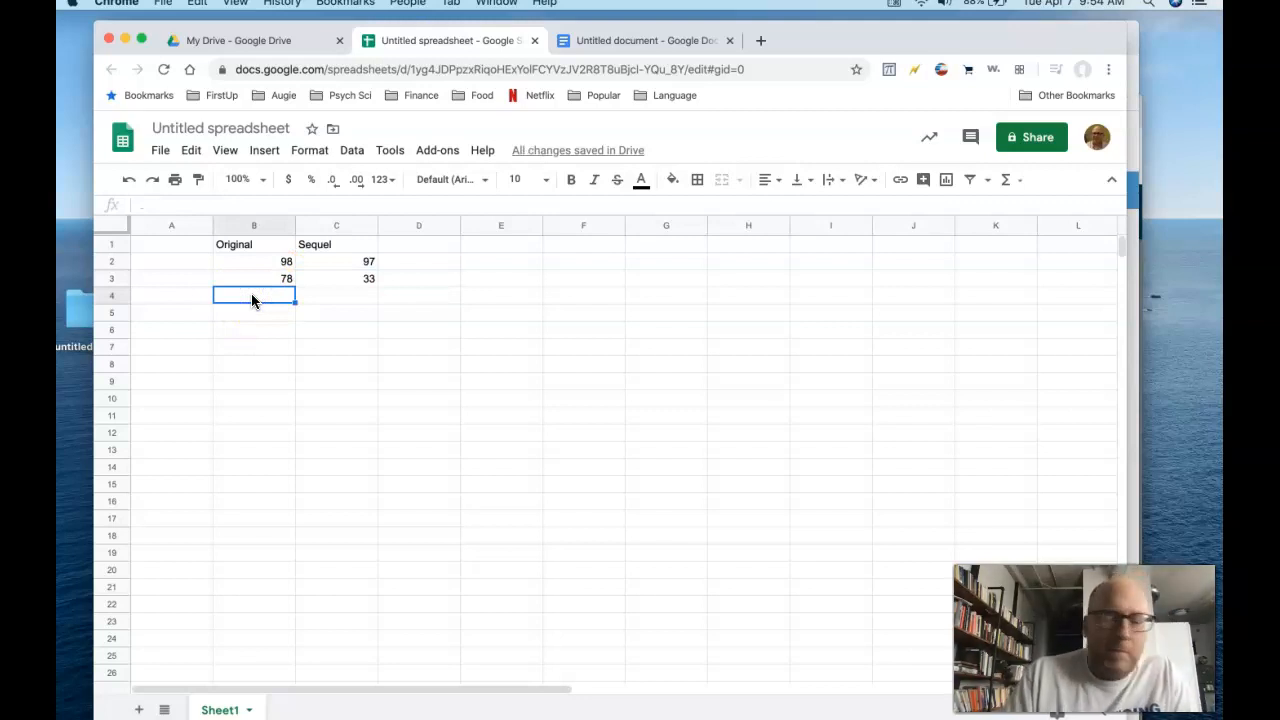
pyautogui.write('92')
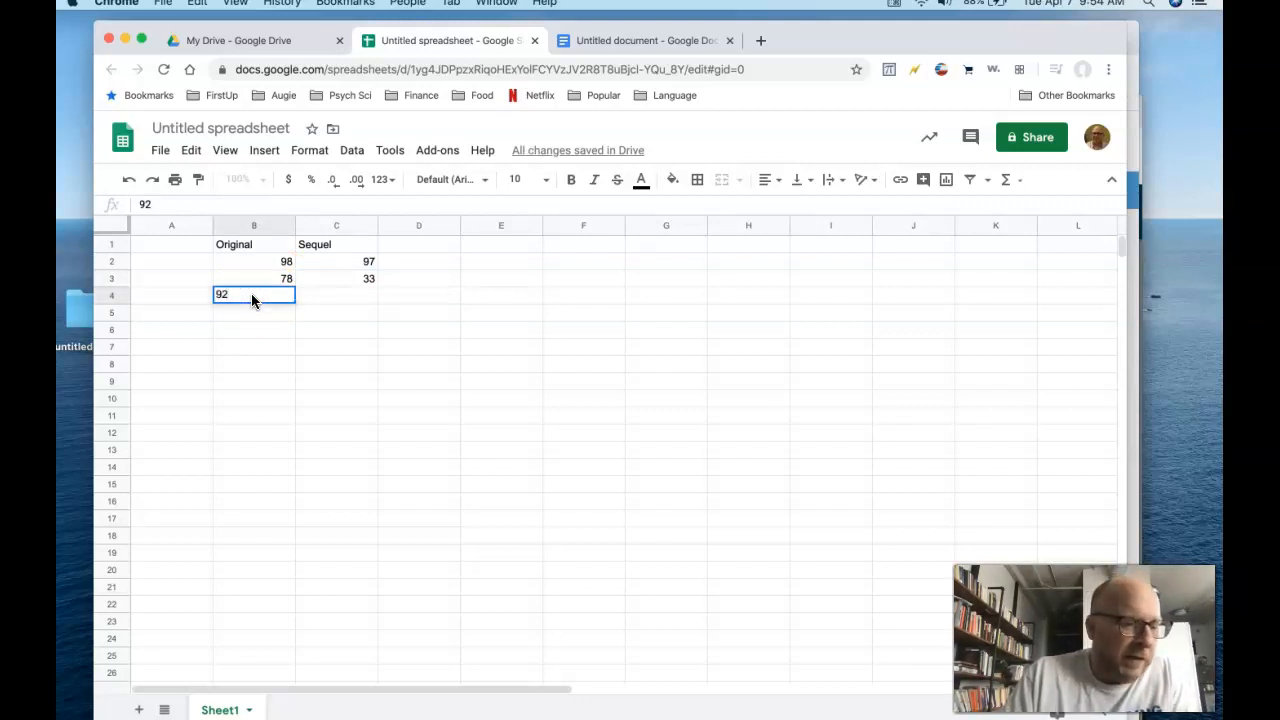
pyautogui.press('Tab')
pyautogui.write('39')
pyautogui.press('Tab')
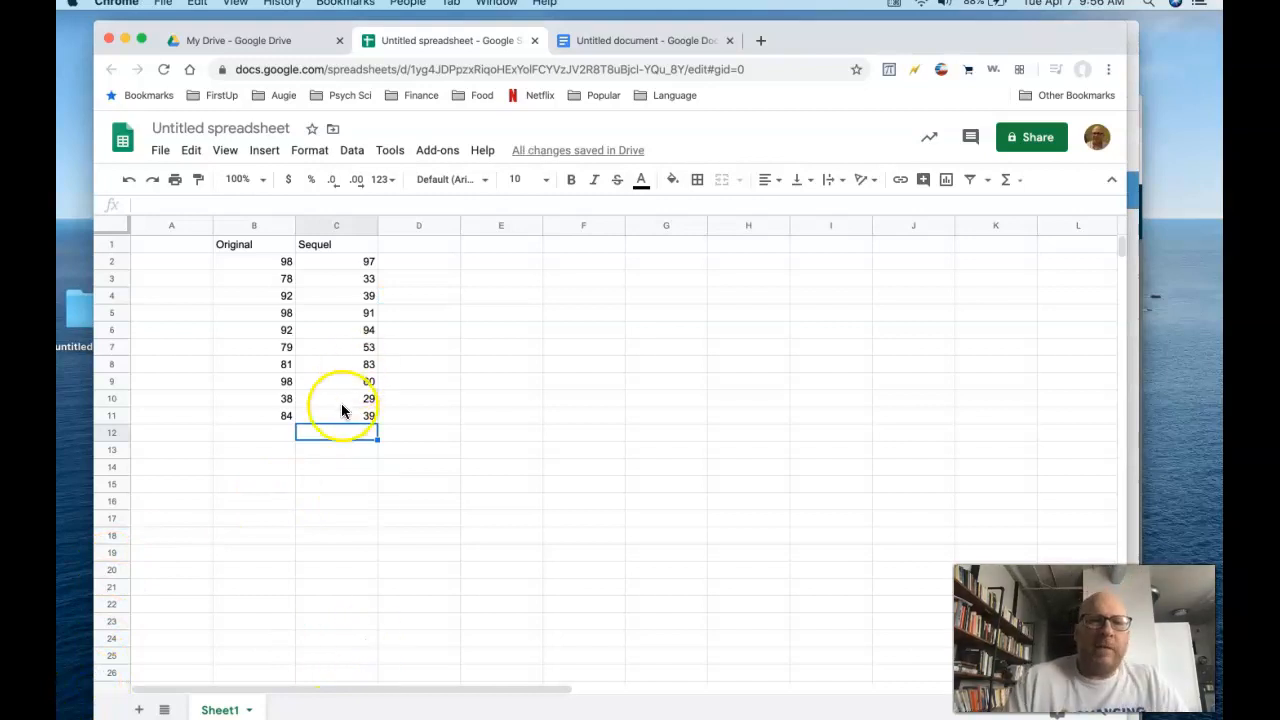
# - Add a bottom border to cells B11:C11, under the last row of data
pyautogui.moveTo(341, 416); pyautogui.dragTo(267, 415)
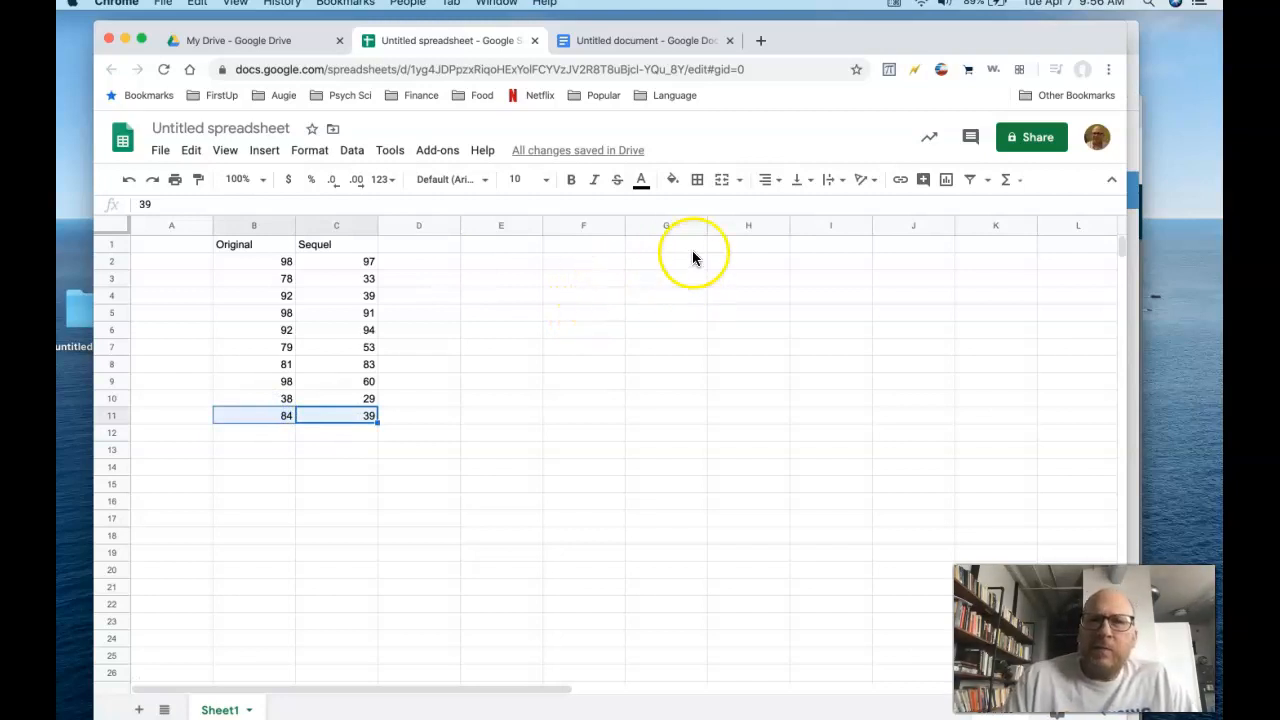
pyautogui.click(699, 181)
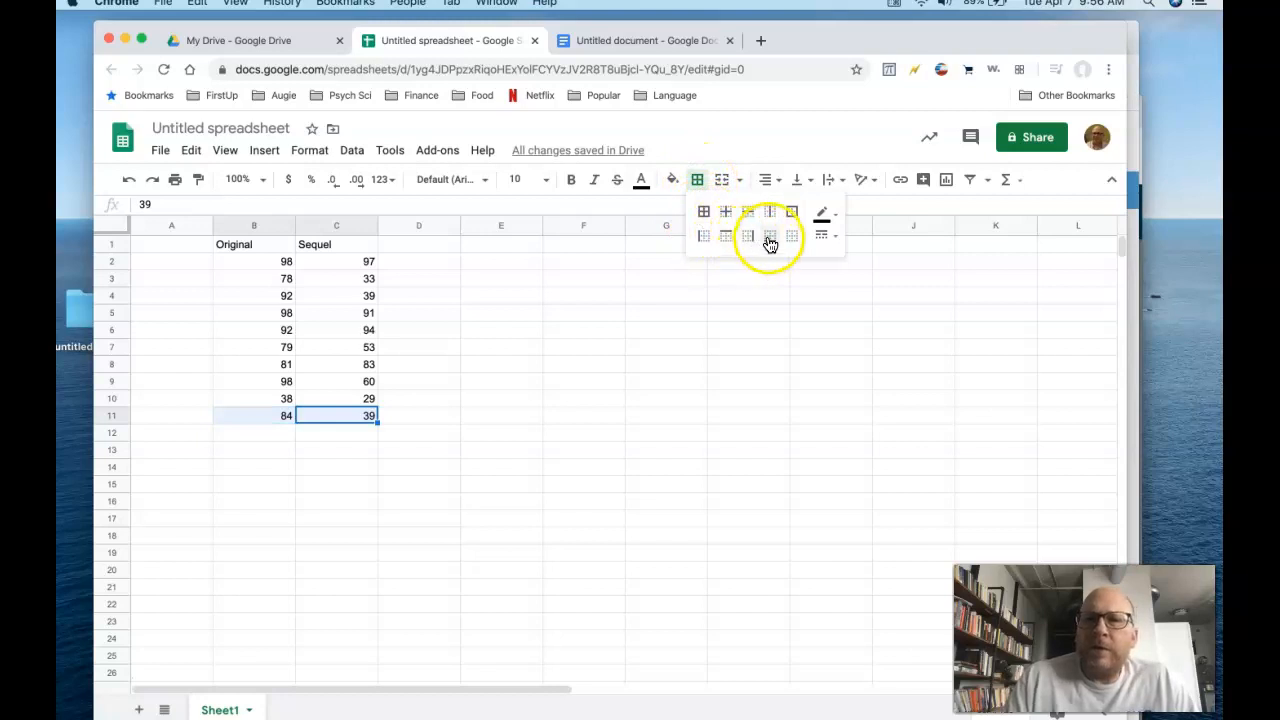
pyautogui.click(769, 238)
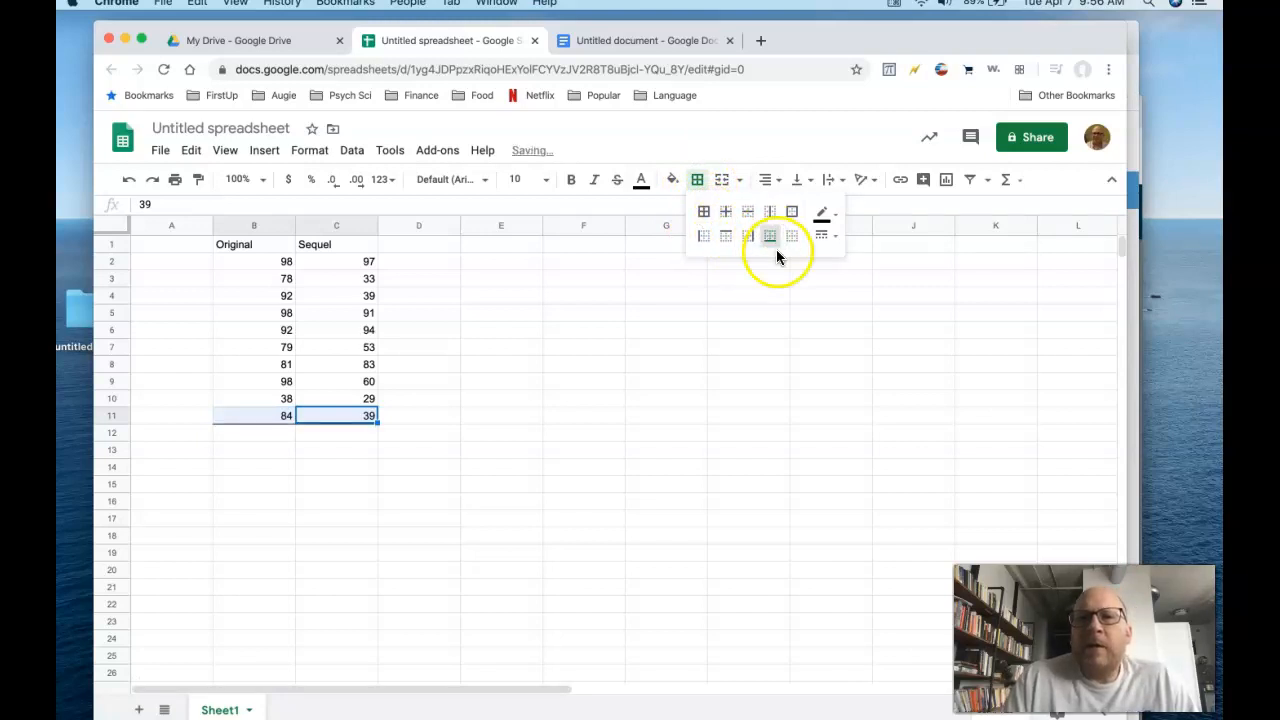
pyautogui.click(757, 314)
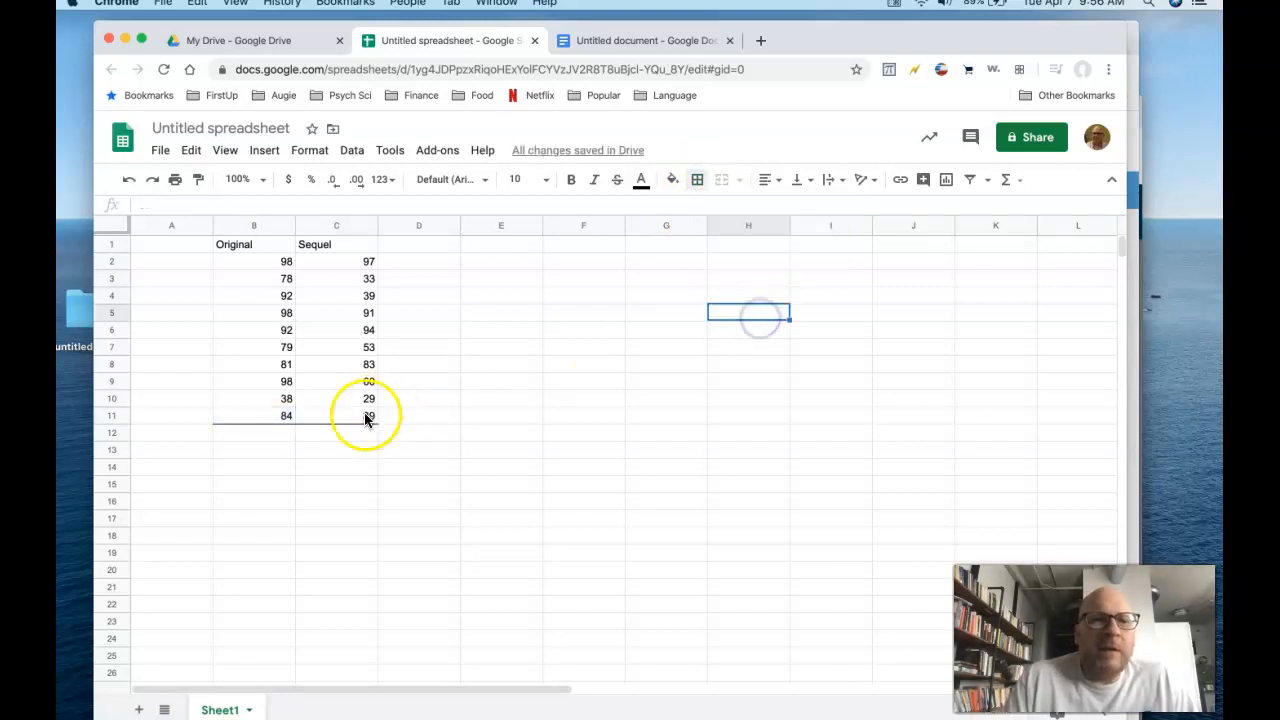
pyautogui.click(396, 434)
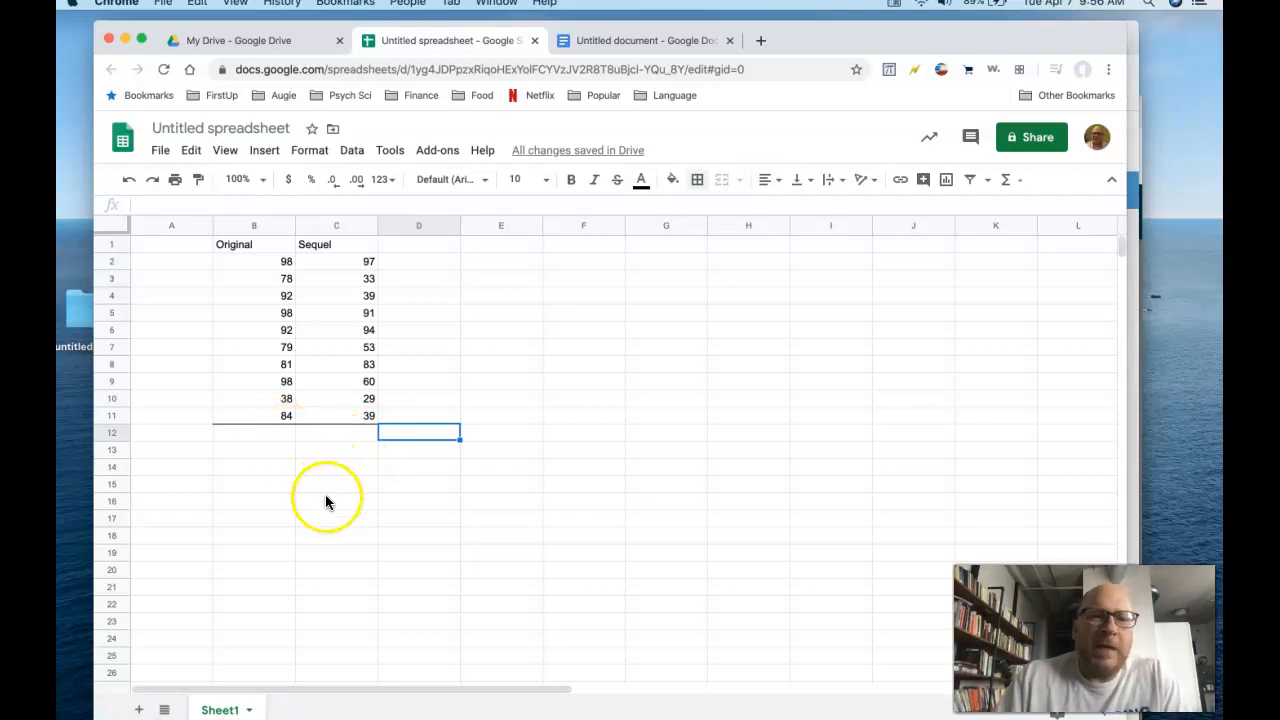
# - Label the row below the data by entering Mean in A12
pyautogui.click(199, 433)
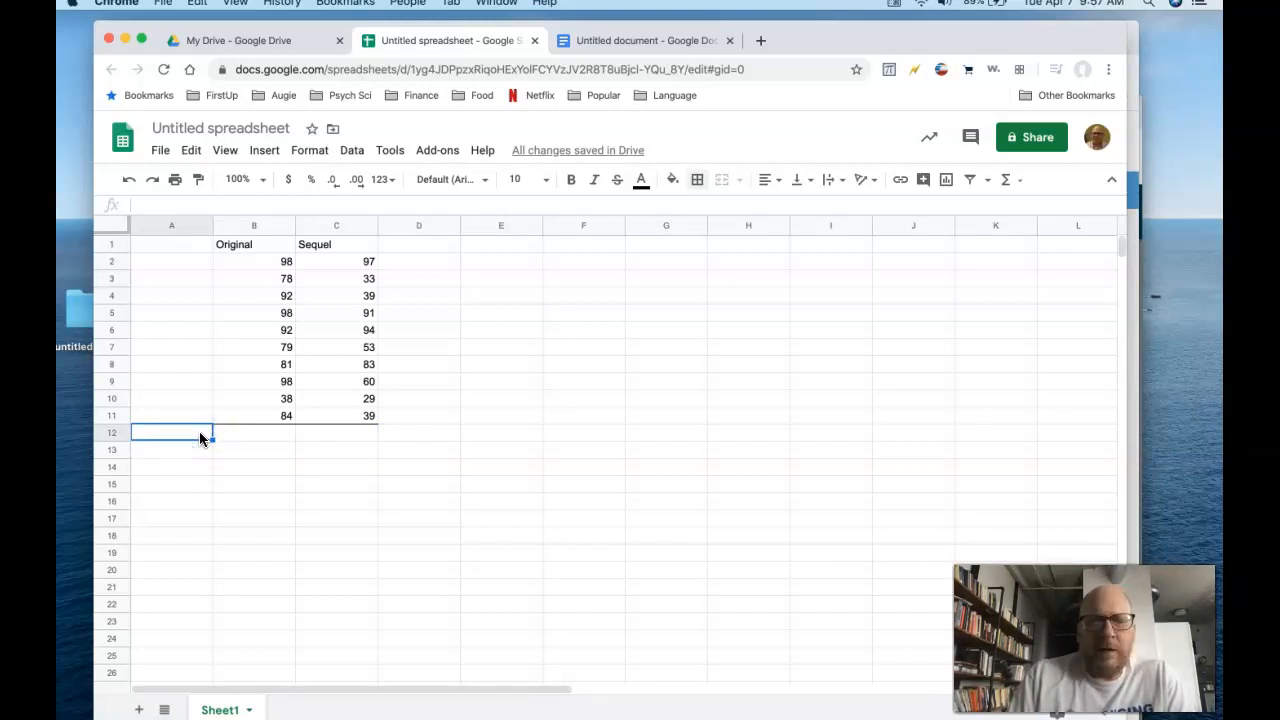
pyautogui.write('Mean')
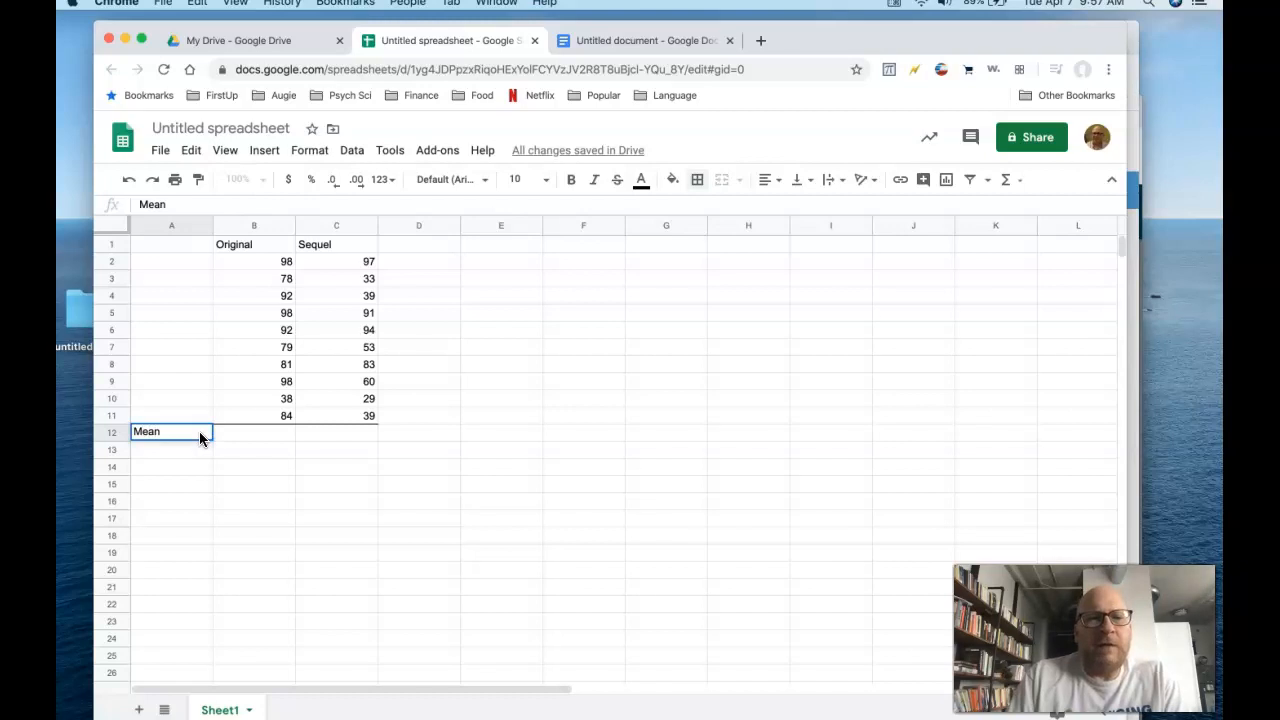
pyautogui.press('Tab')
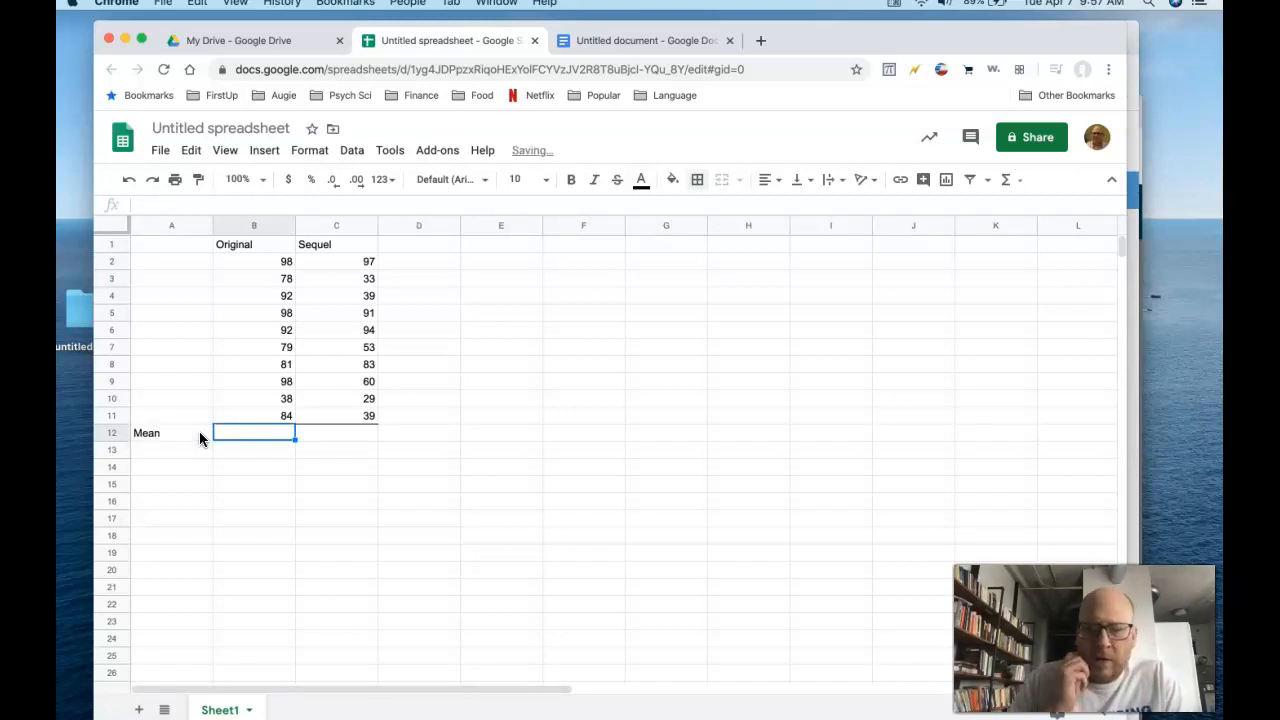
# - Insert the AVERAGE function in B12 over the Original scores in B2:B11
pyautogui.click(278, 432)
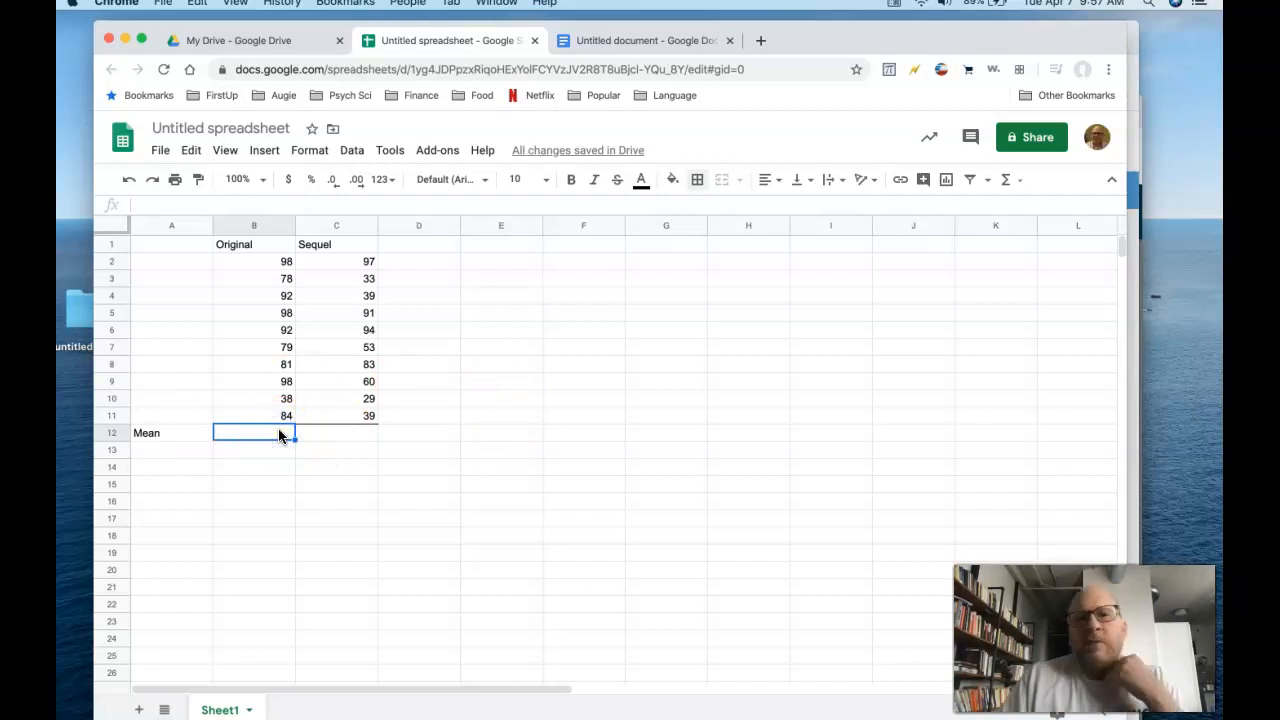
pyautogui.click(1021, 183)
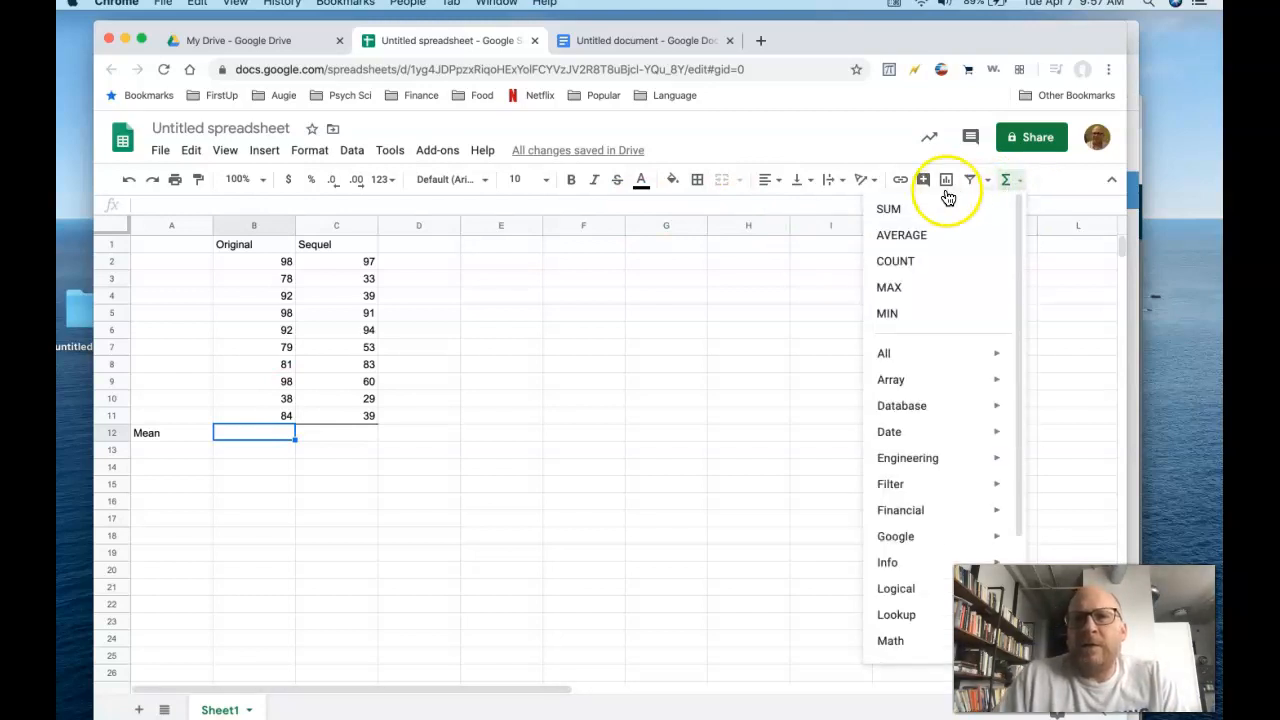
pyautogui.click(905, 236)
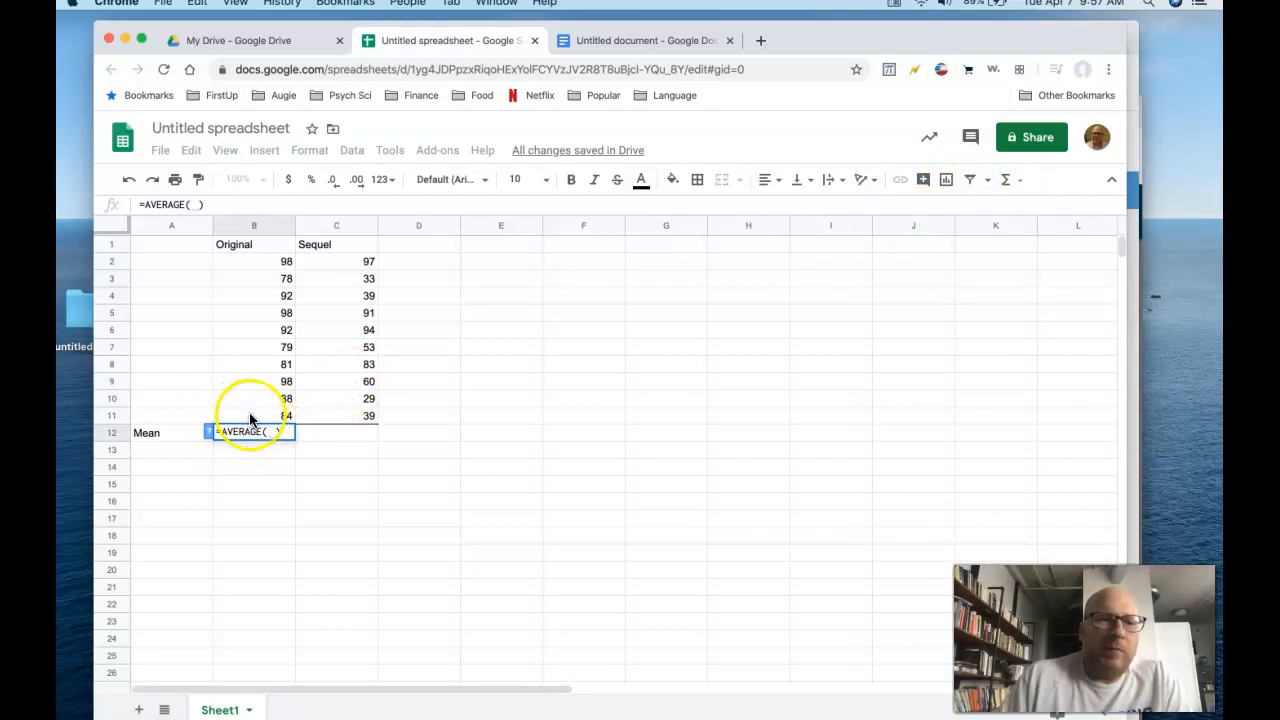
pyautogui.moveTo(251, 417); pyautogui.dragTo(265, 265)
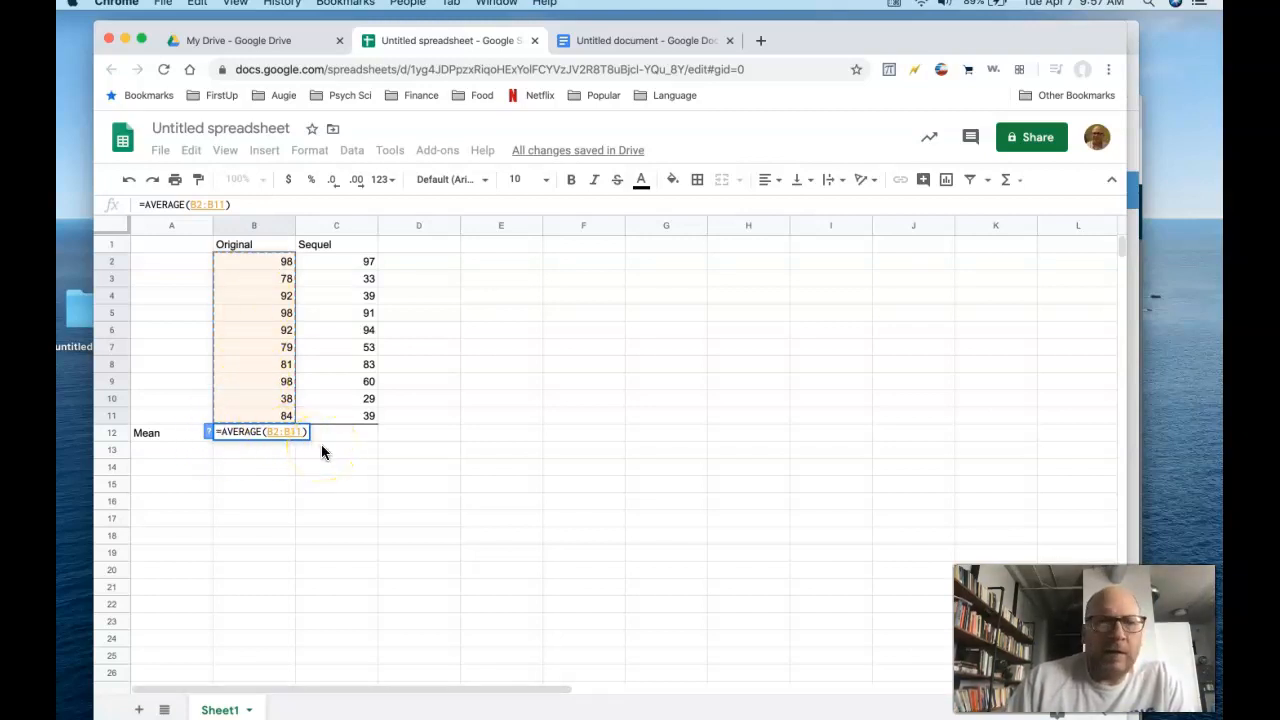
pyautogui.press('Return')
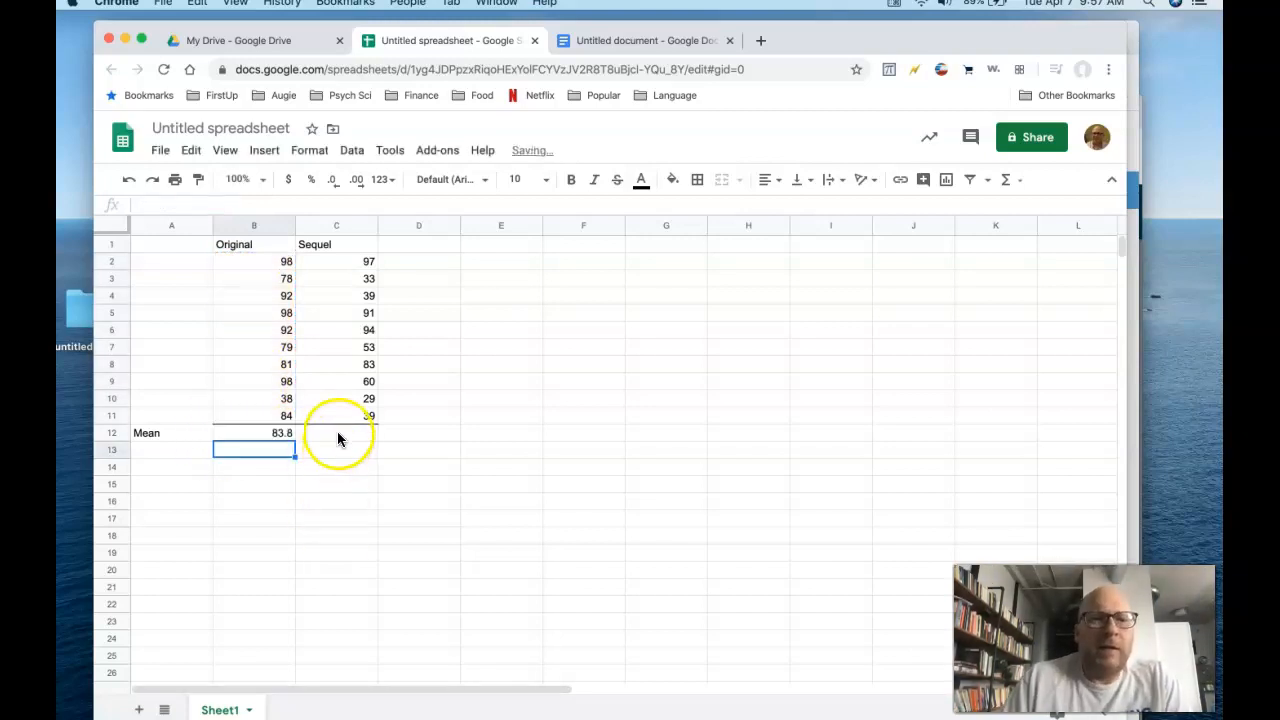
# - Calculate the Sequel mean in C12 with the formula =average(c2:c11)
pyautogui.click(340, 435)
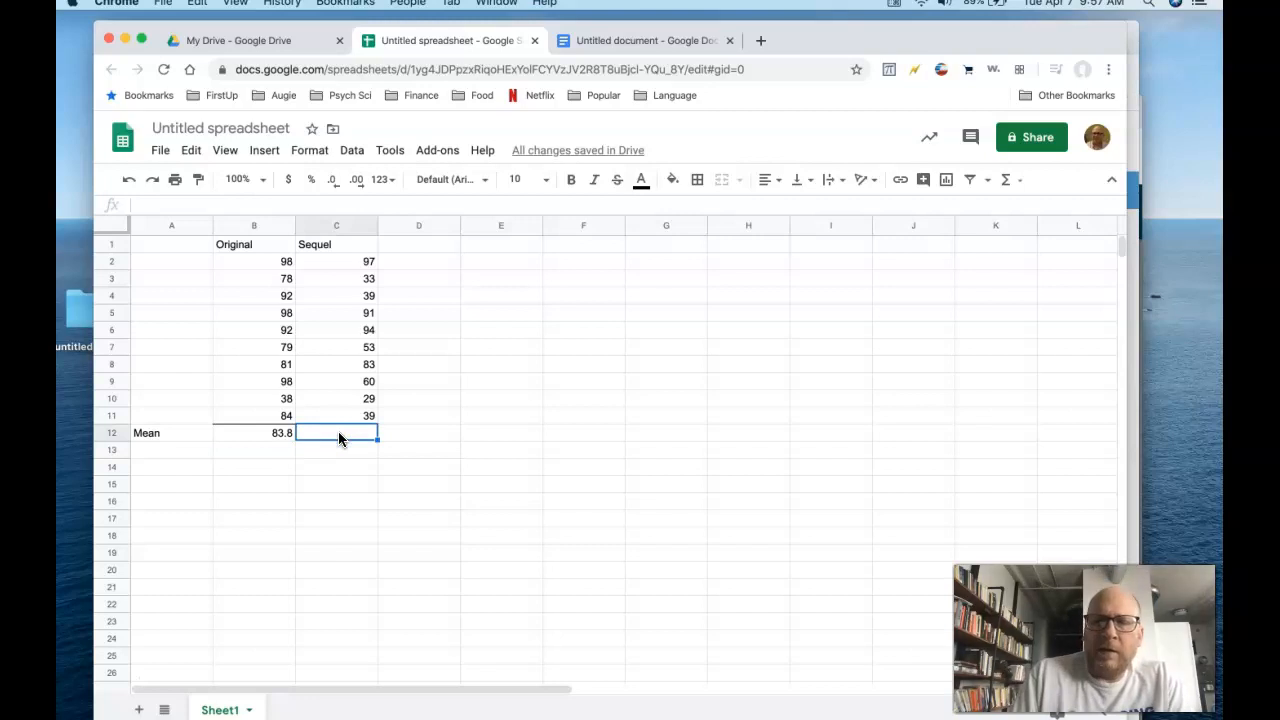
pyautogui.write('=')
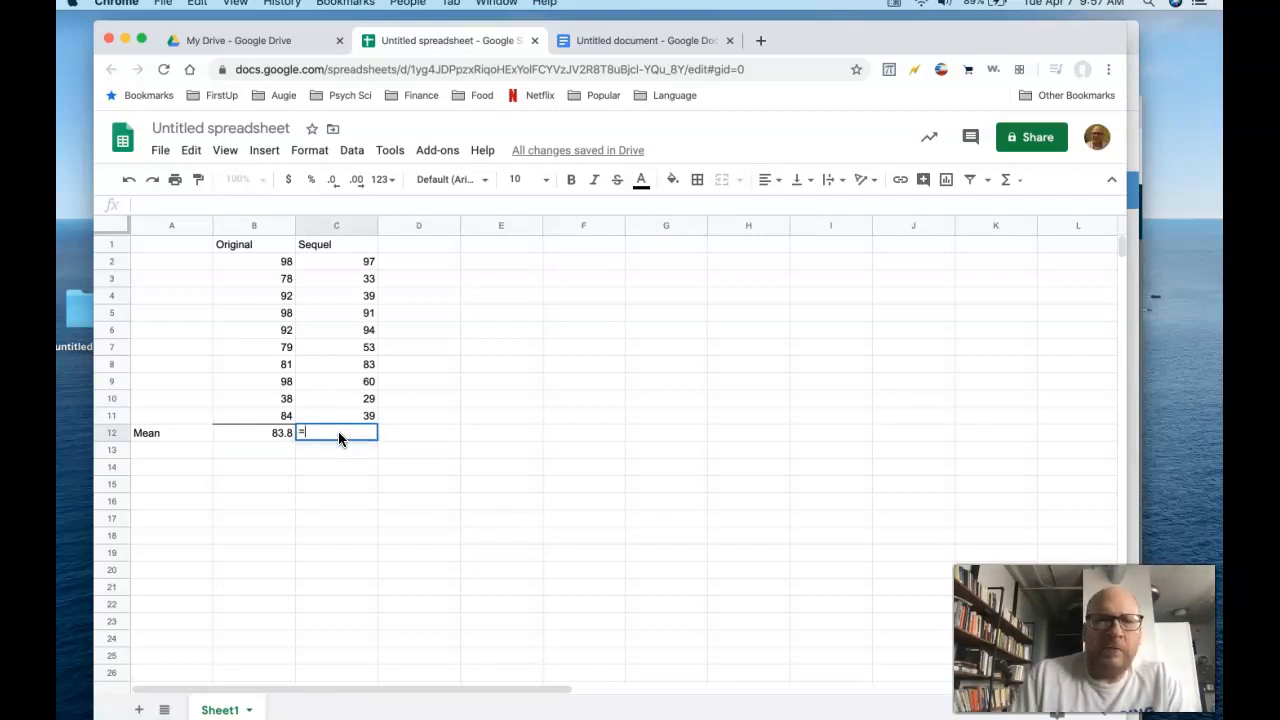
pyautogui.write('average')
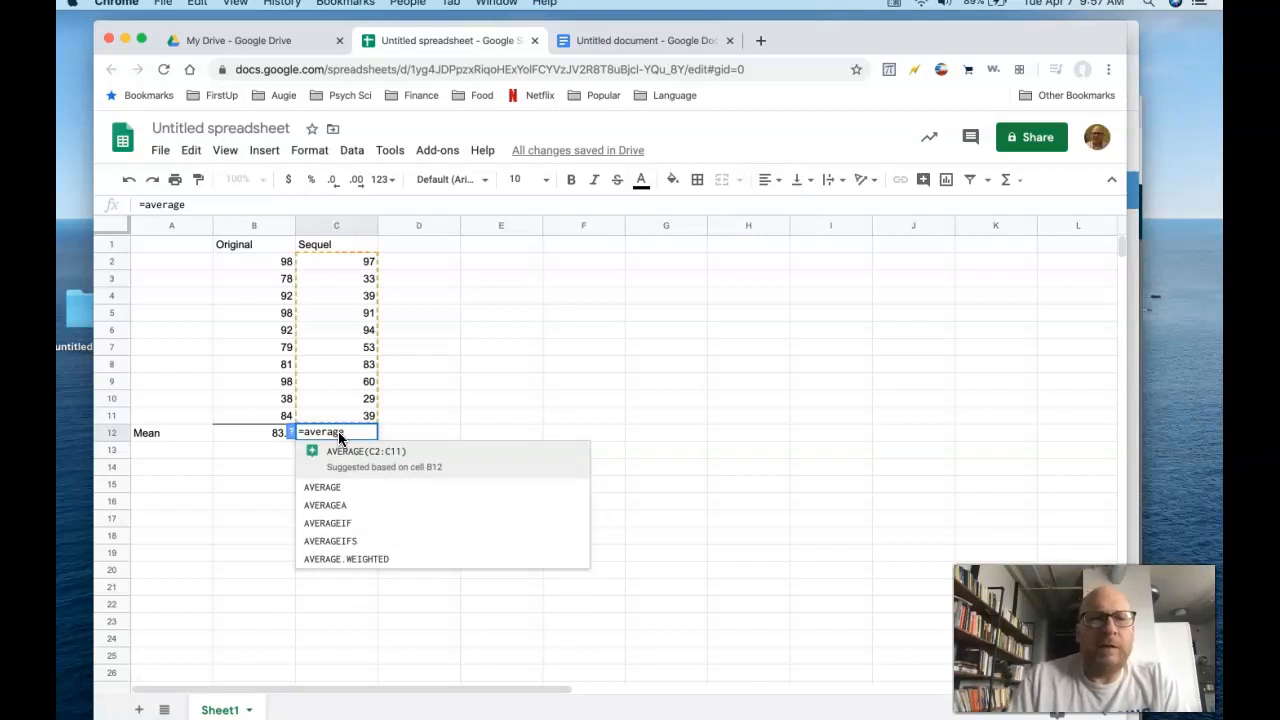
pyautogui.write('(')
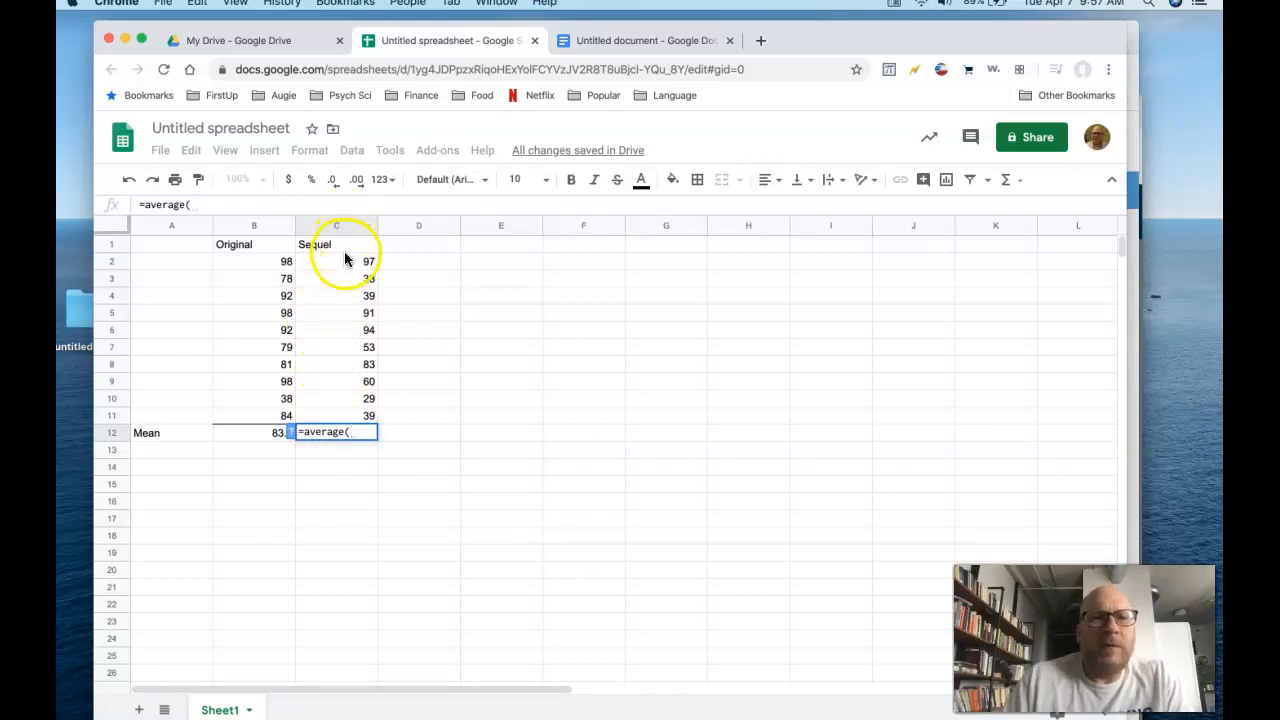
pyautogui.write('c2:')
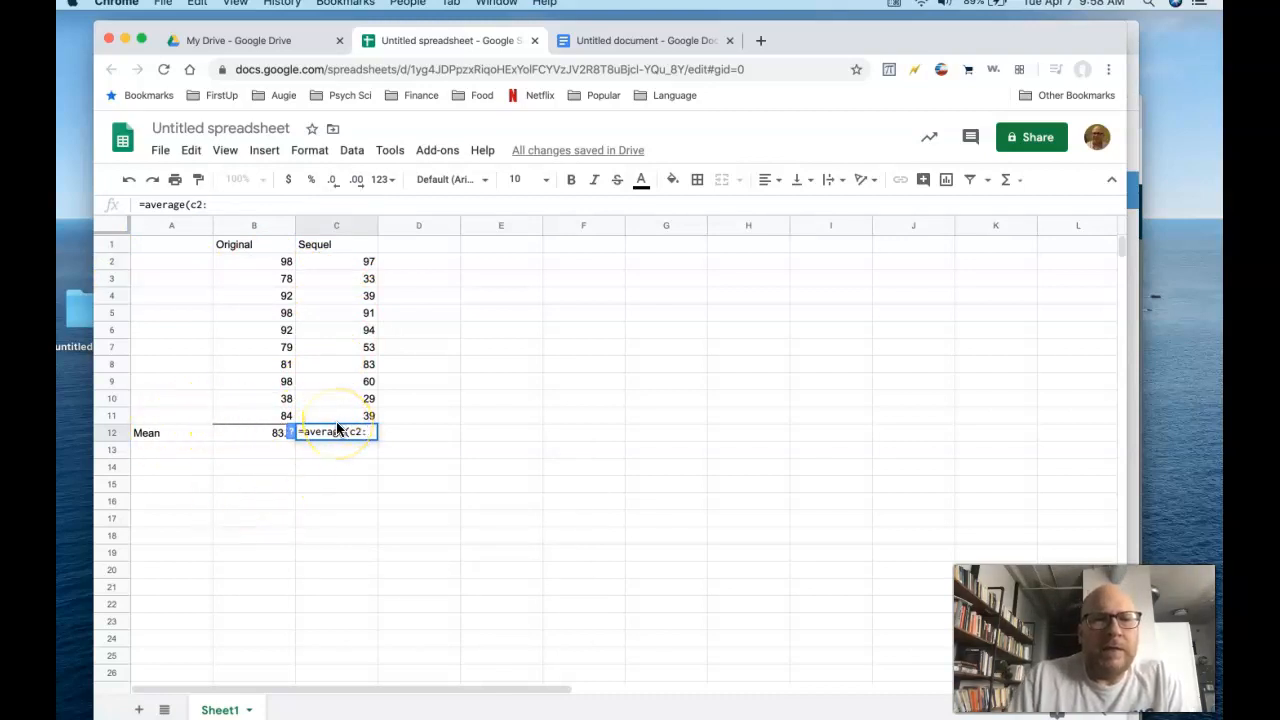
pyautogui.write('c11')
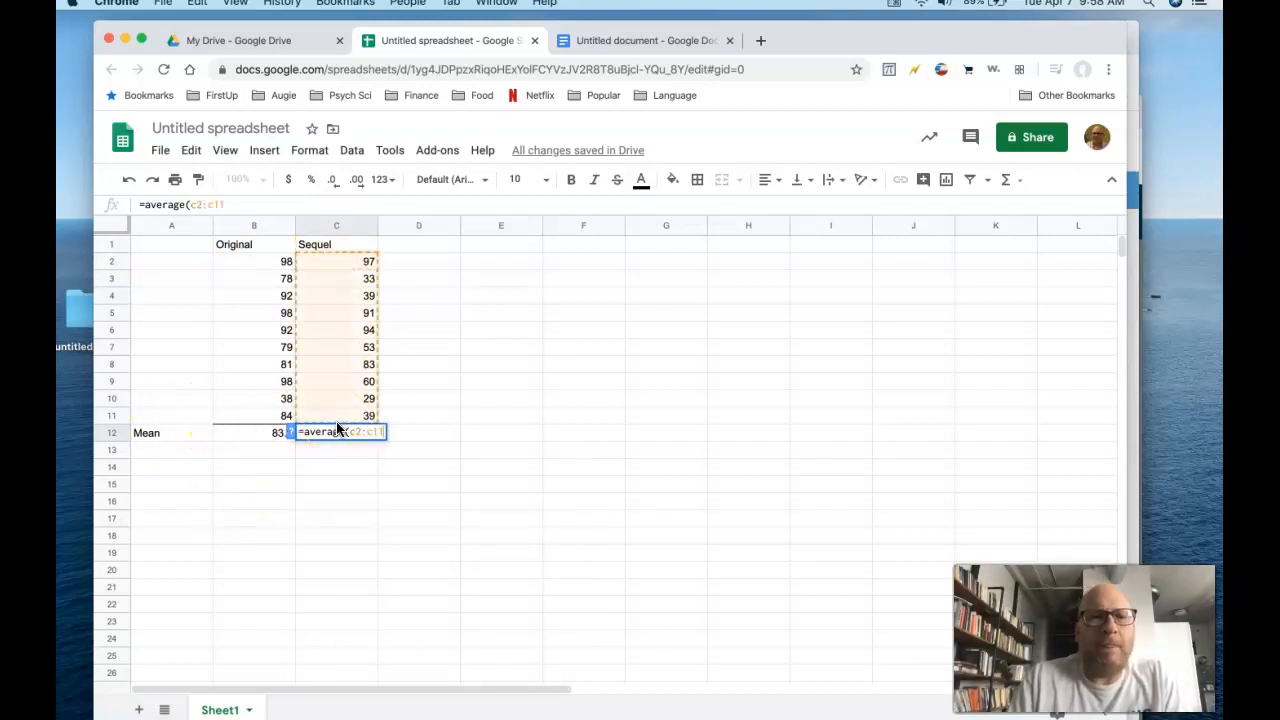
pyautogui.write(')')
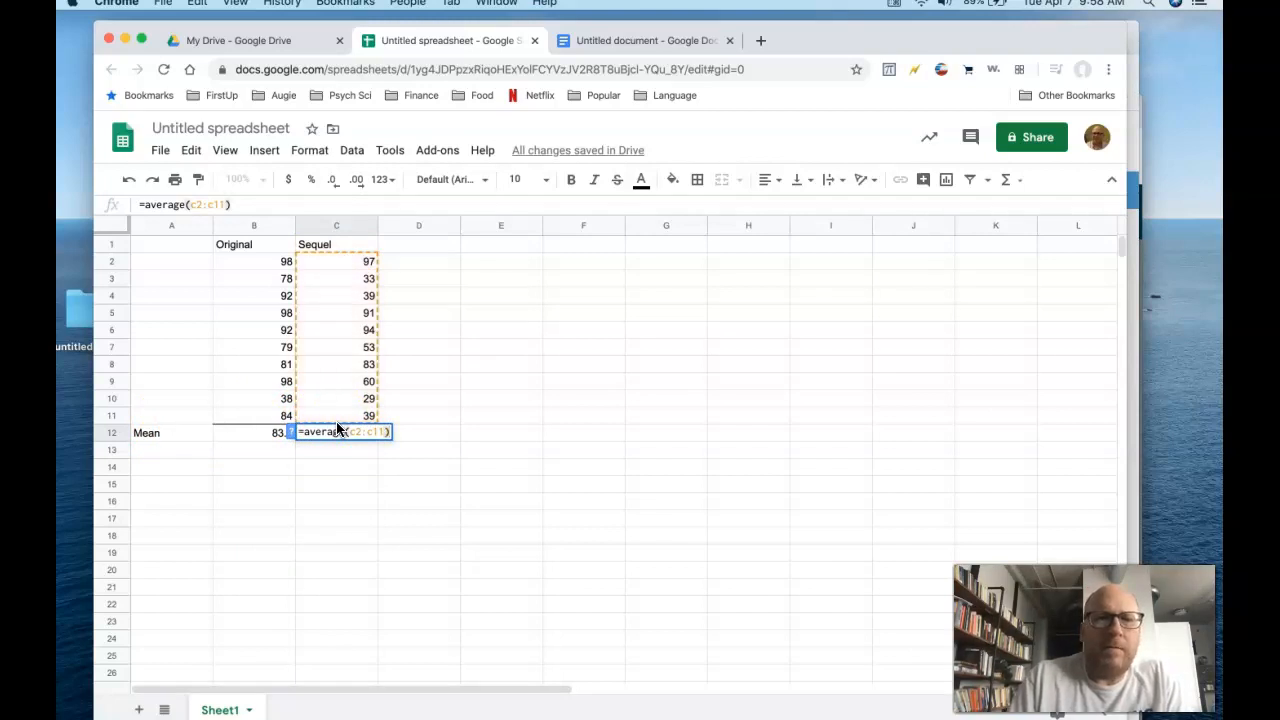
pyautogui.press('Return')
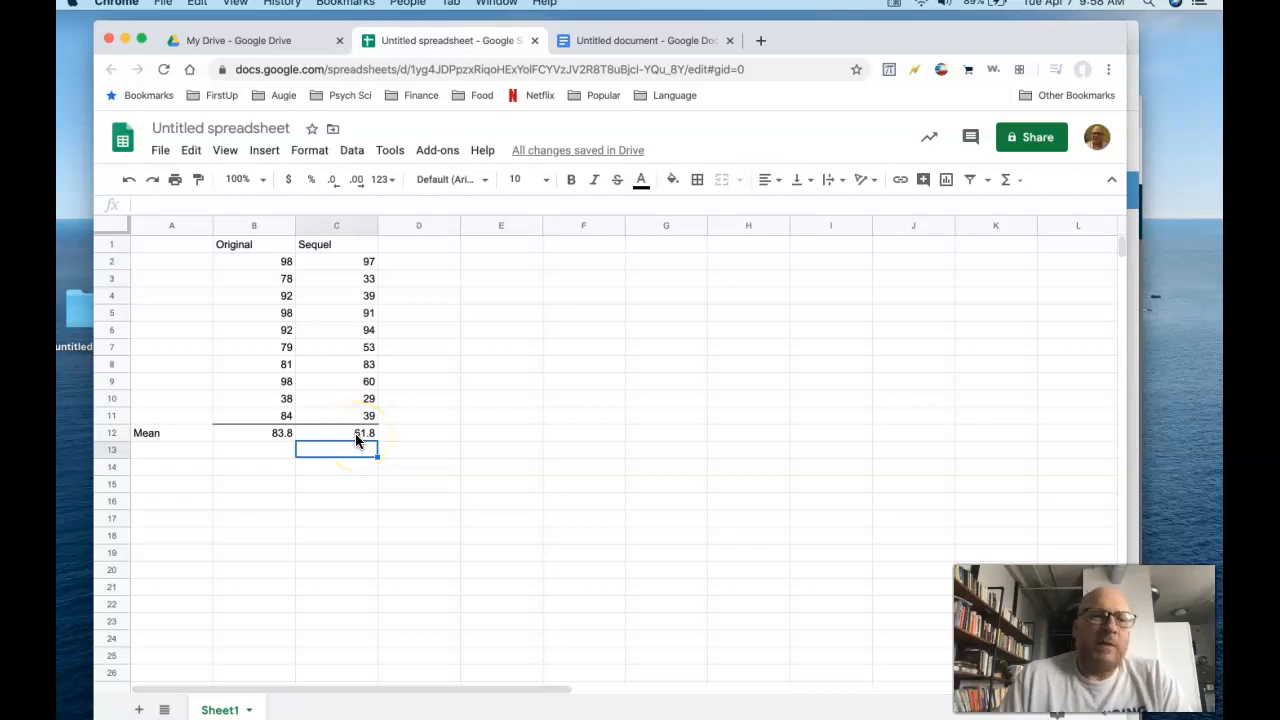
# - Label the row below Mean by entering SD in A13
pyautogui.click(172, 450)
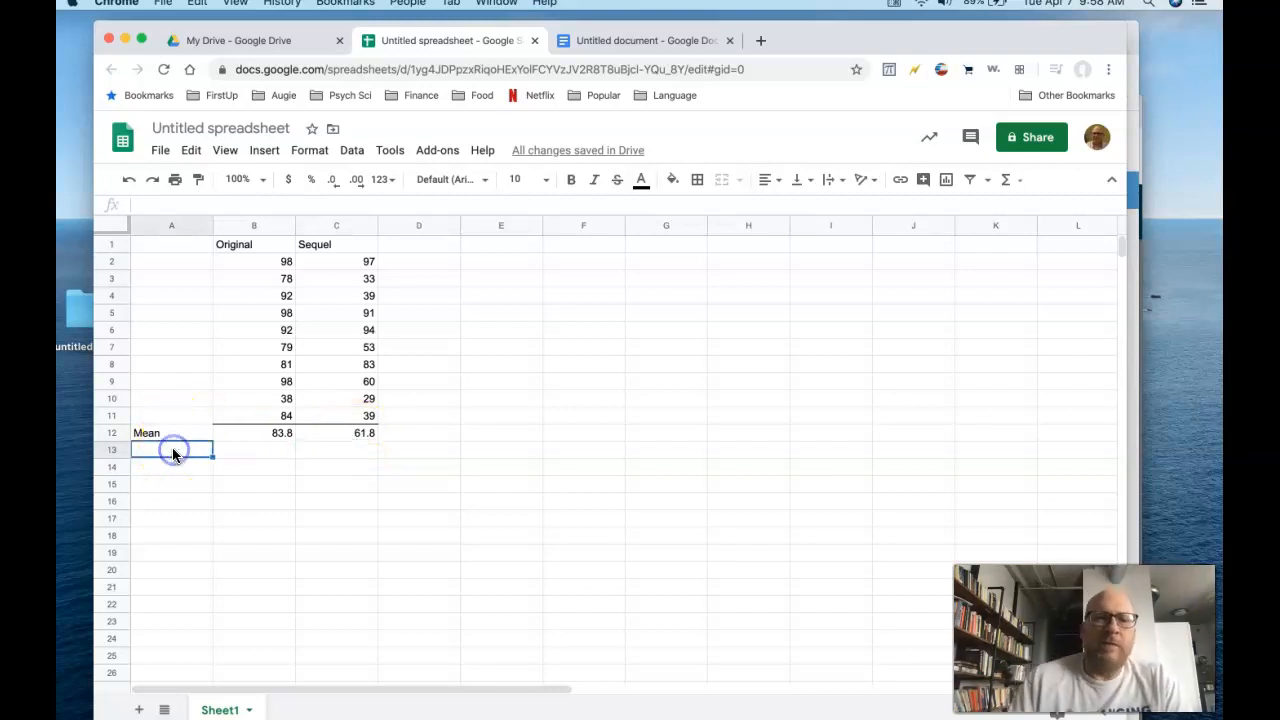
pyautogui.write('SD')
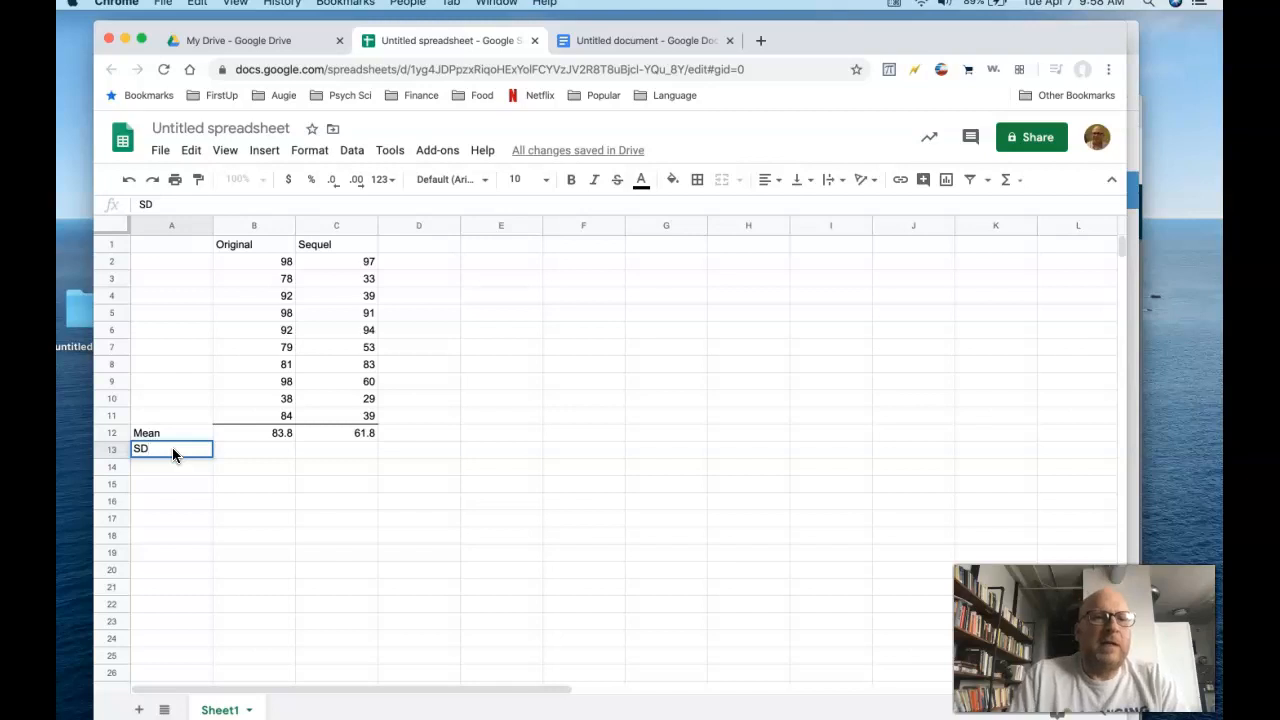
pyautogui.press('Tab')
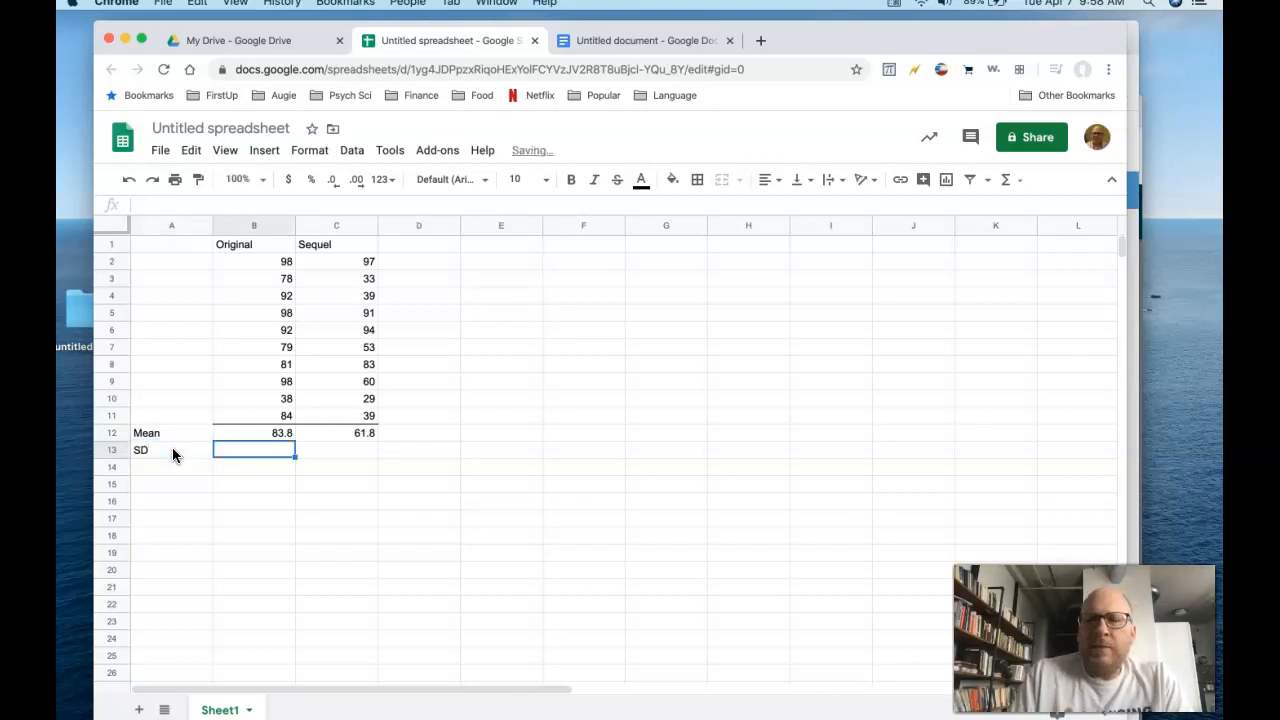
# - Insert the STDEV function in B13 over the Original scores in B2:B11
pyautogui.click(1020, 182)
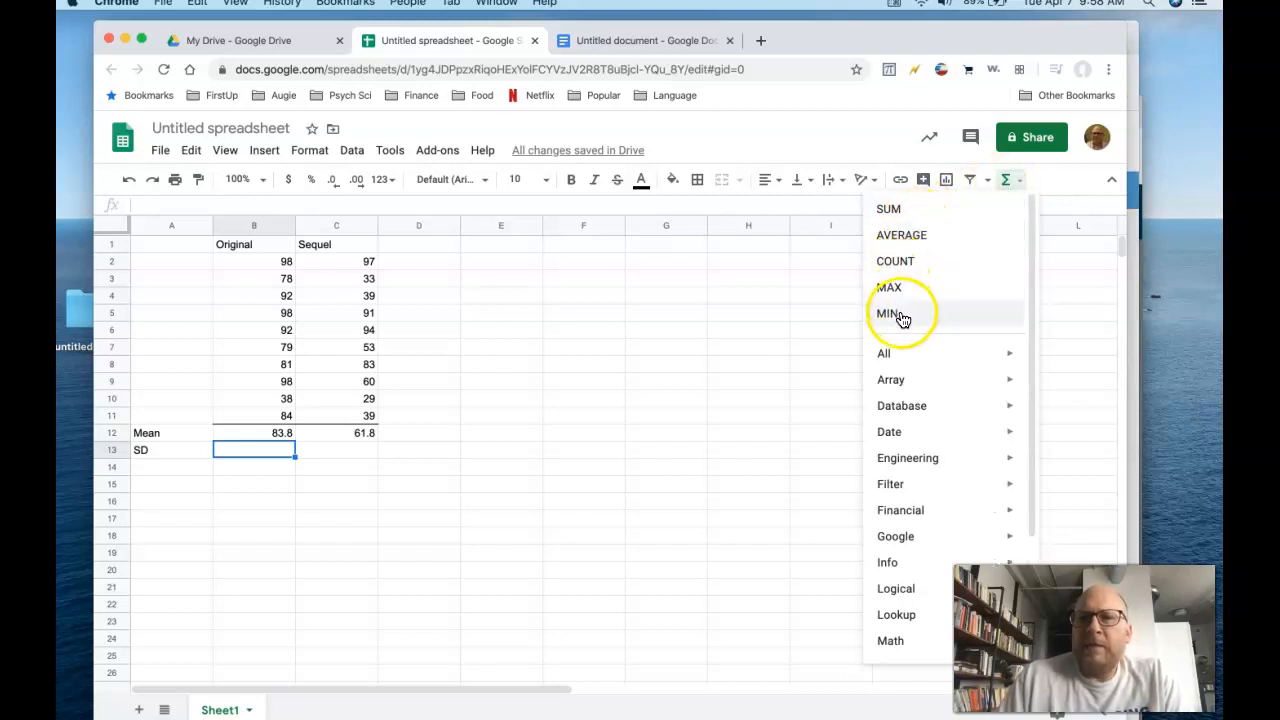
pyautogui.moveTo(886, 349)
pyautogui.scroll(-20, 745, 356)
pyautogui.scroll(-20, 745, 356)
pyautogui.scroll(-20, 745, 356)
pyautogui.scroll(-15, 745, 356)
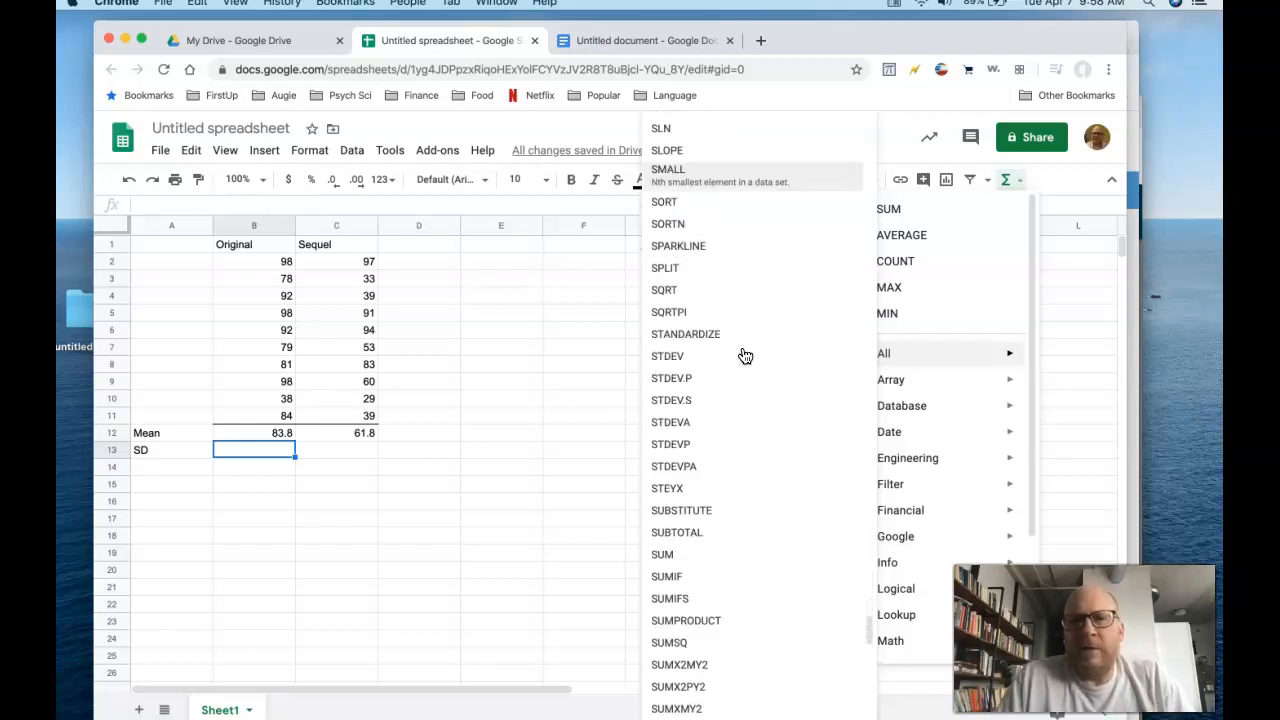
pyautogui.scroll(-7, 745, 356)
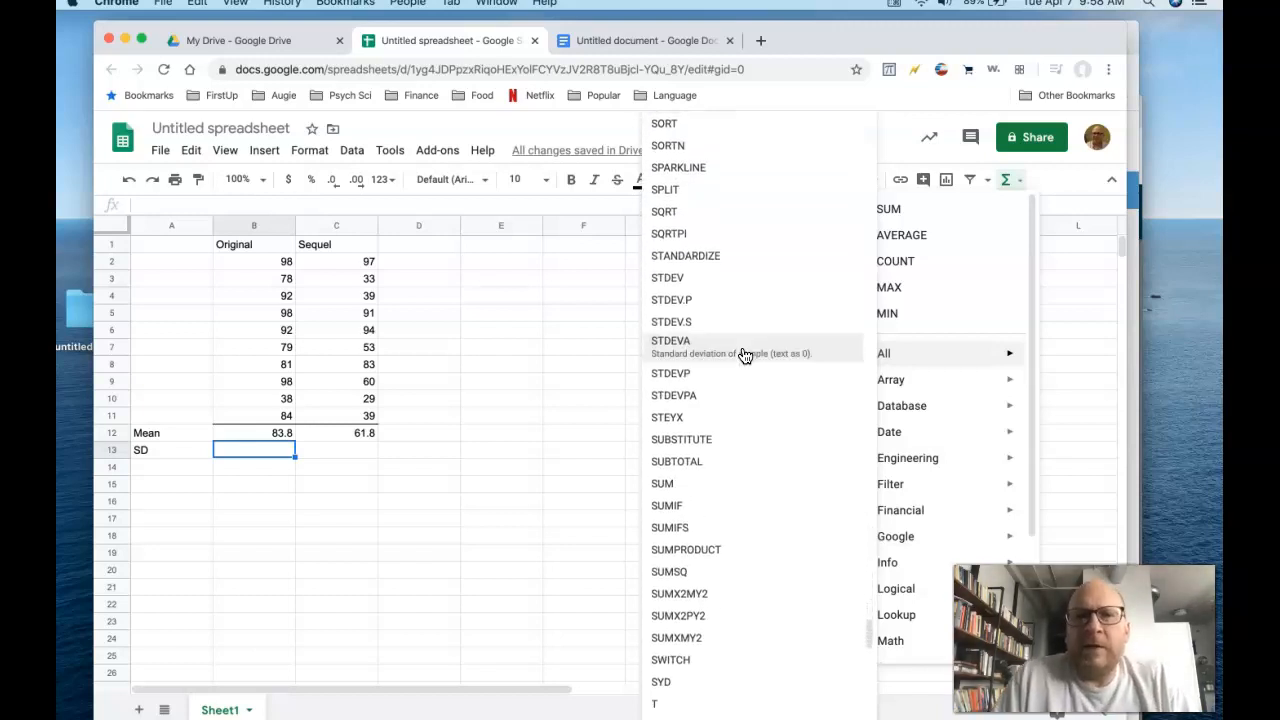
pyautogui.click(757, 282)
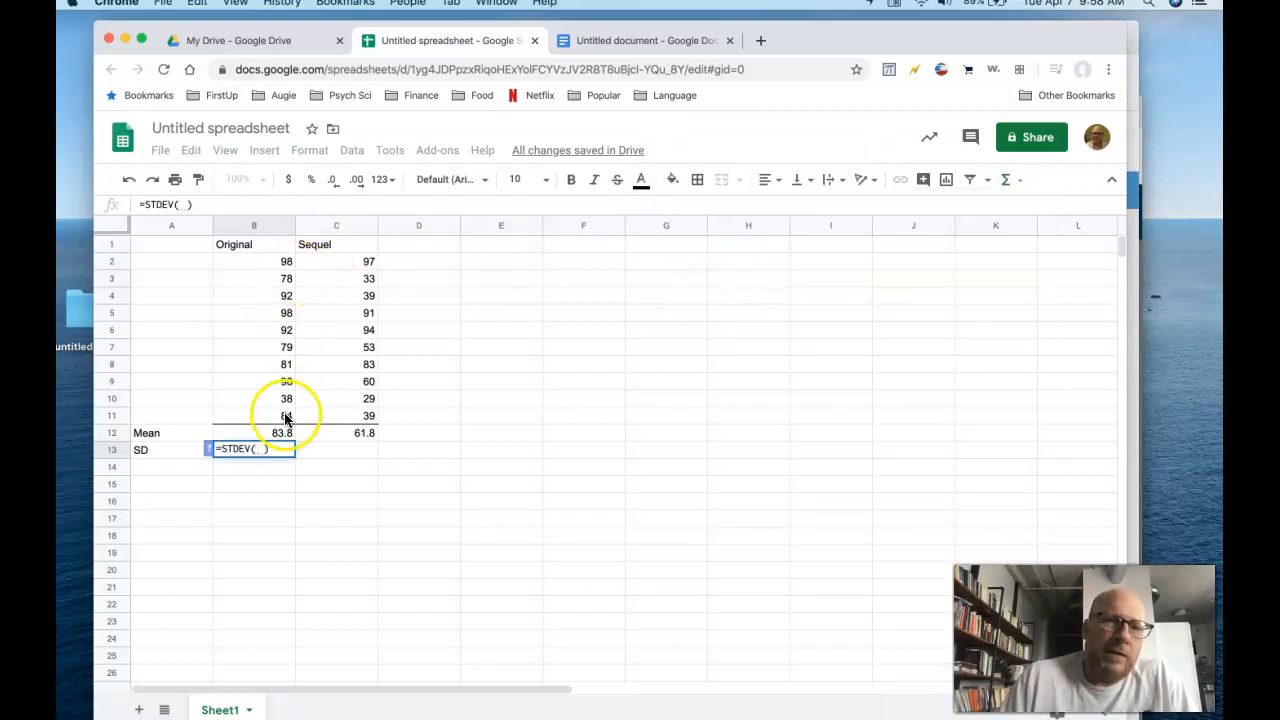
pyautogui.moveTo(285, 418); pyautogui.dragTo(277, 260)
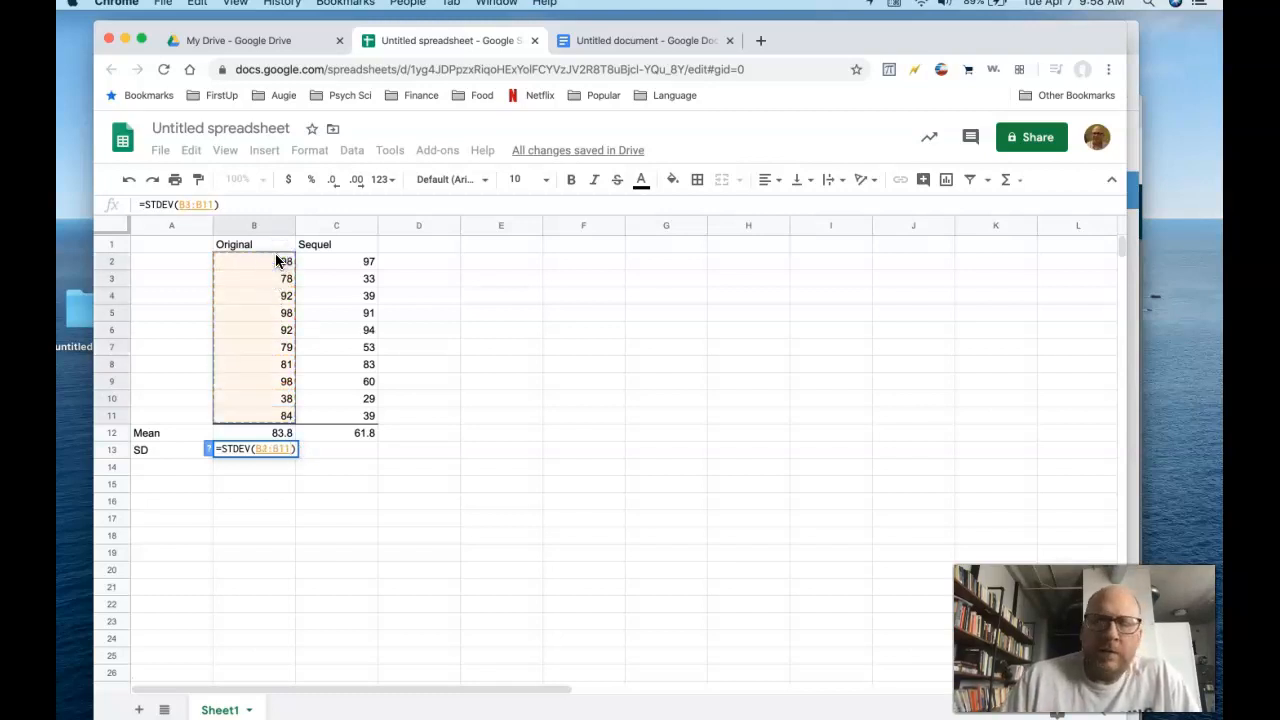
pyautogui.press('Return')
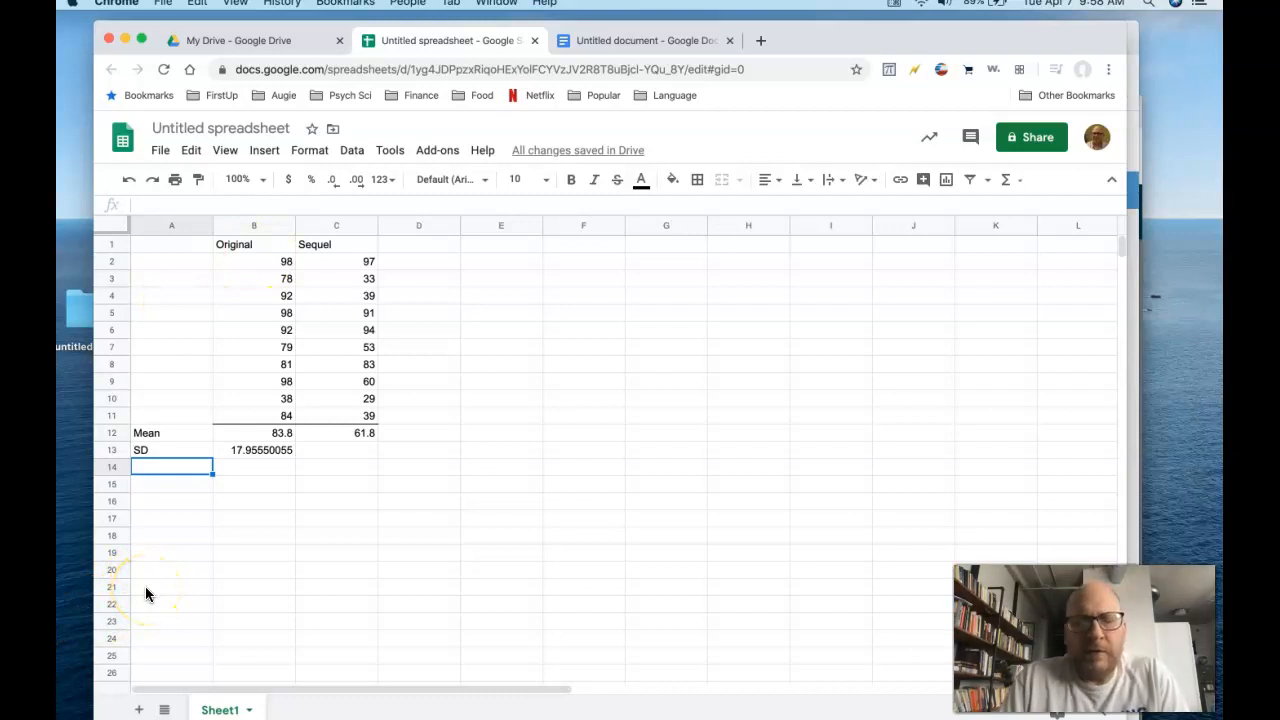
# - Label the row below SD as SE in A14
pyautogui.write('SD')
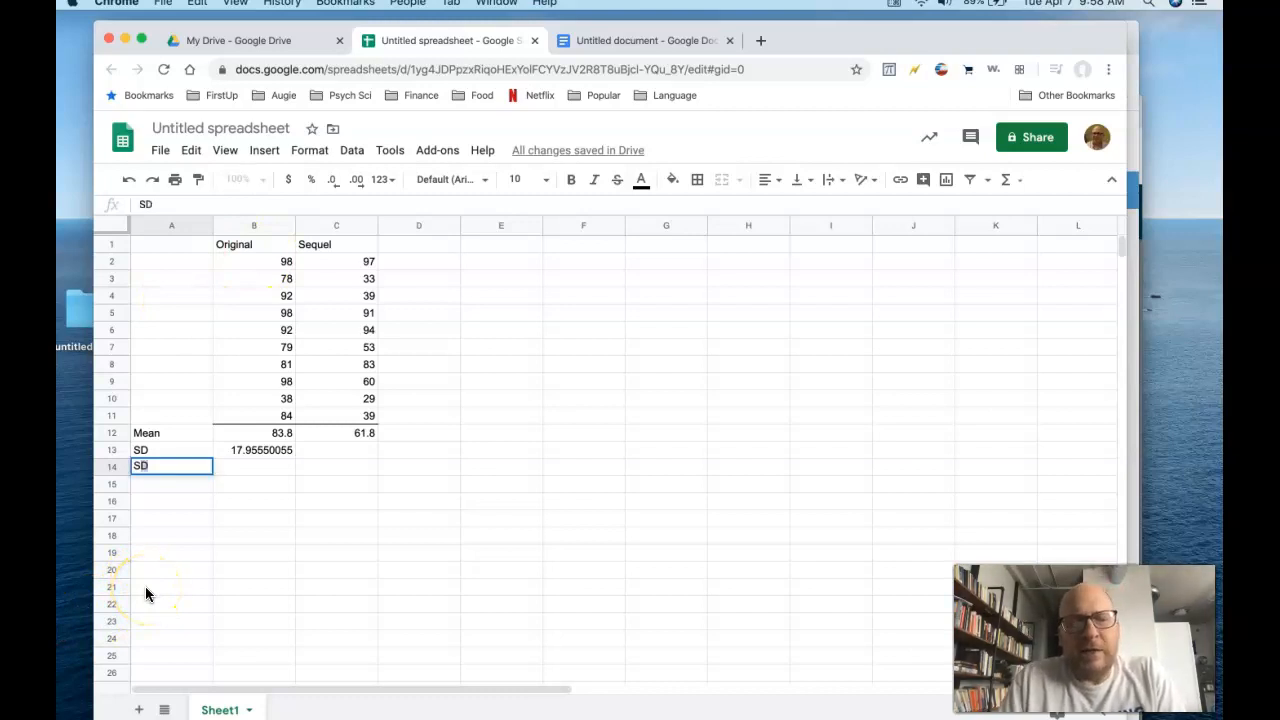
pyautogui.press('BackSpace')
pyautogui.write('E')
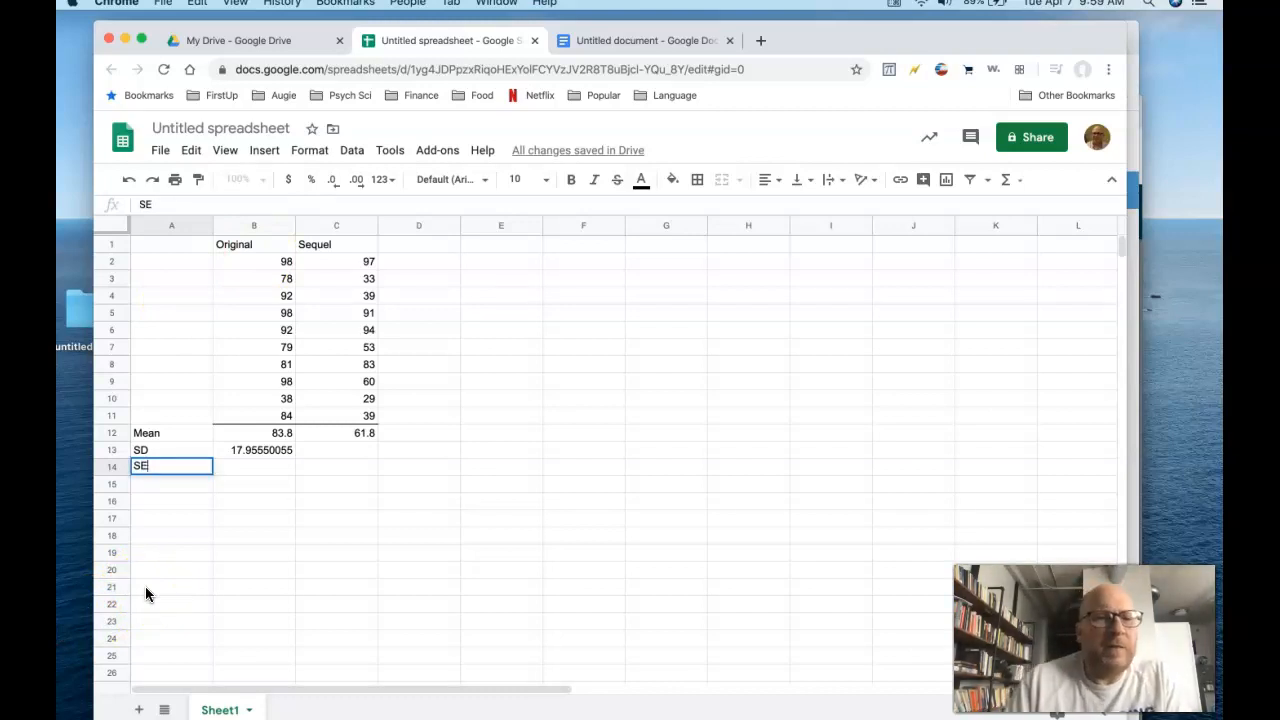
# - Start the standard error formula in B14 by dividing the SD in B13 by the SQRT function
pyautogui.click(261, 466)
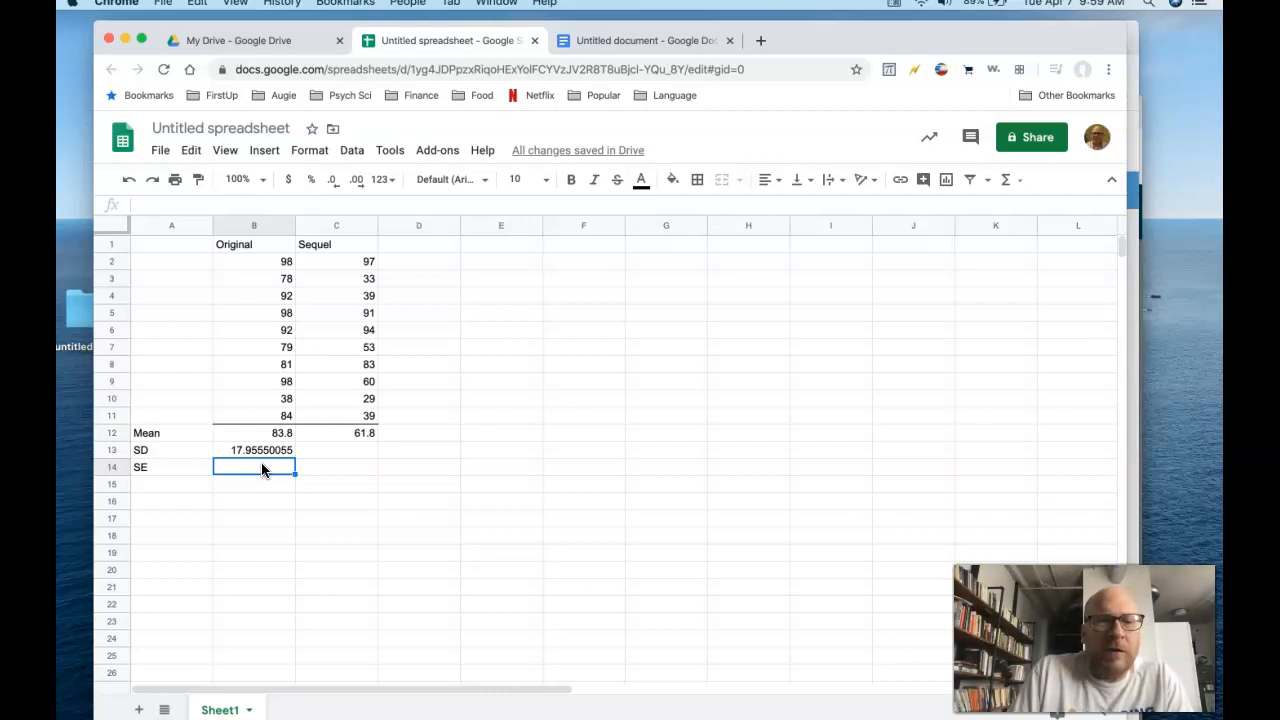
pyautogui.write('=')
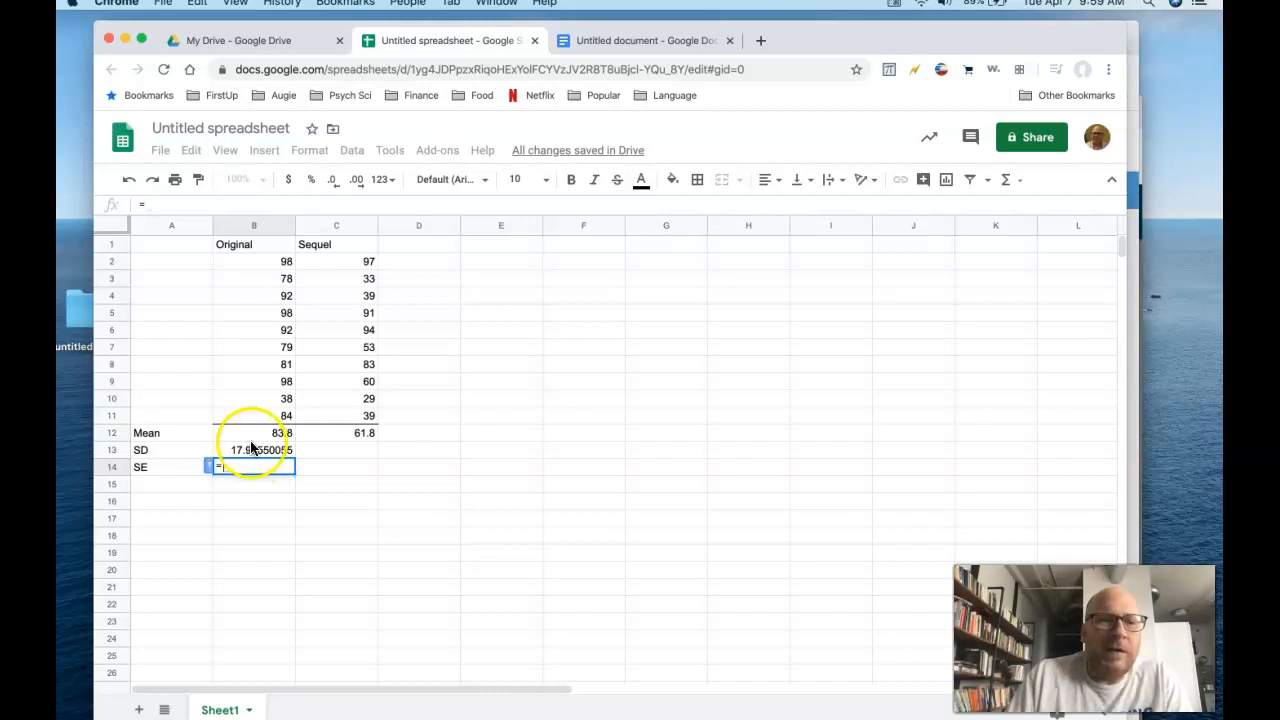
pyautogui.click(255, 453)
pyautogui.click(229, 467)
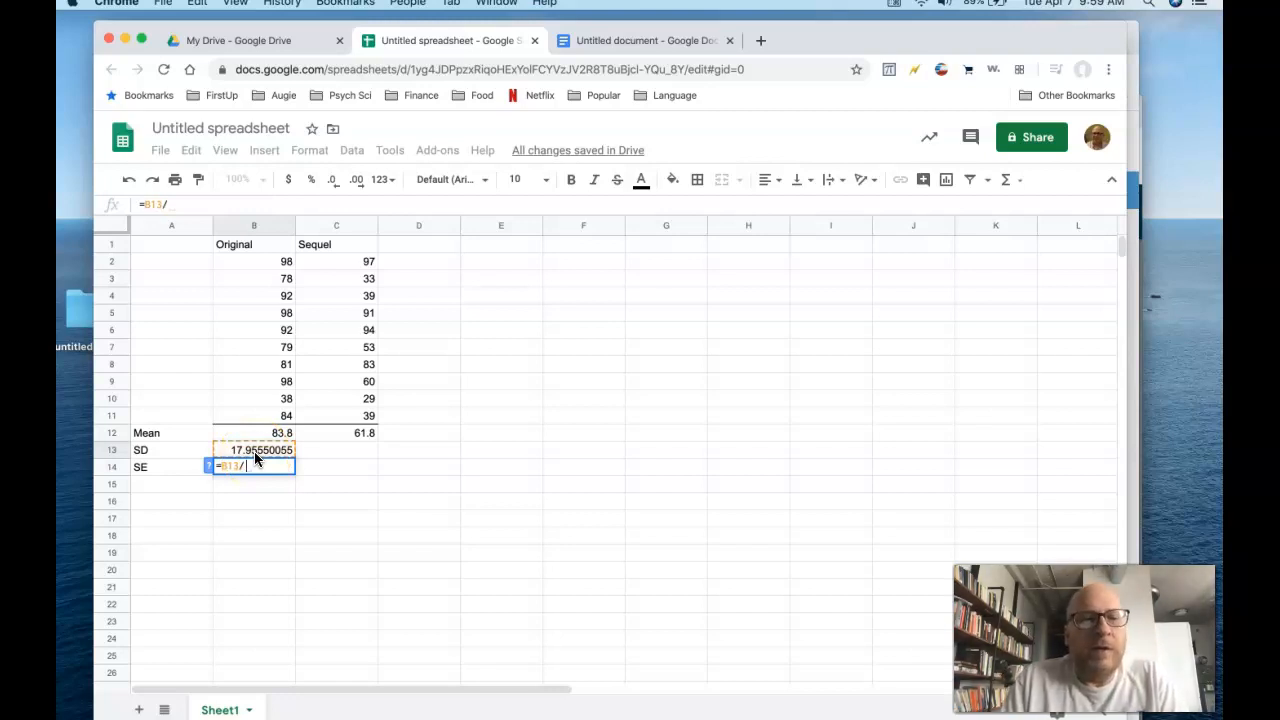
pyautogui.write('/')
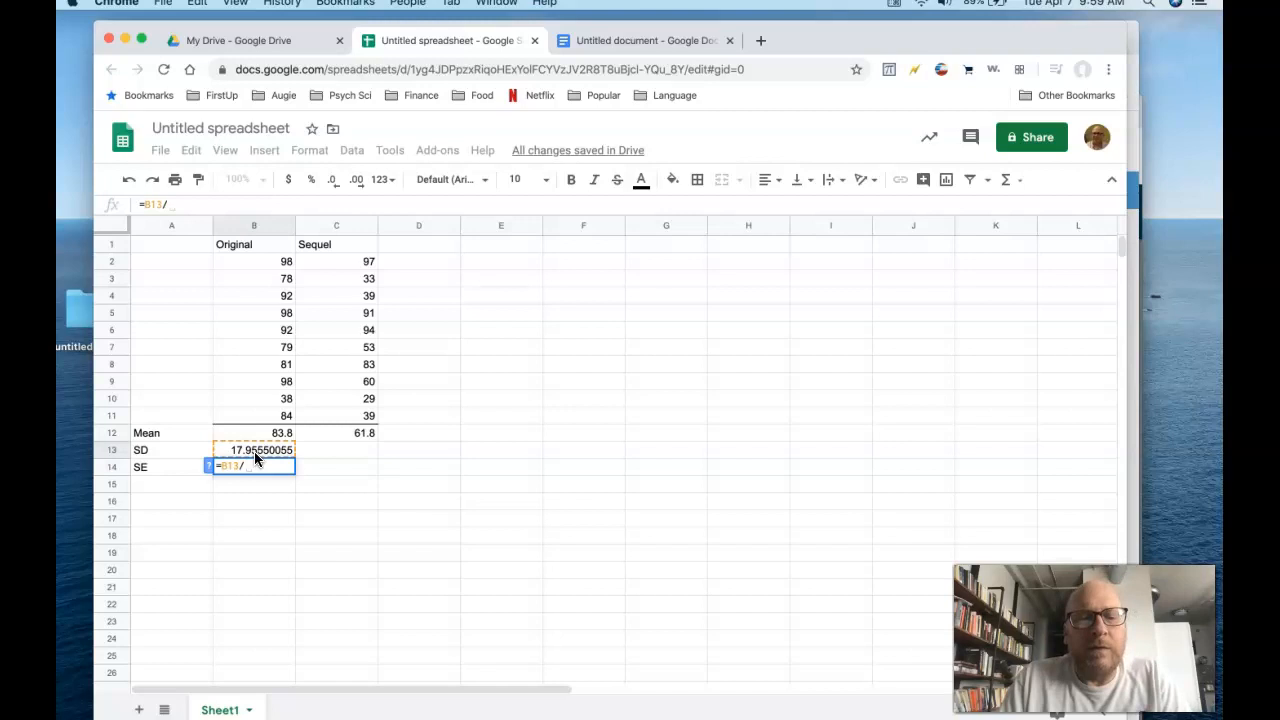
pyautogui.write('sqr')
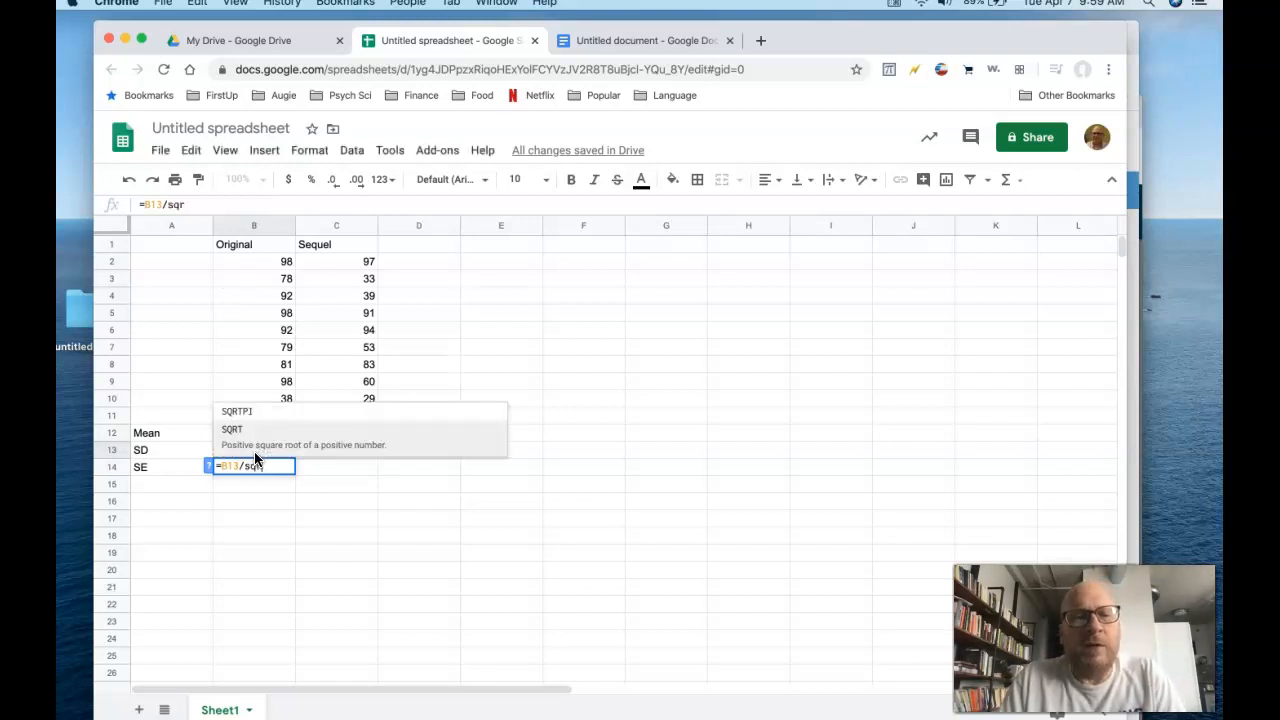
pyautogui.write('t')
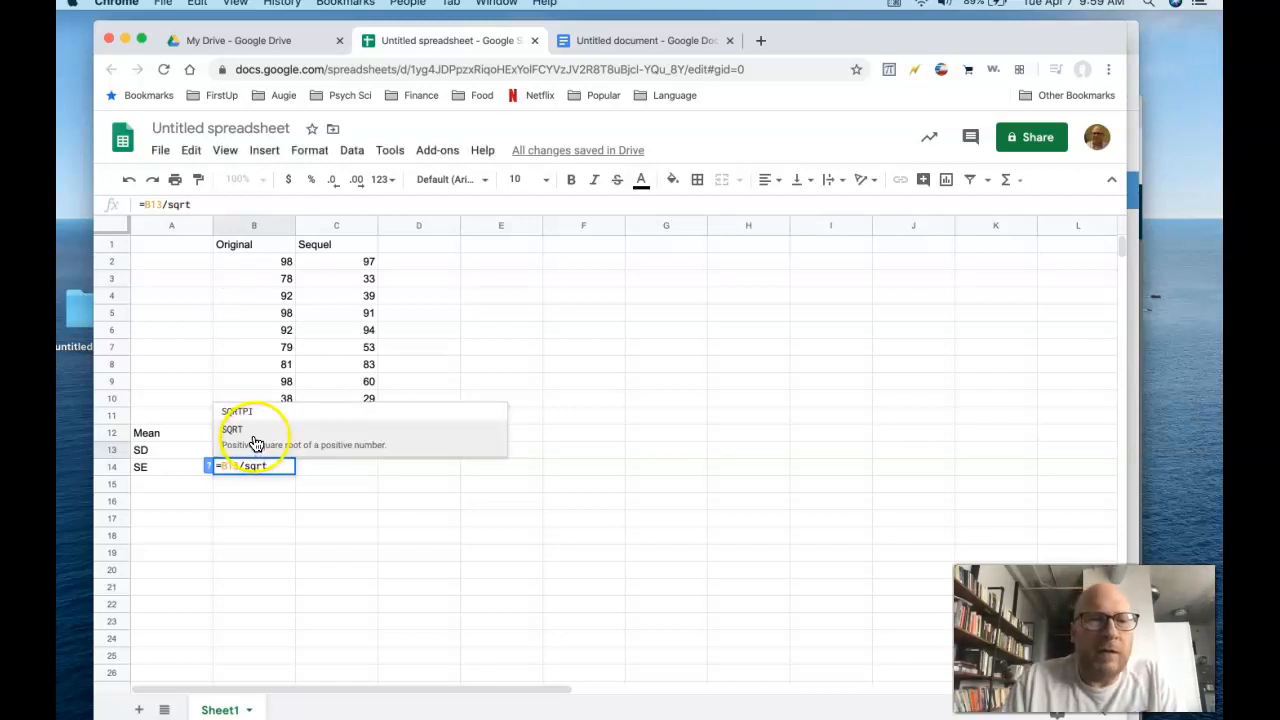
pyautogui.click(256, 440)
pyautogui.click(265, 410)
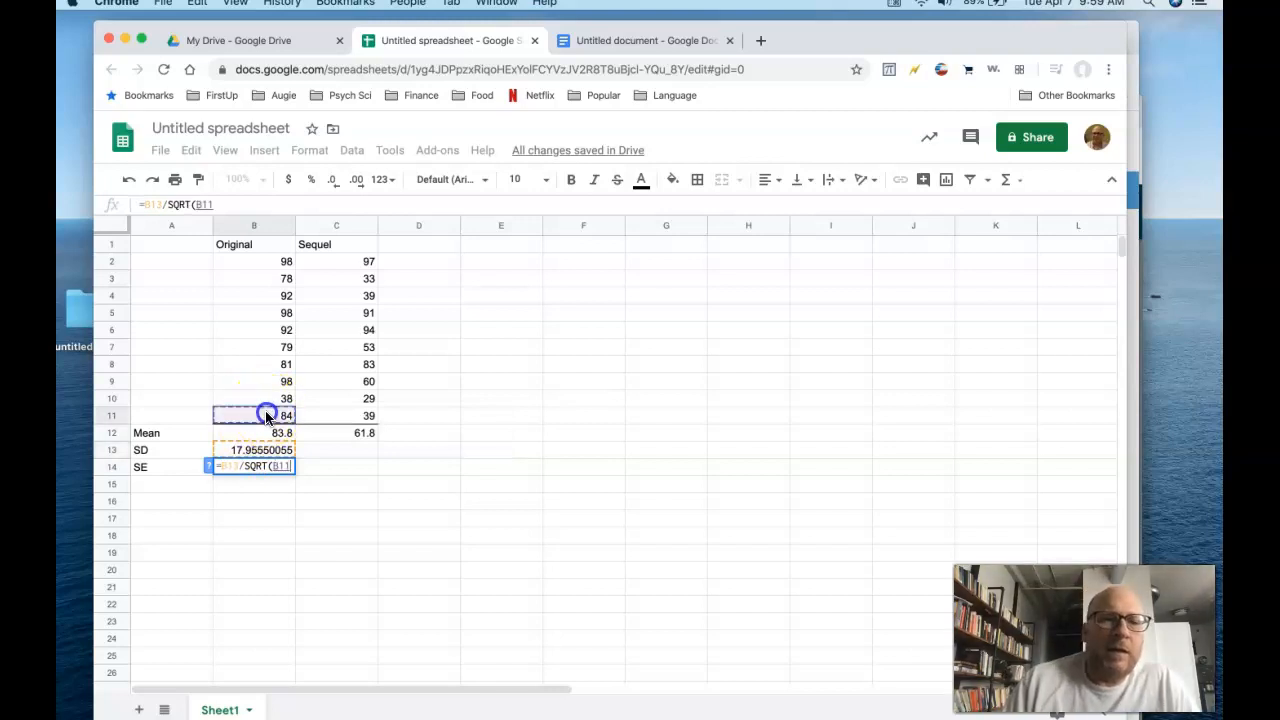
pyautogui.click(288, 468)
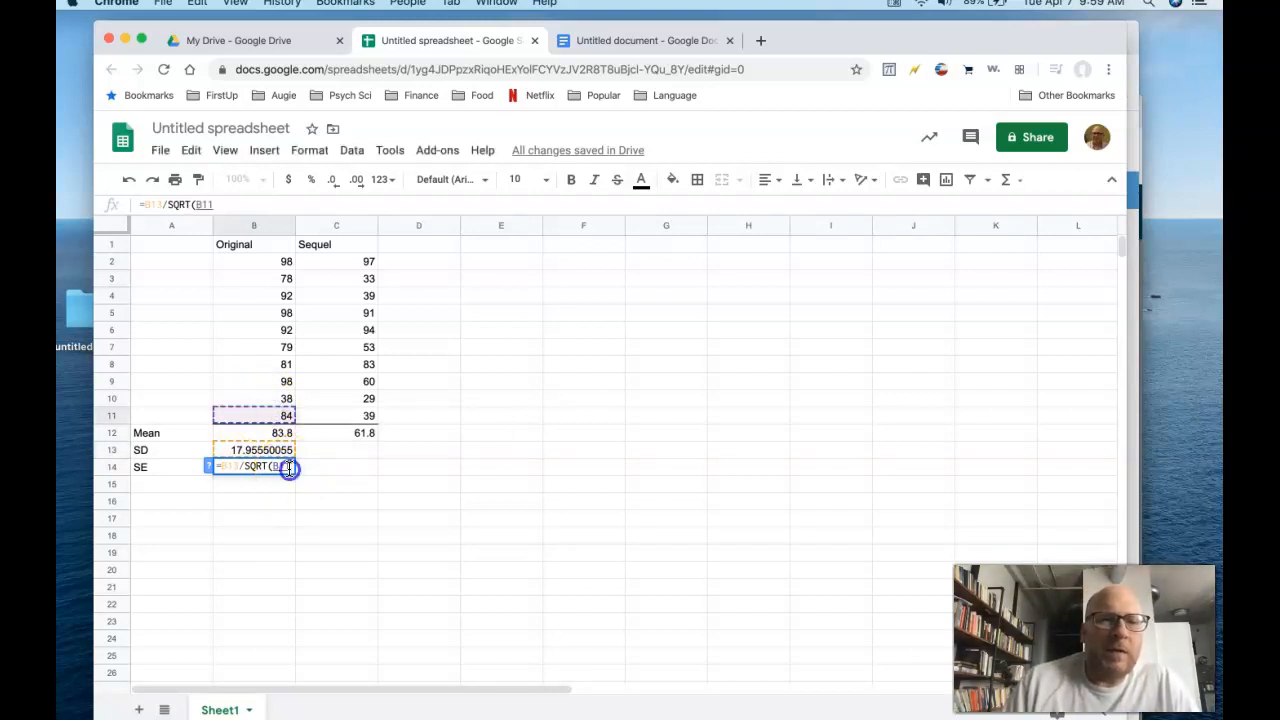
pyautogui.press('BackSpace')
pyautogui.press('BackSpace')
pyautogui.press('BackSpace')
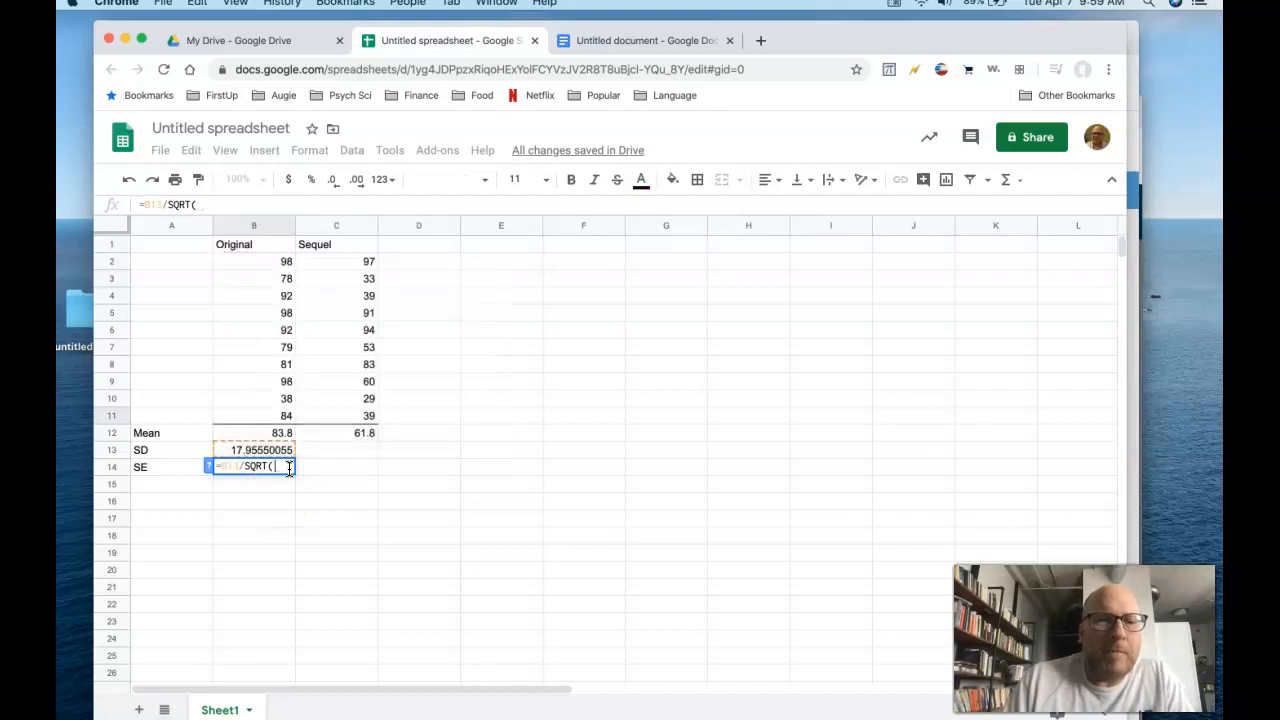
# - Complete the B14 formula as =B13/SQRT(10) and review it without changing it
pyautogui.write('10)')
pyautogui.press('Return')
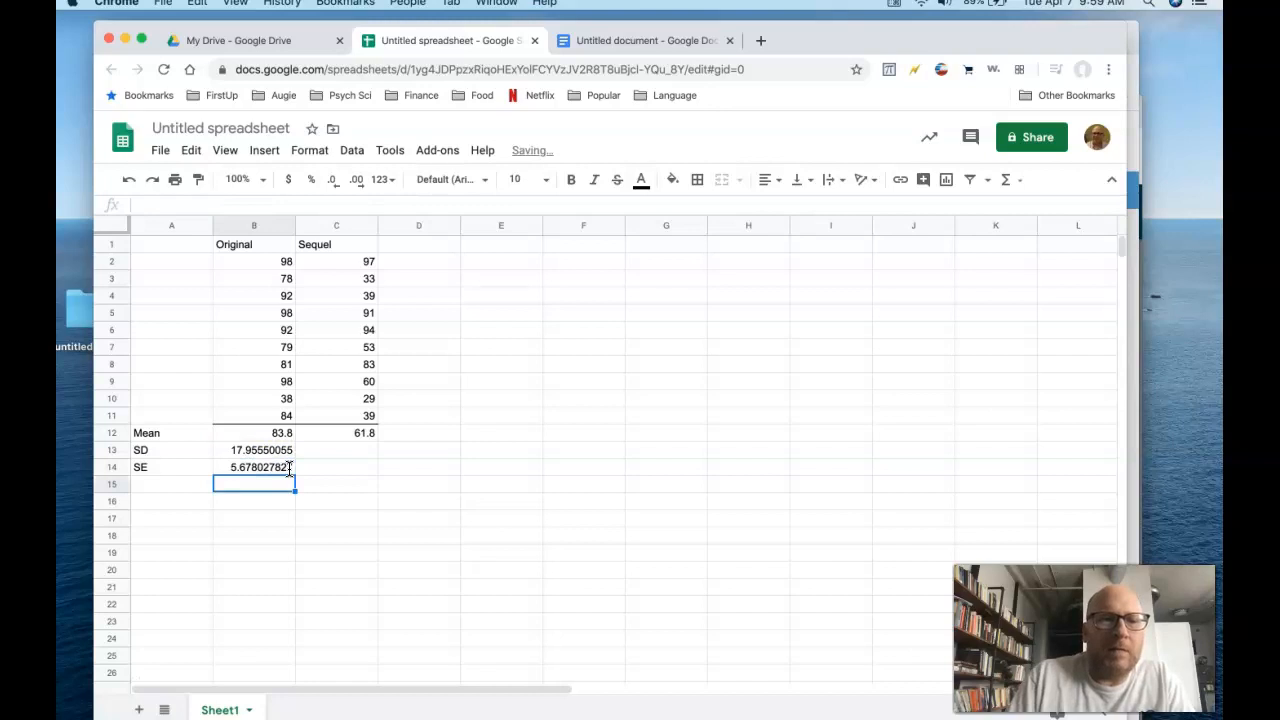
pyautogui.click(252, 466)
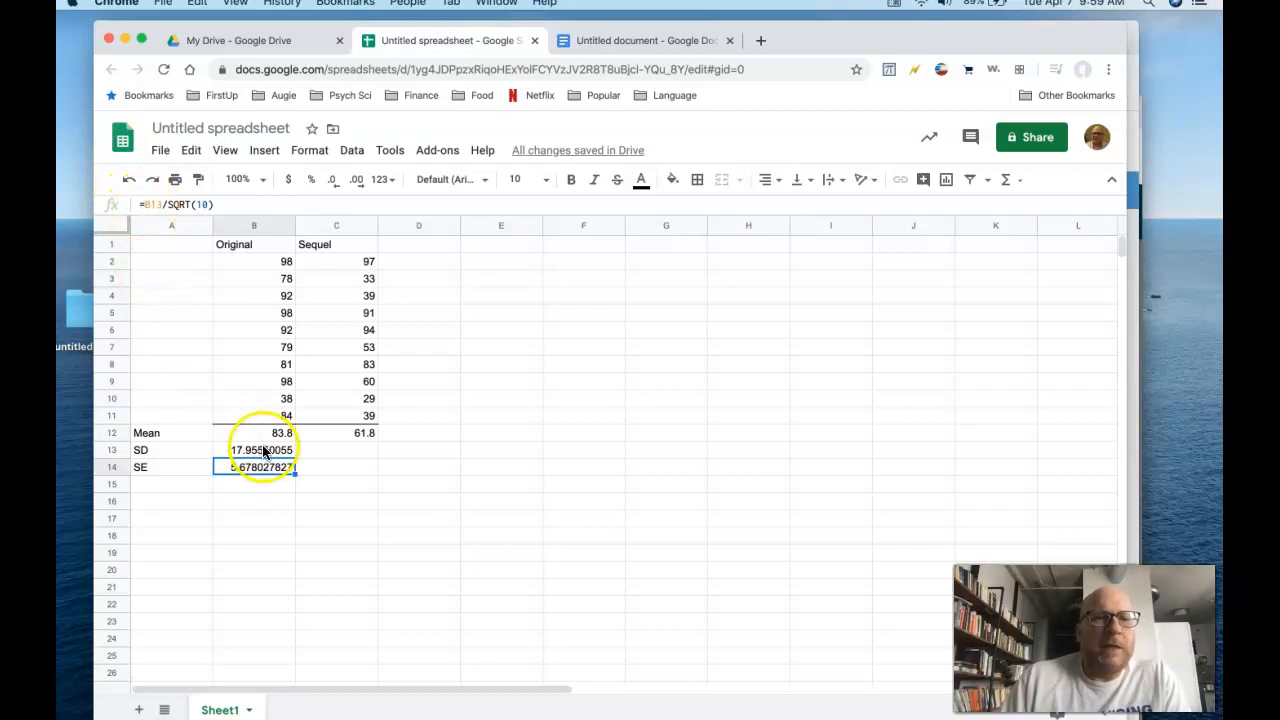
pyautogui.click(214, 204)
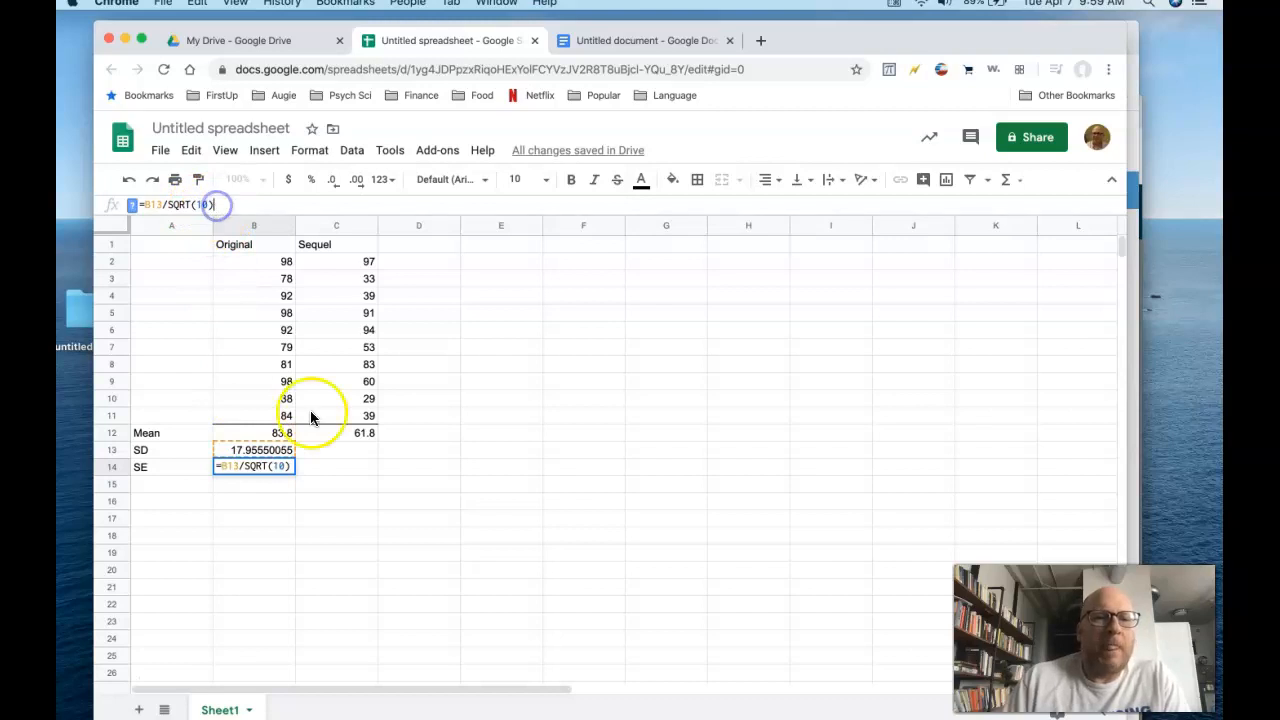
pyautogui.press('Escape')
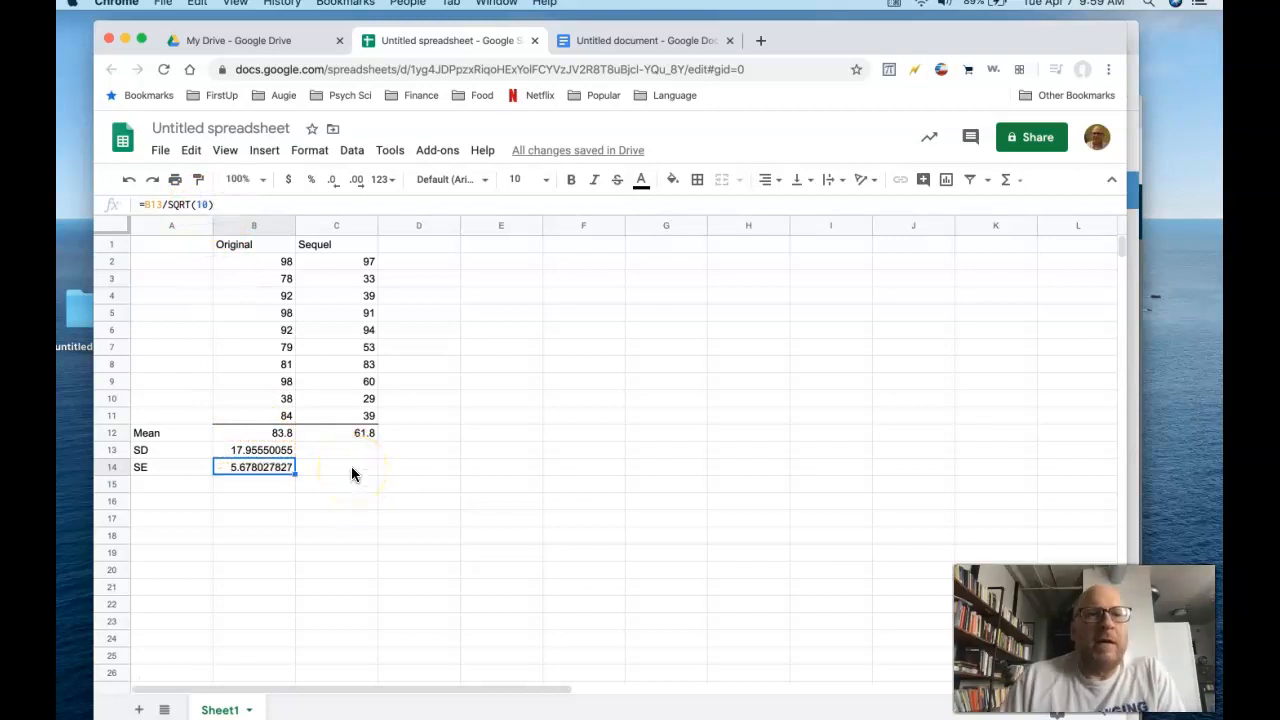
# - Copy the SD and SE formulas from B13:B14 into C13:C14 for the Sequel column and check the SD formulas
pyautogui.moveTo(271, 452); pyautogui.dragTo(273, 465)
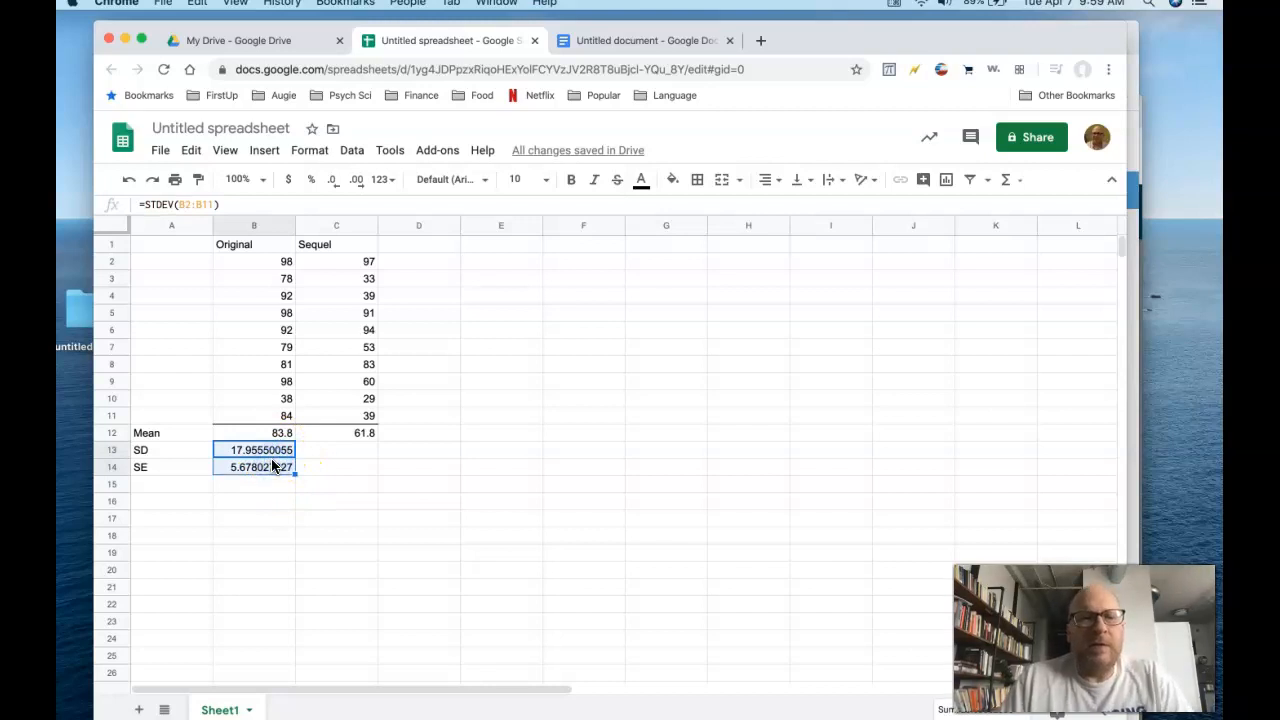
pyautogui.rightClick(272, 465)
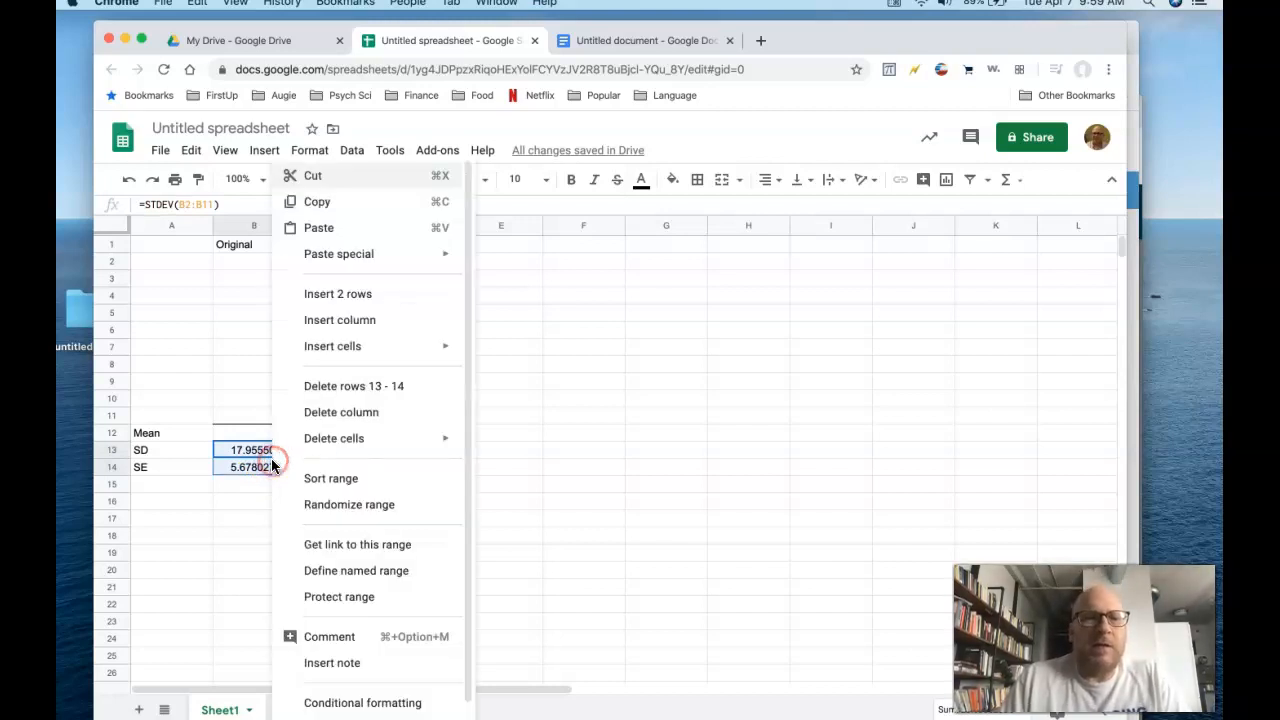
pyautogui.click(338, 204)
pyautogui.click(338, 450)
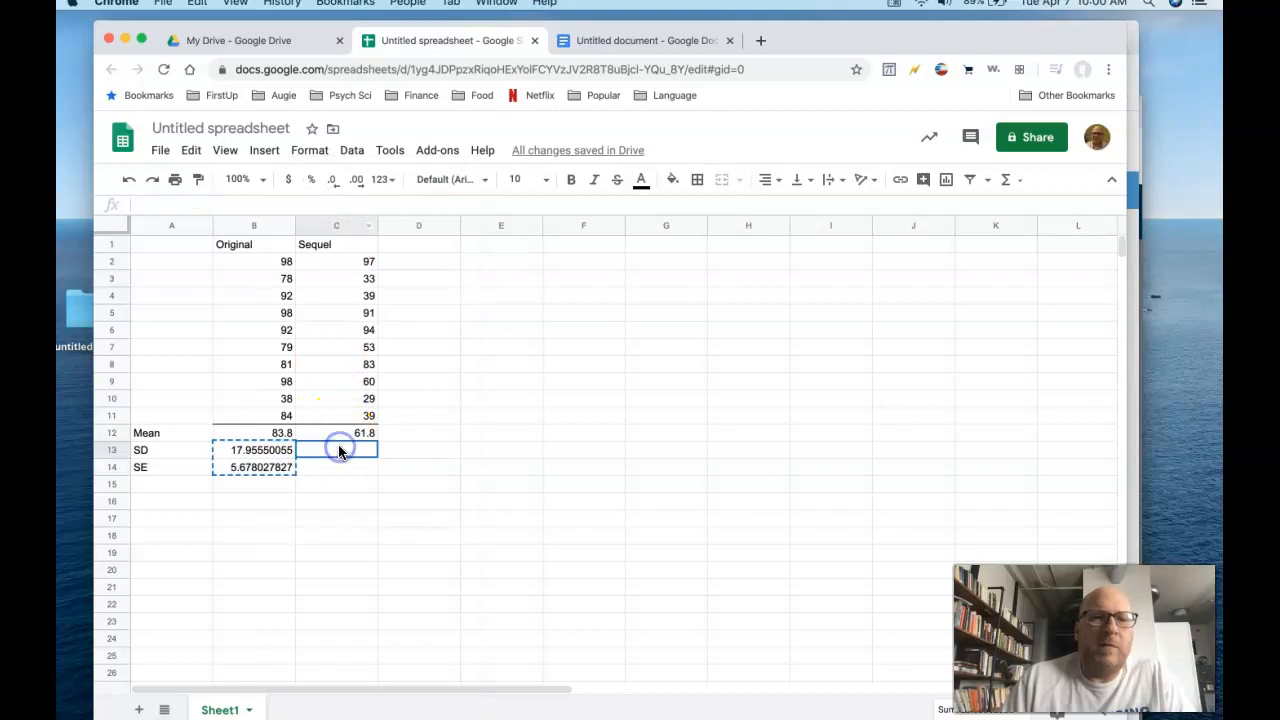
pyautogui.rightClick(339, 452)
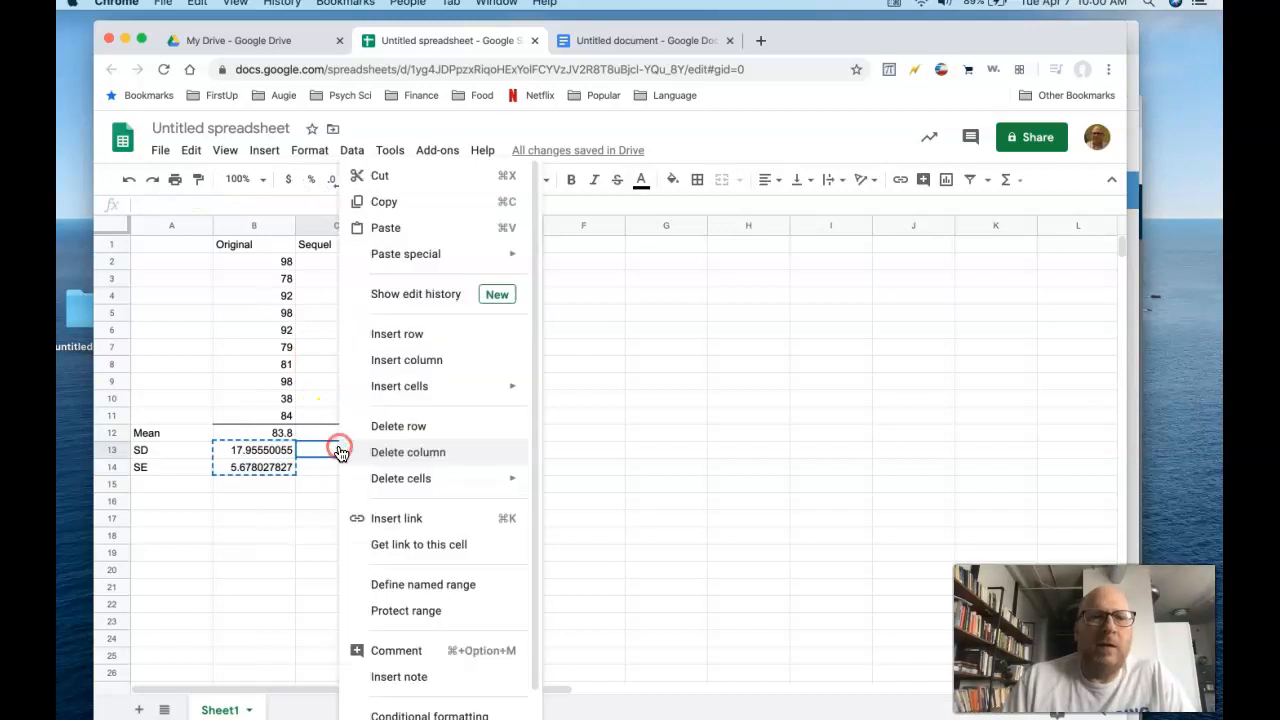
pyautogui.click(408, 226)
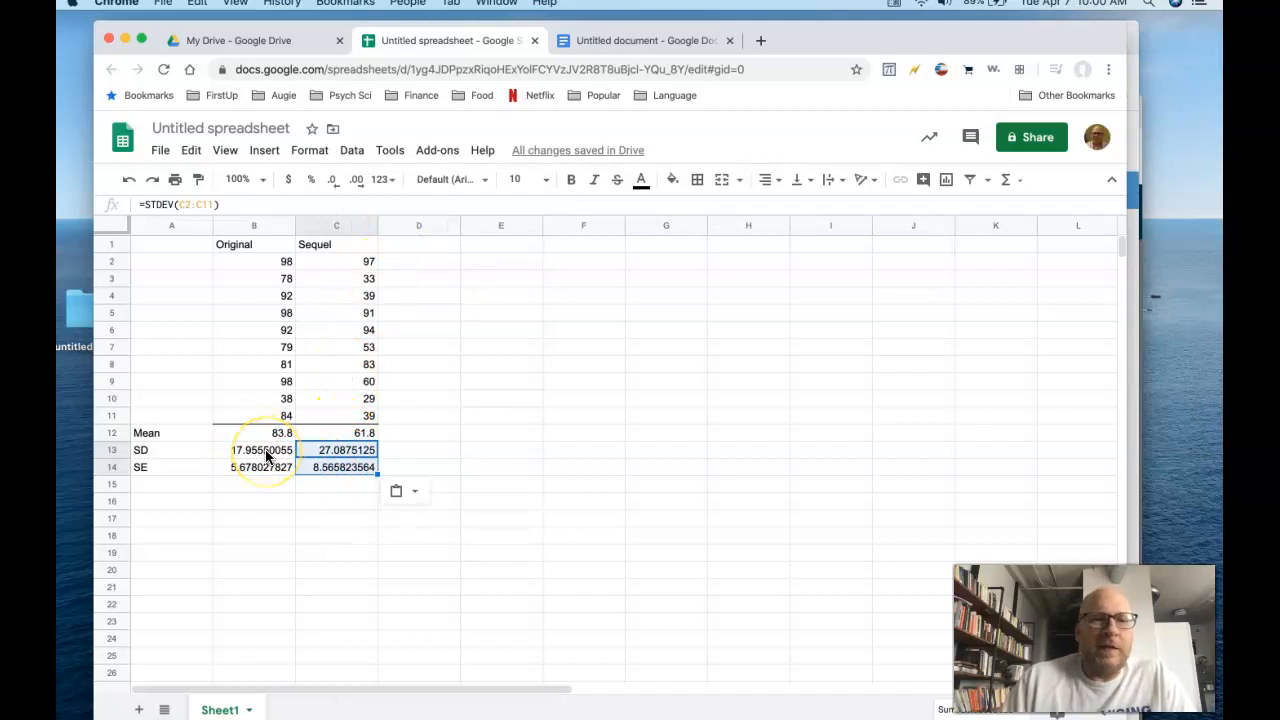
pyautogui.click(267, 455)
pyautogui.click(342, 451)
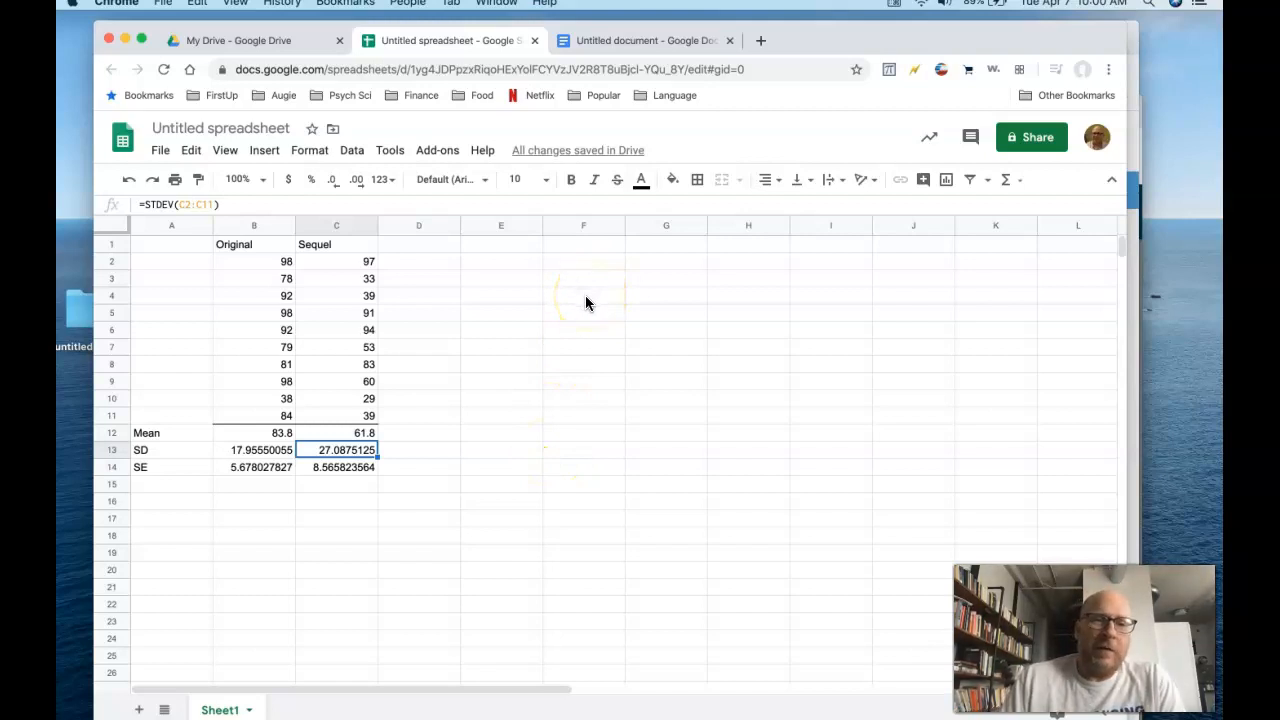
# - Enter the chart data headings Original in E7 and Sequel in F7
pyautogui.click(528, 351)
pyautogui.write('Or')
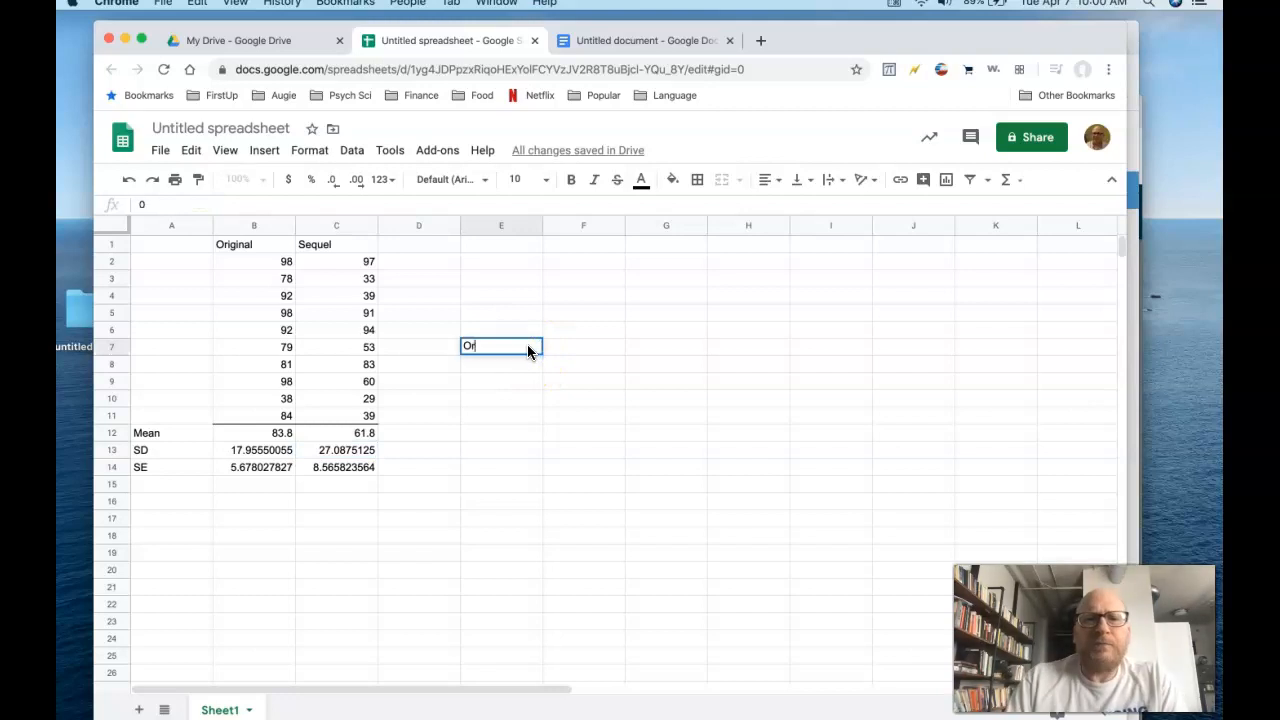
pyautogui.write('iginal')
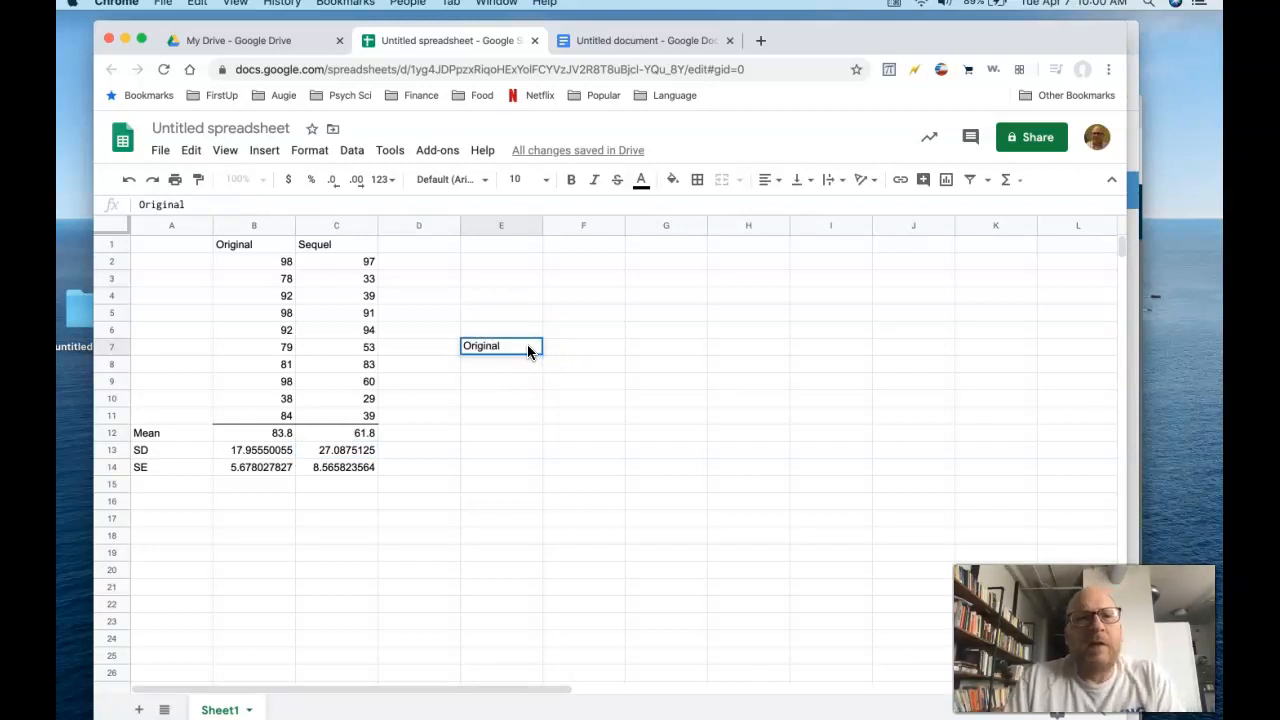
pyautogui.press('Tab')
pyautogui.write('Sequel')
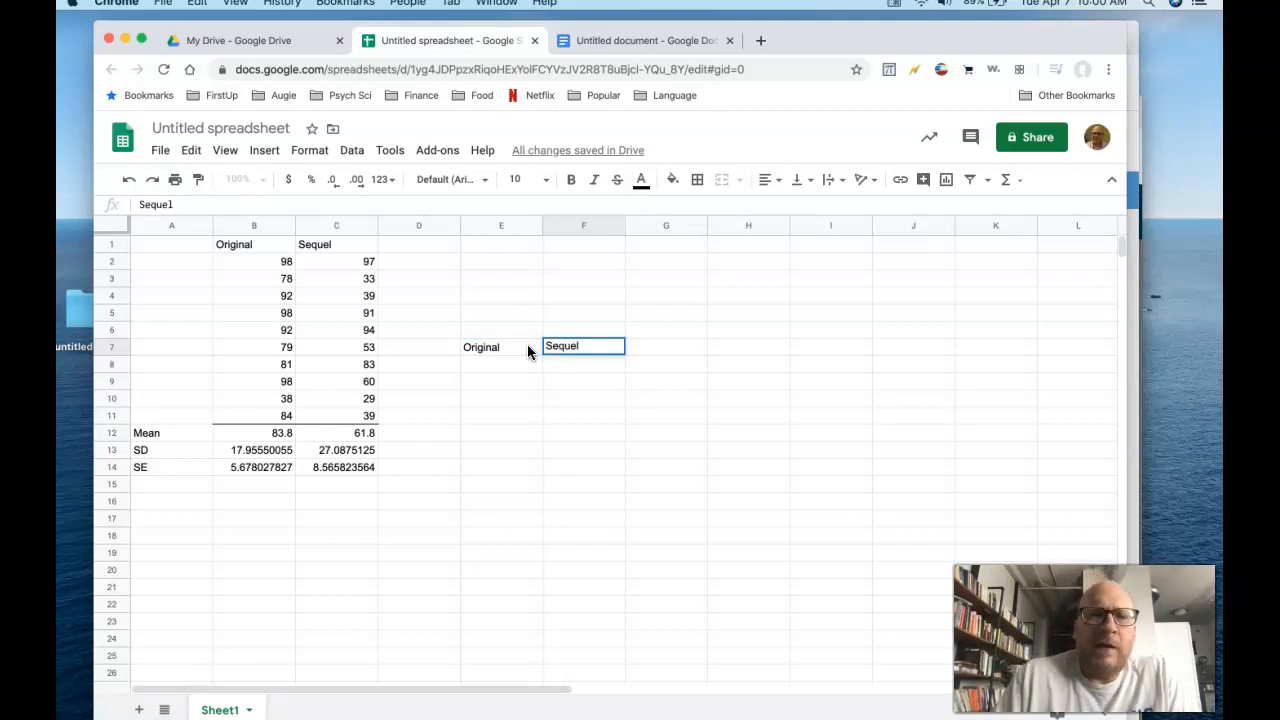
# - Enter the means below the new headings: 83.8 in E8 and 61.8 in F8
pyautogui.click(504, 367)
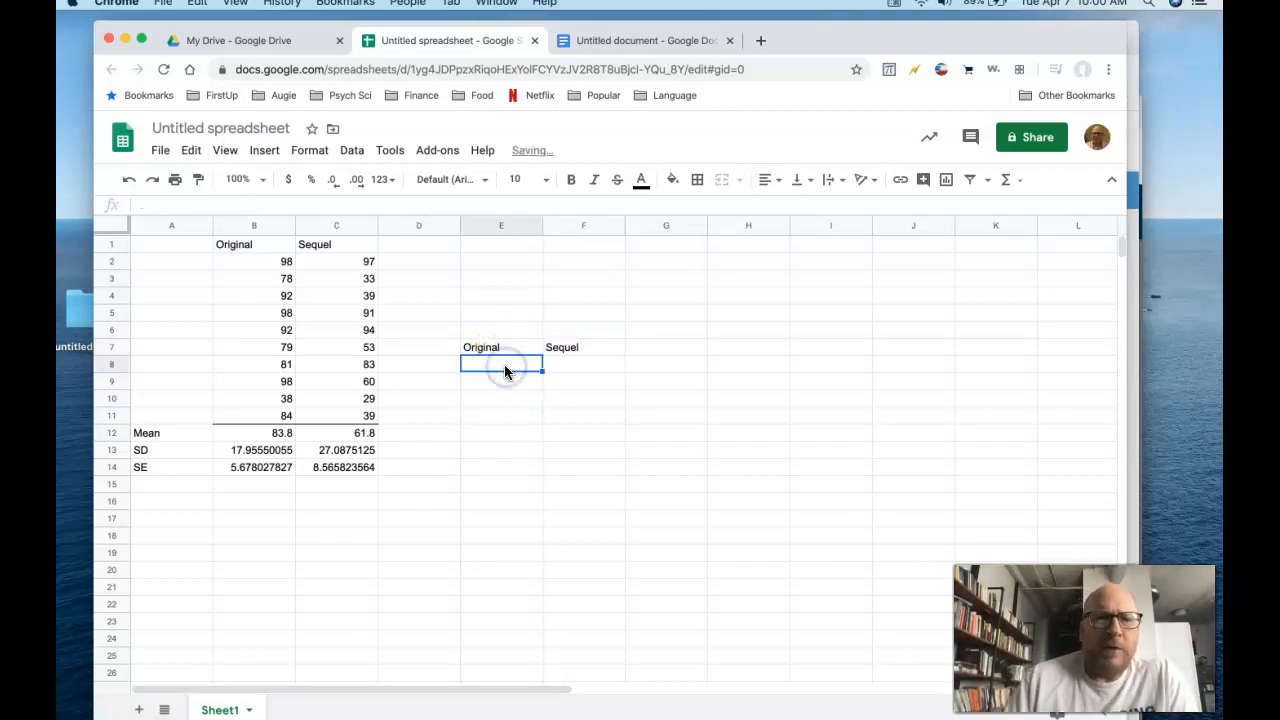
pyautogui.write('83.')
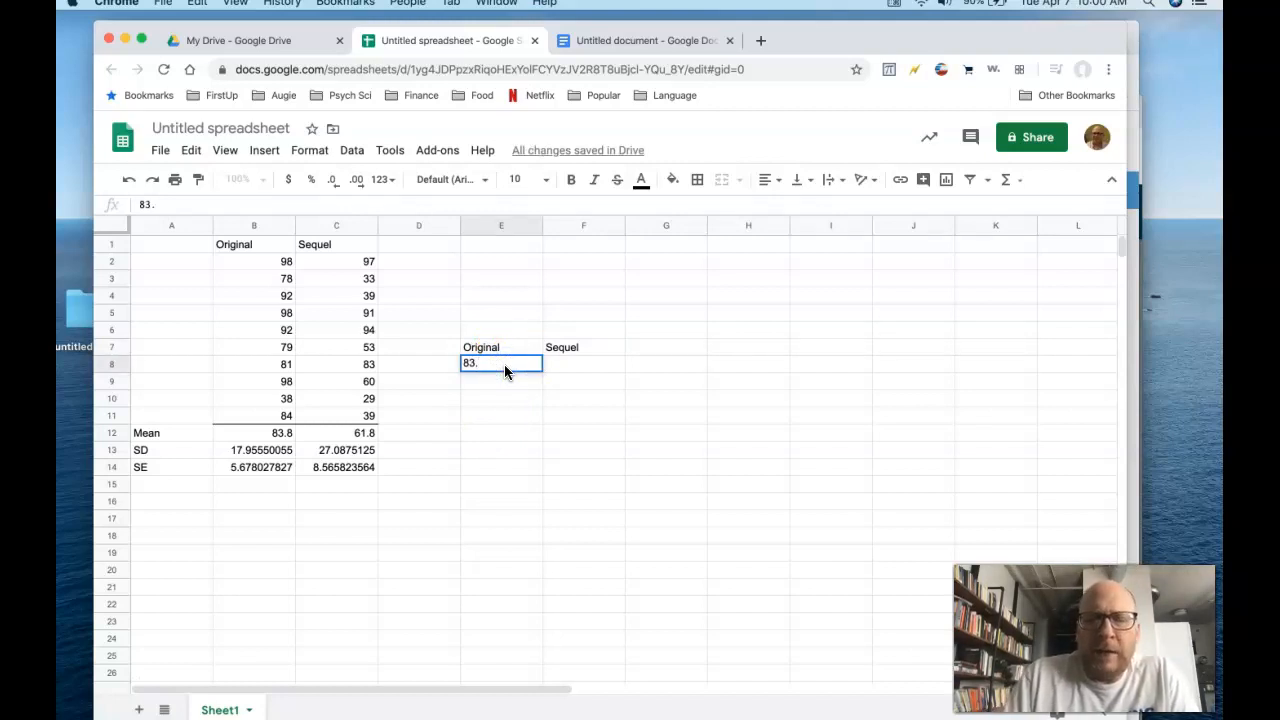
pyautogui.write('8')
pyautogui.press('Tab')
pyautogui.write('6')
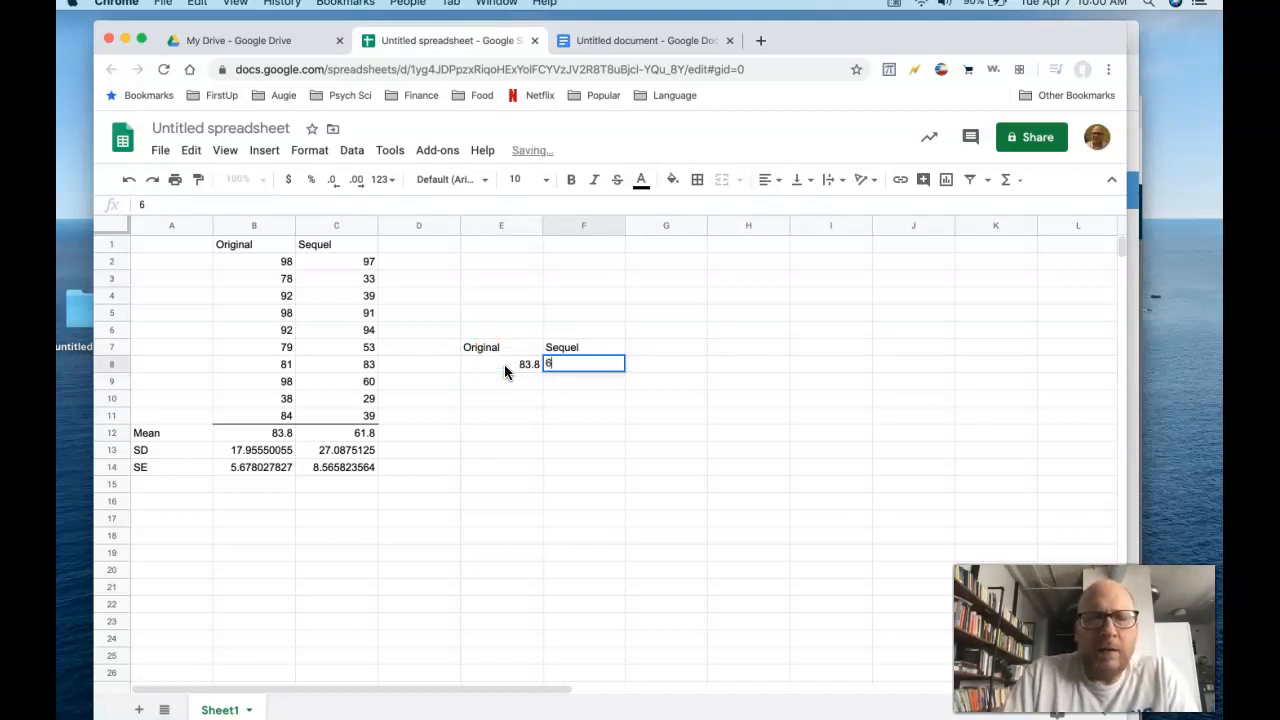
pyautogui.write('1.8')
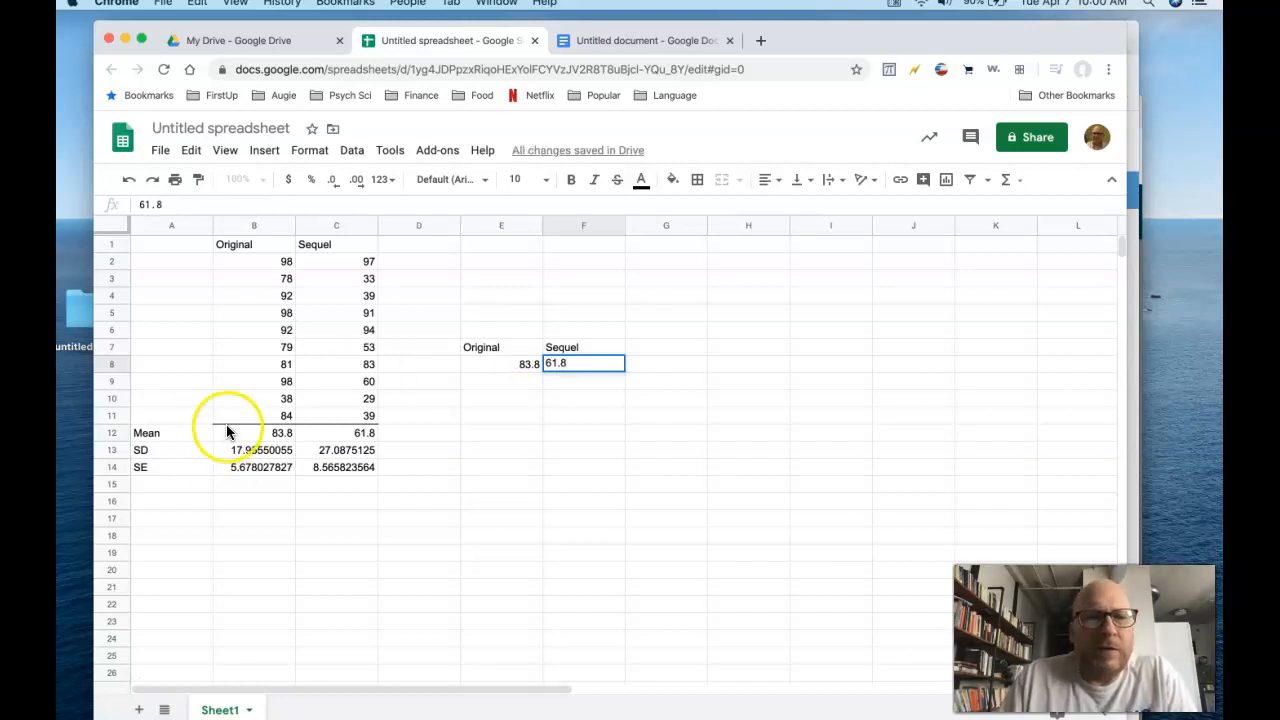
# - Label the cells below the means as "Margin or error" in E9 and "Margin of error" in F9
pyautogui.click(517, 382)
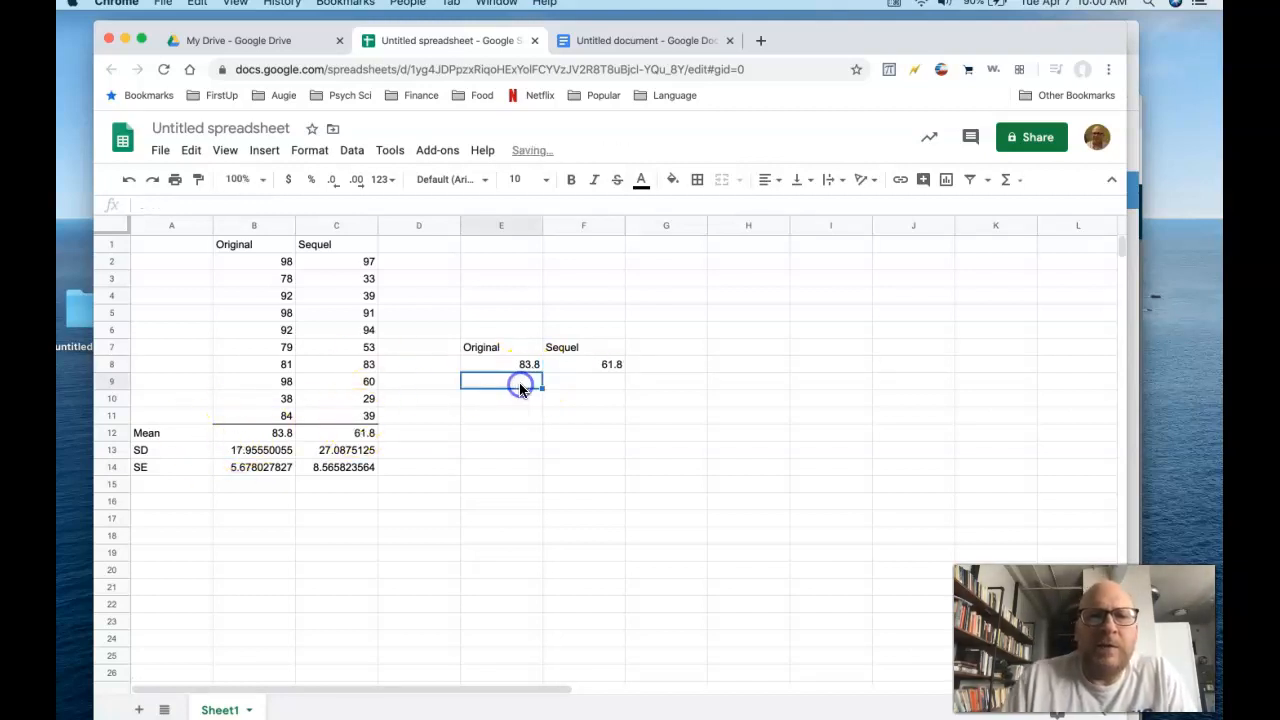
pyautogui.write('Marg')
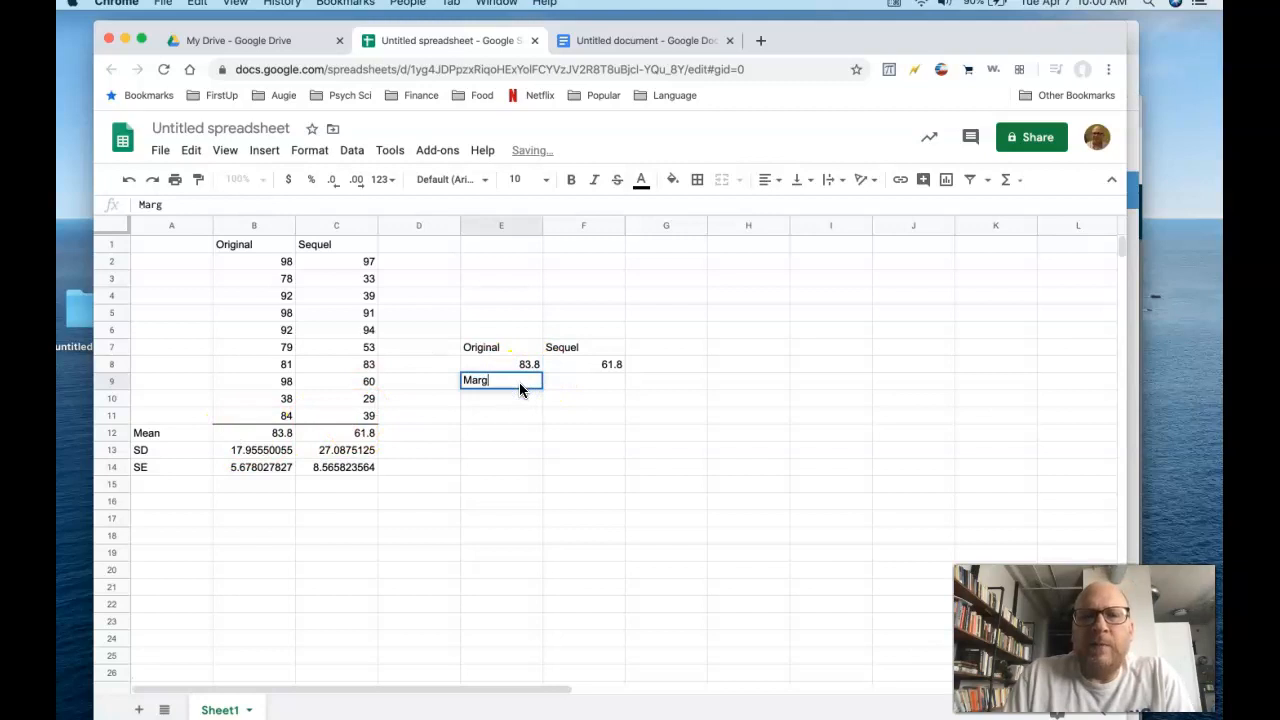
pyautogui.write('in or error')
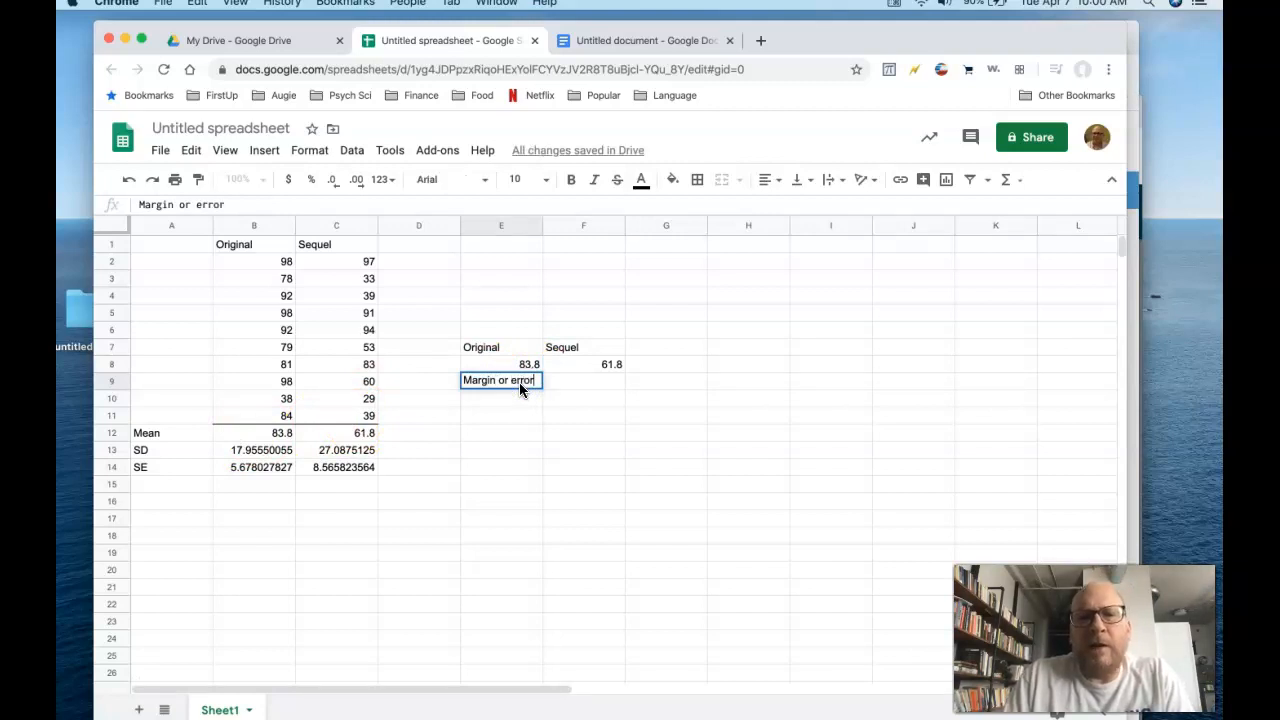
pyautogui.press('Tab')
pyautogui.write('Margin of error')
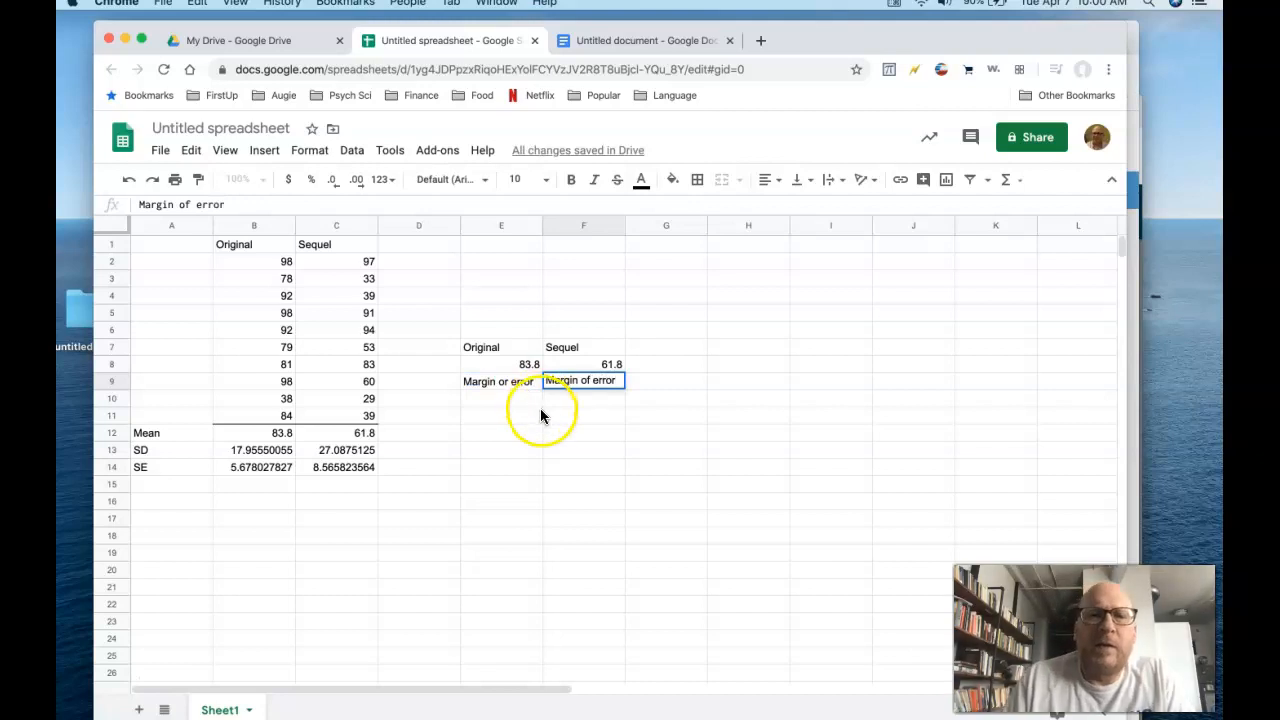
# - Calculate the Original margin of error in E10 with the formula =1.96*B14
pyautogui.click(521, 398)
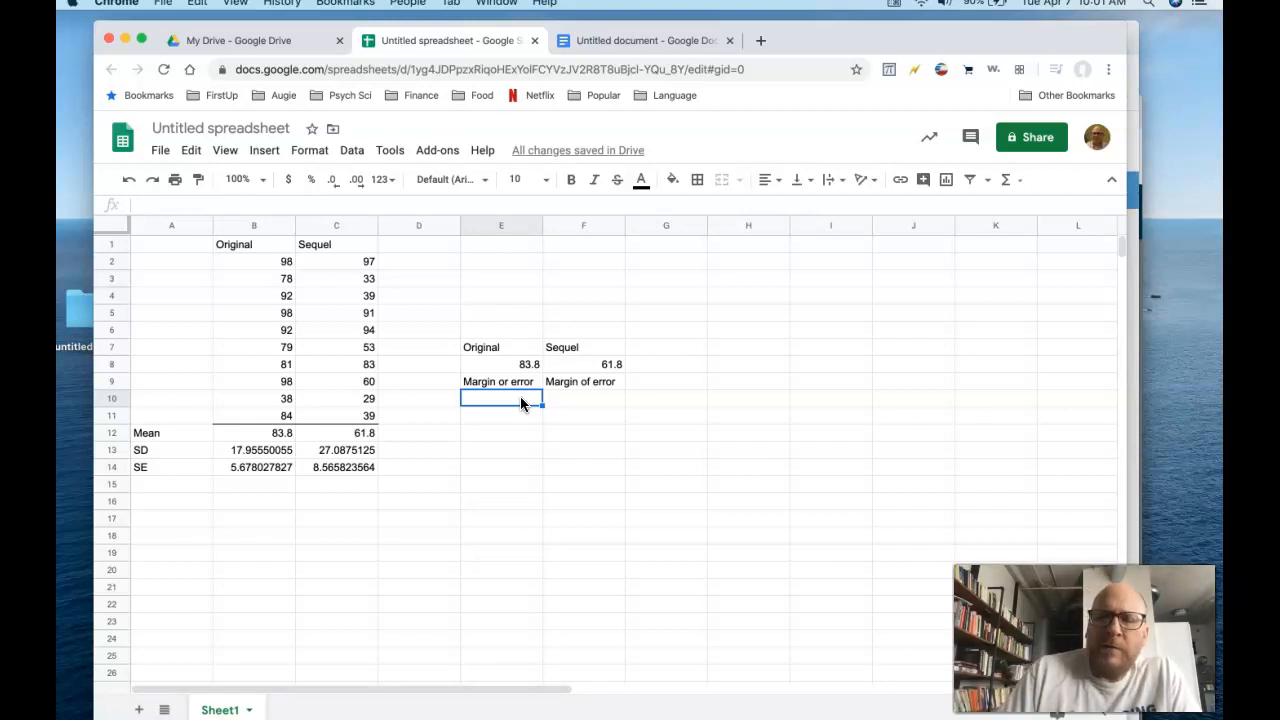
pyautogui.write('=1.9')
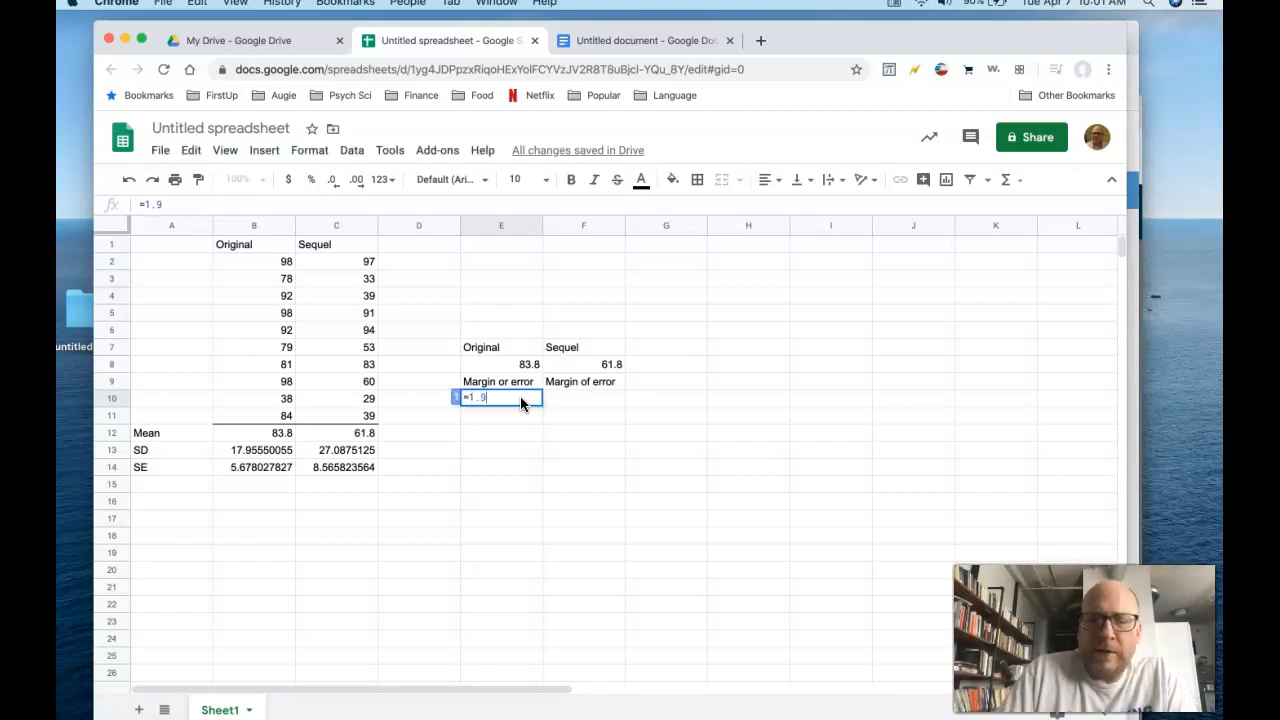
pyautogui.write('6*')
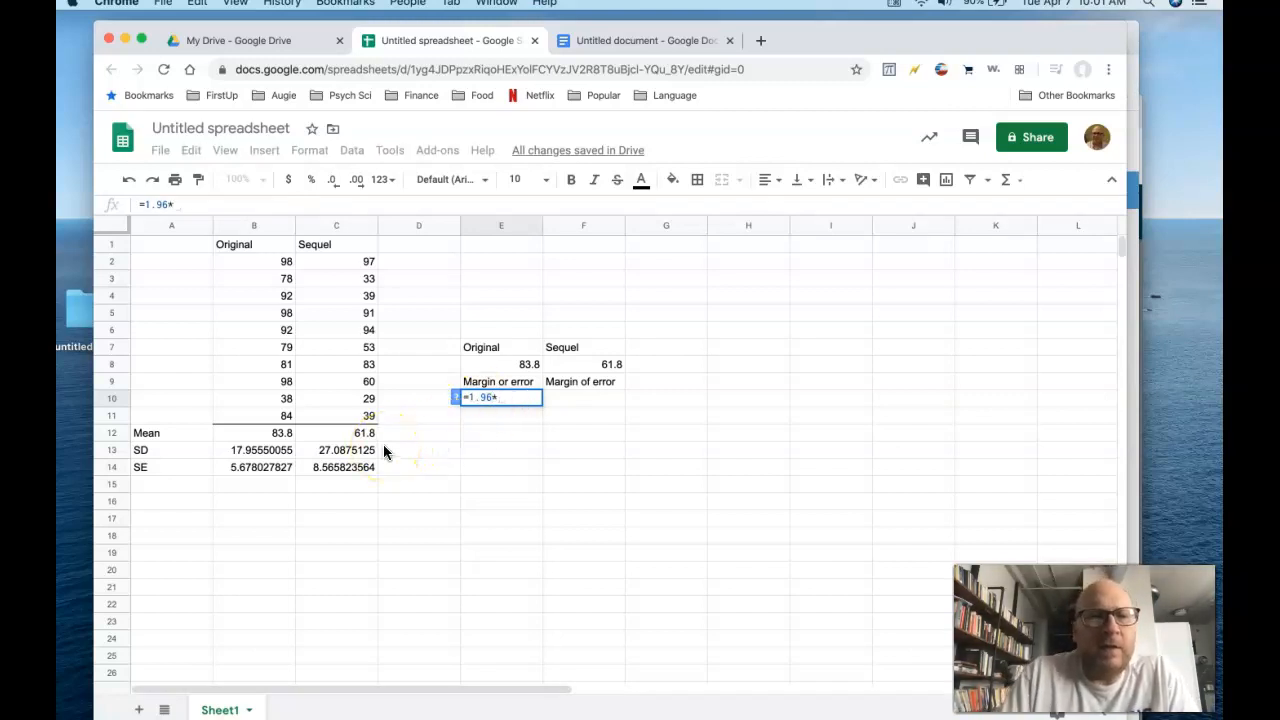
pyautogui.click(240, 467)
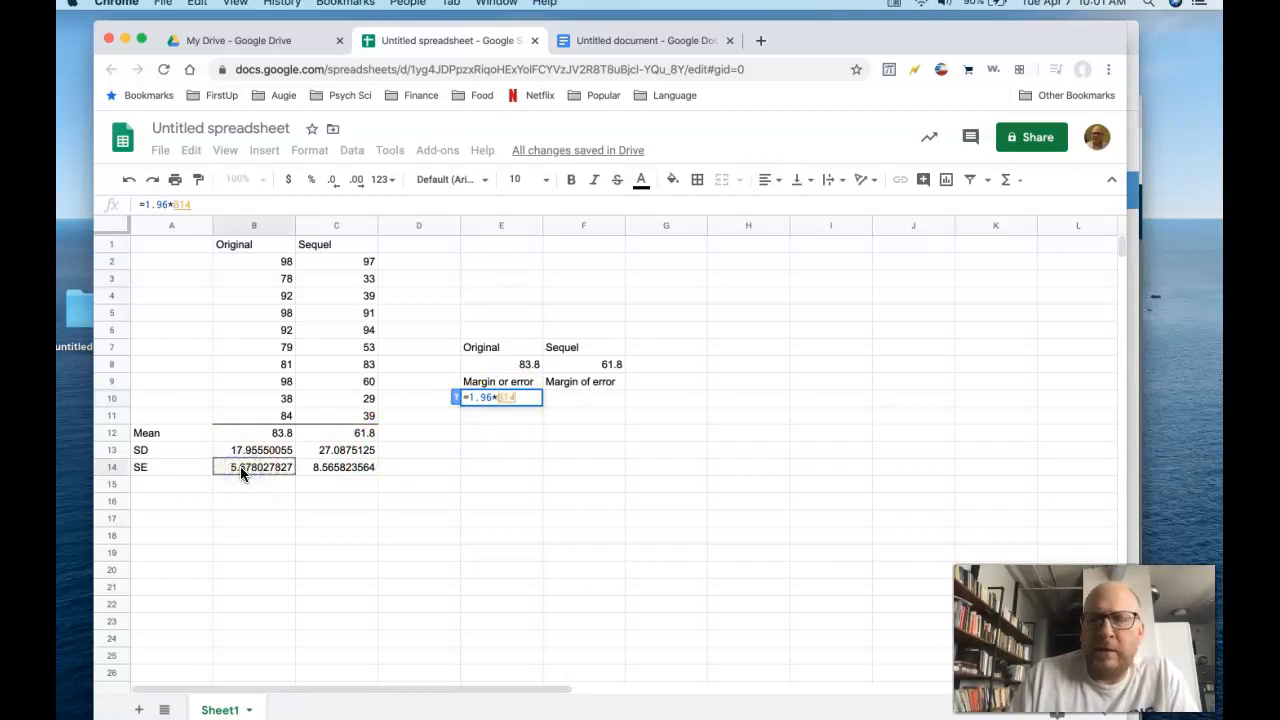
pyautogui.press('Return')
# - Copy the margin of error formula from E10 into F10 for Sequel
pyautogui.click(515, 400)
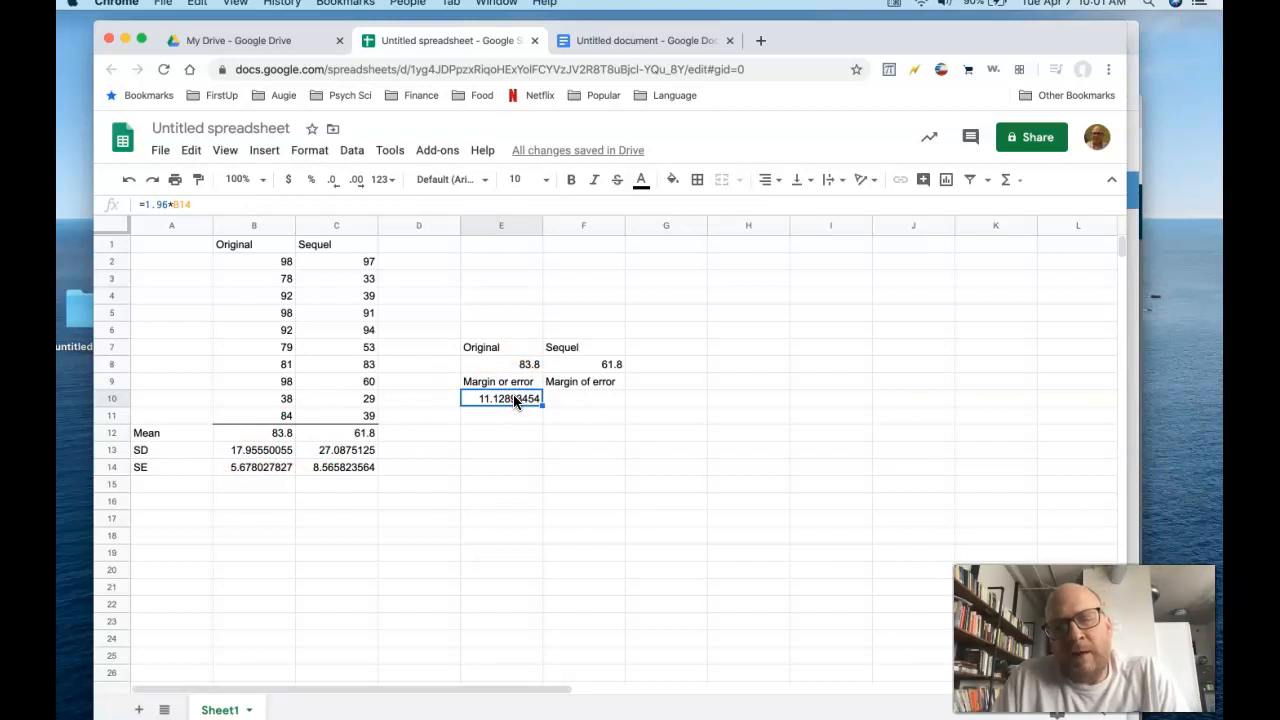
pyautogui.press('super+c')
pyautogui.click(568, 399)
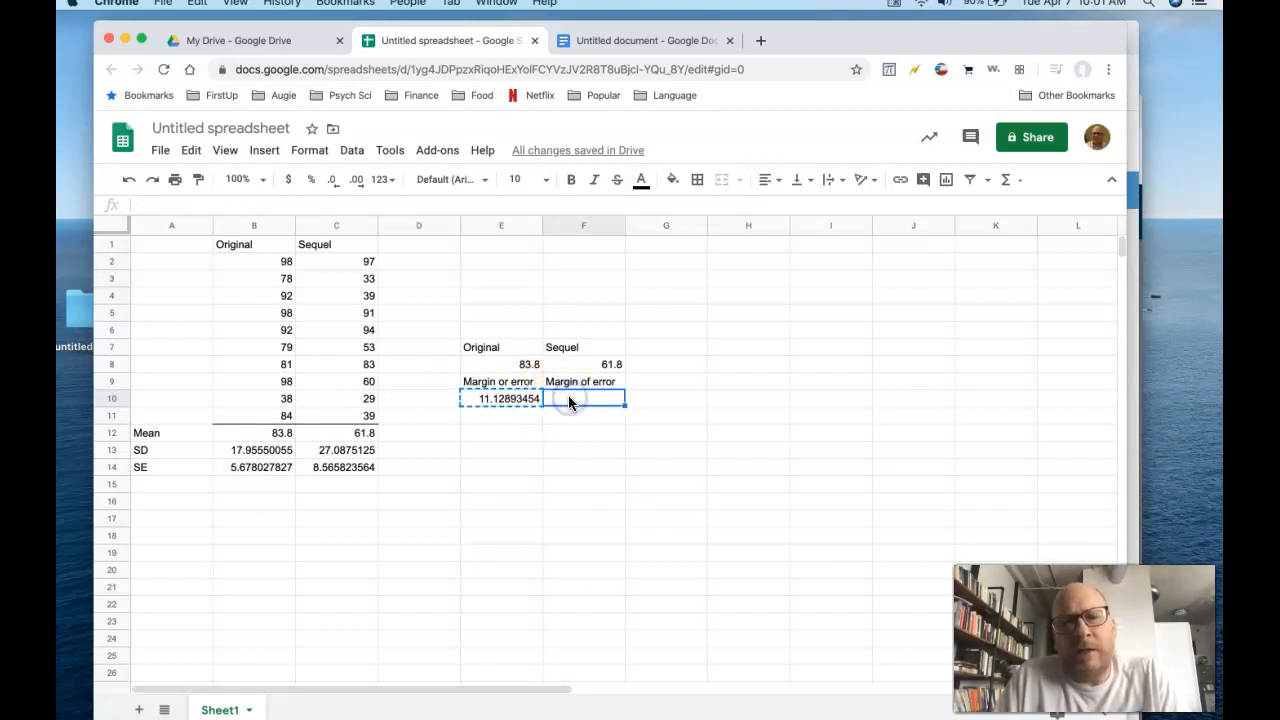
pyautogui.press('super+v')
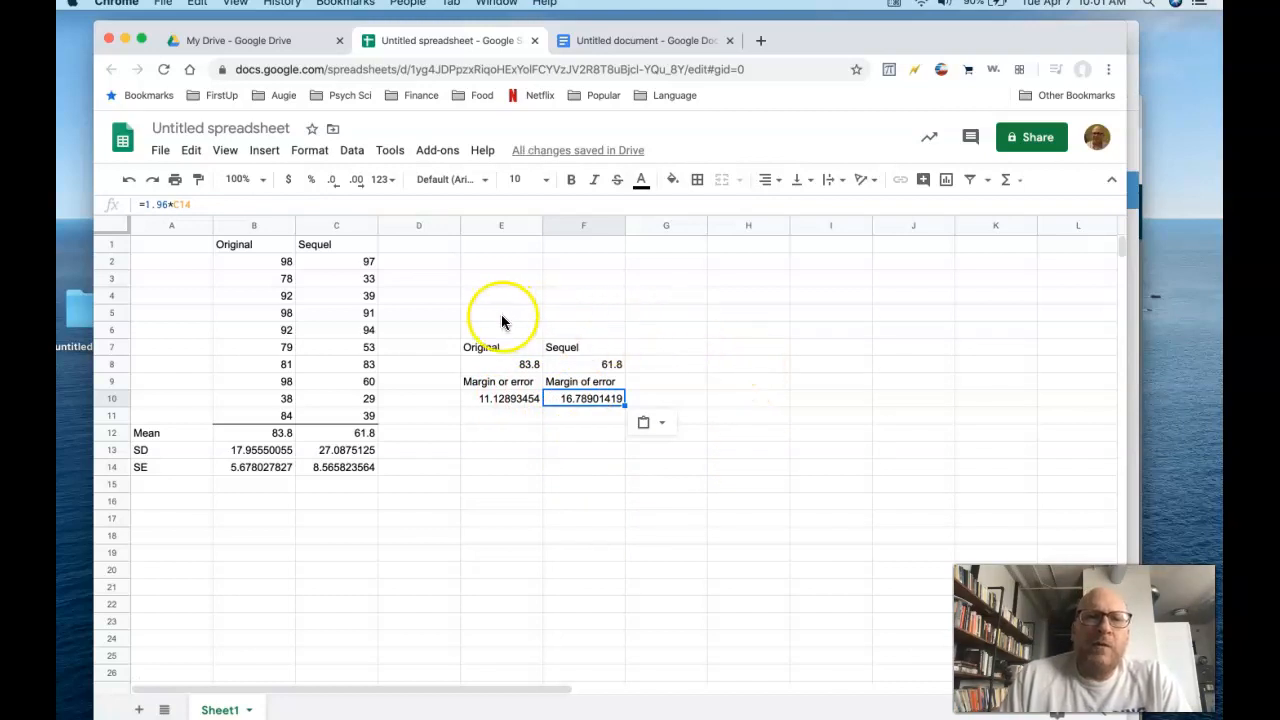
# - Insert a chart from the headings and means in E7:F8
pyautogui.click(517, 350)
pyautogui.moveTo(517, 350); pyautogui.dragTo(578, 368)
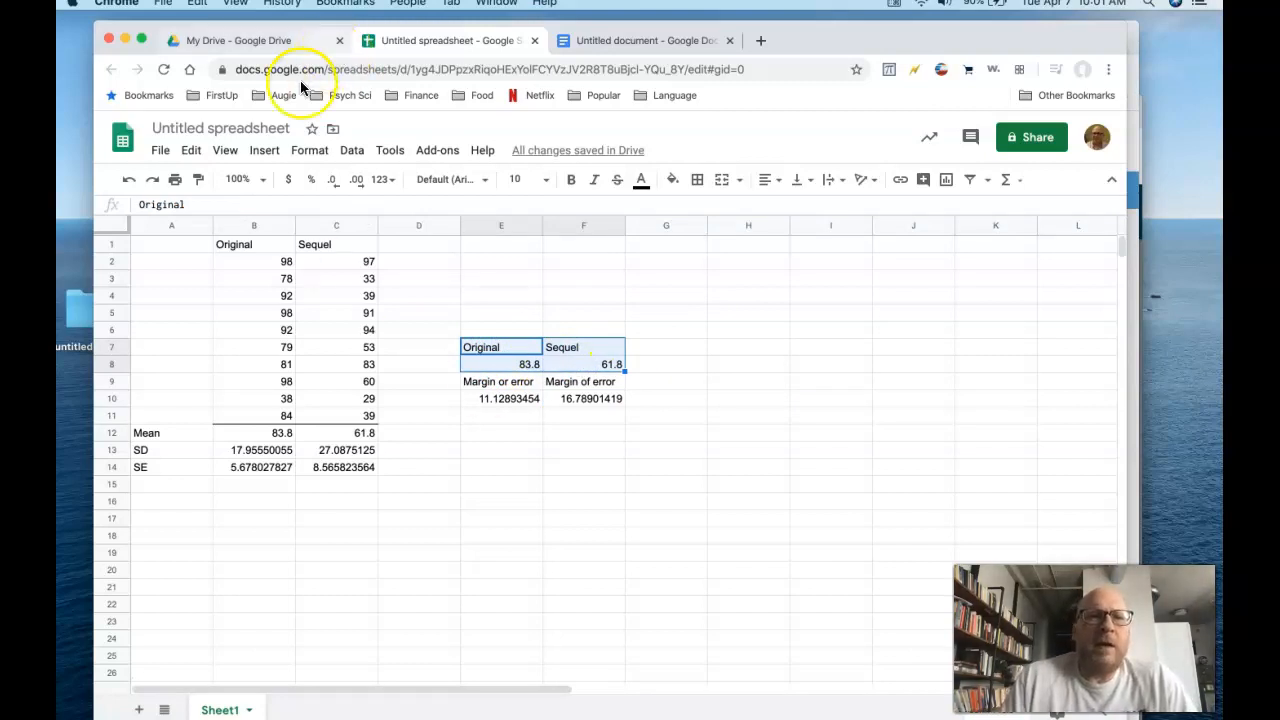
pyautogui.click(264, 150)
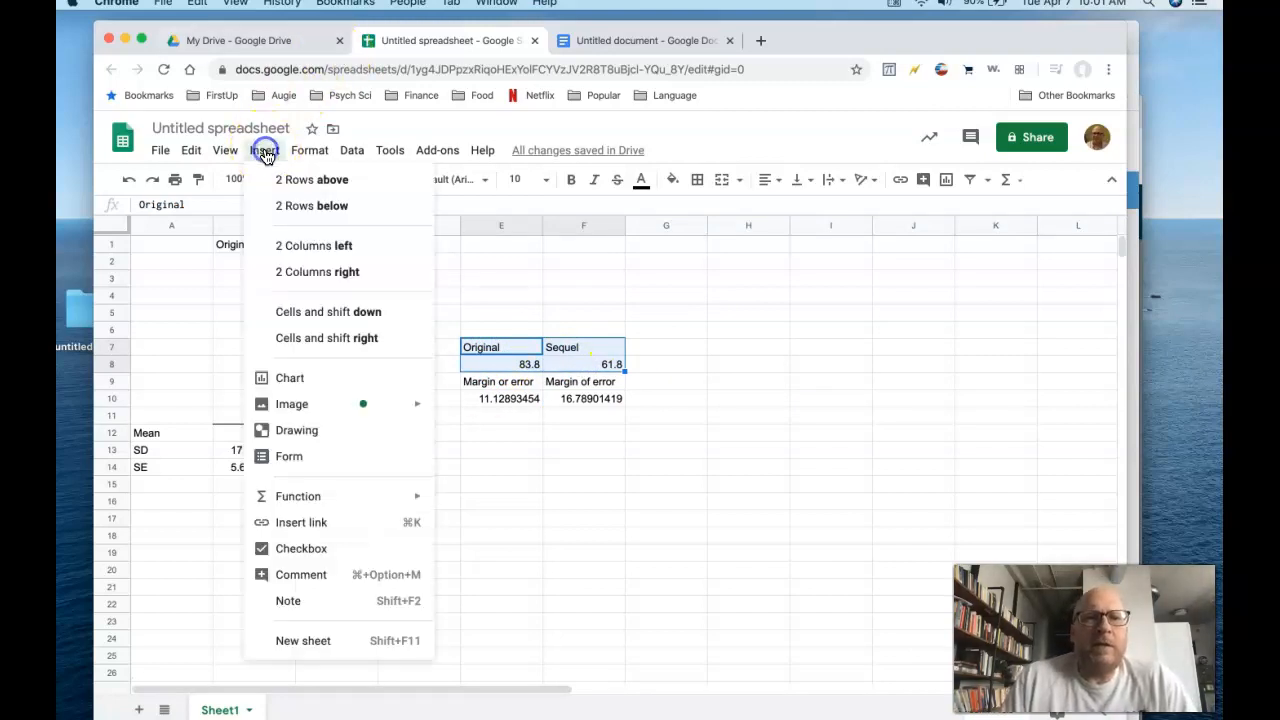
pyautogui.click(292, 379)
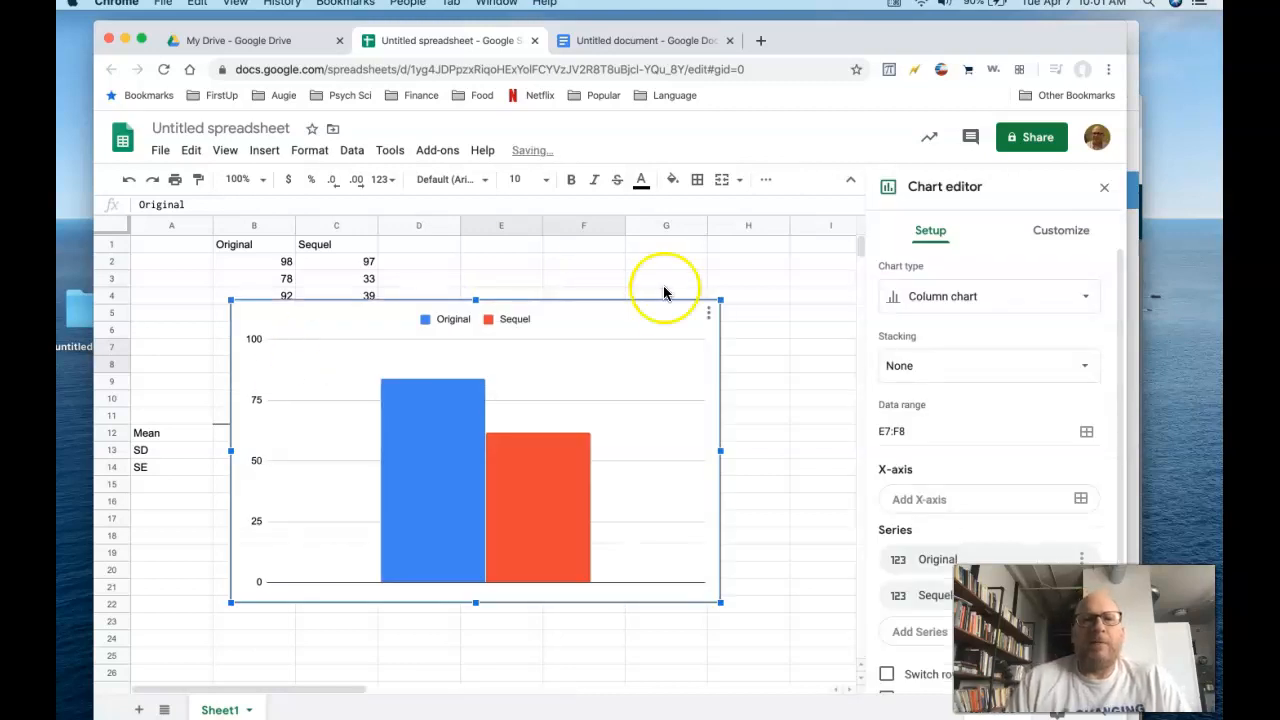
# - Try to move the column chart away from the data, and reopen its chart editor
pyautogui.moveTo(643, 302); pyautogui.dragTo(735, 286)
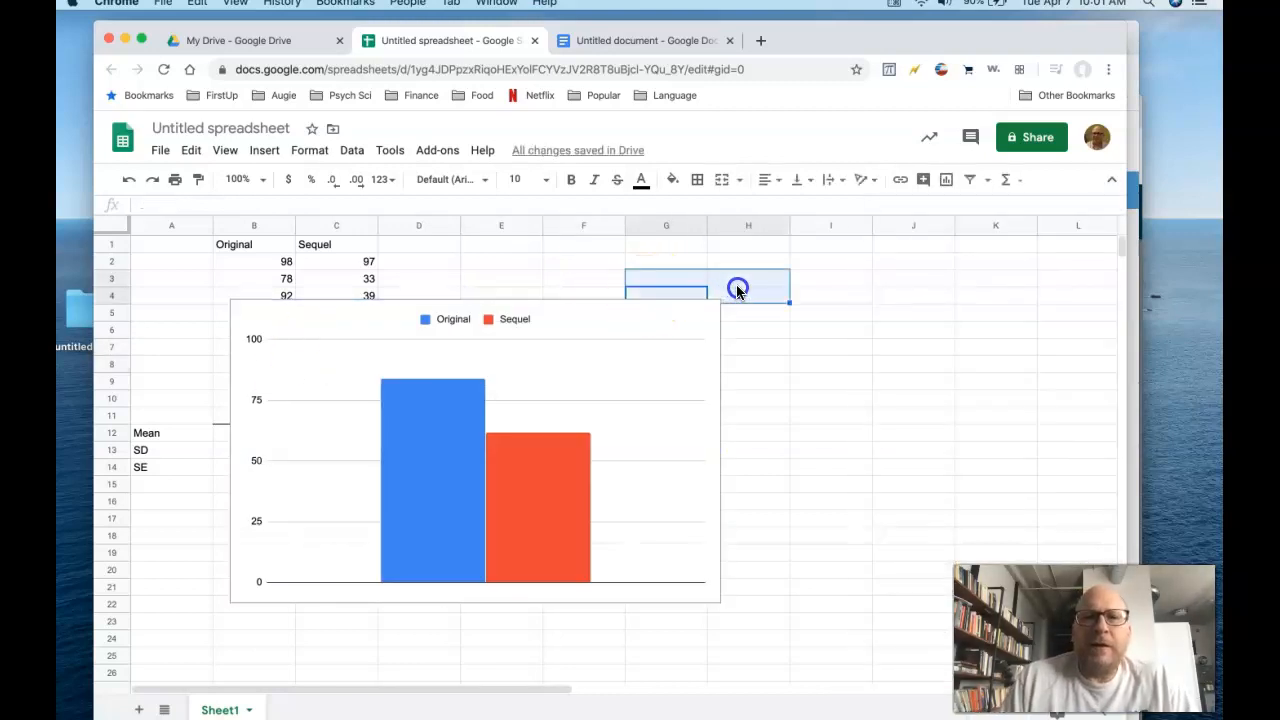
pyautogui.click(676, 360)
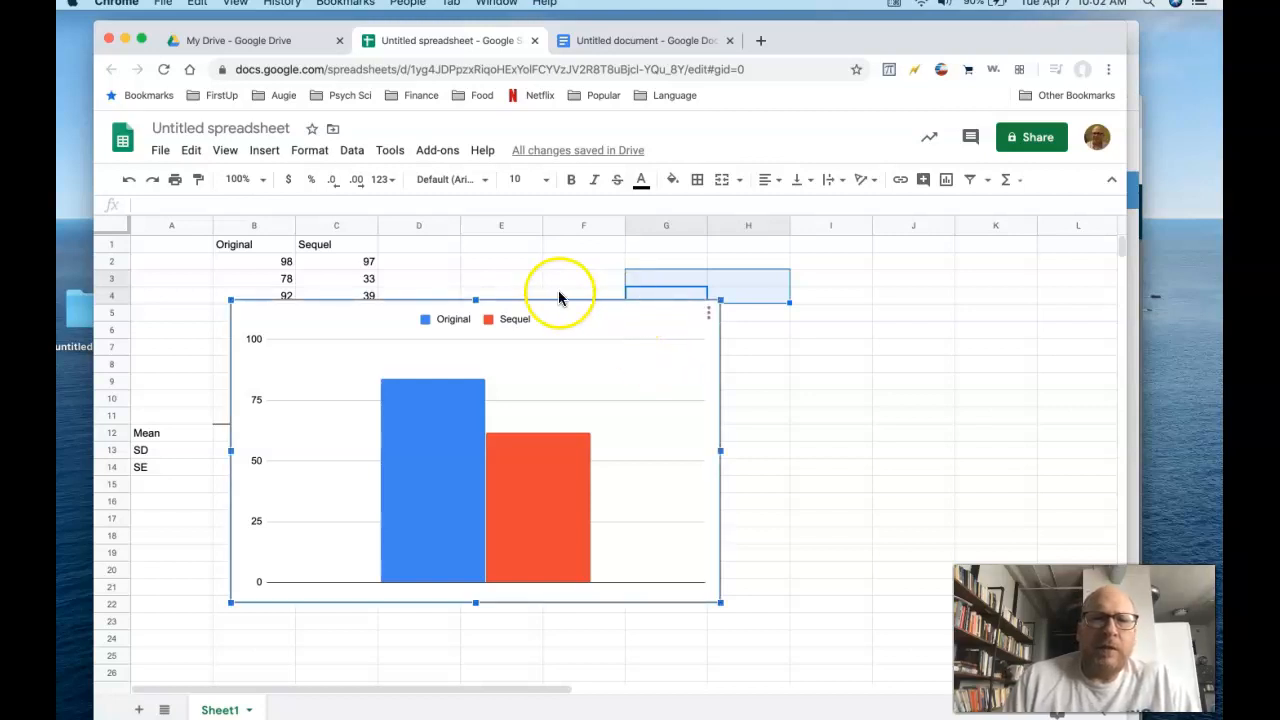
pyautogui.click(572, 362)
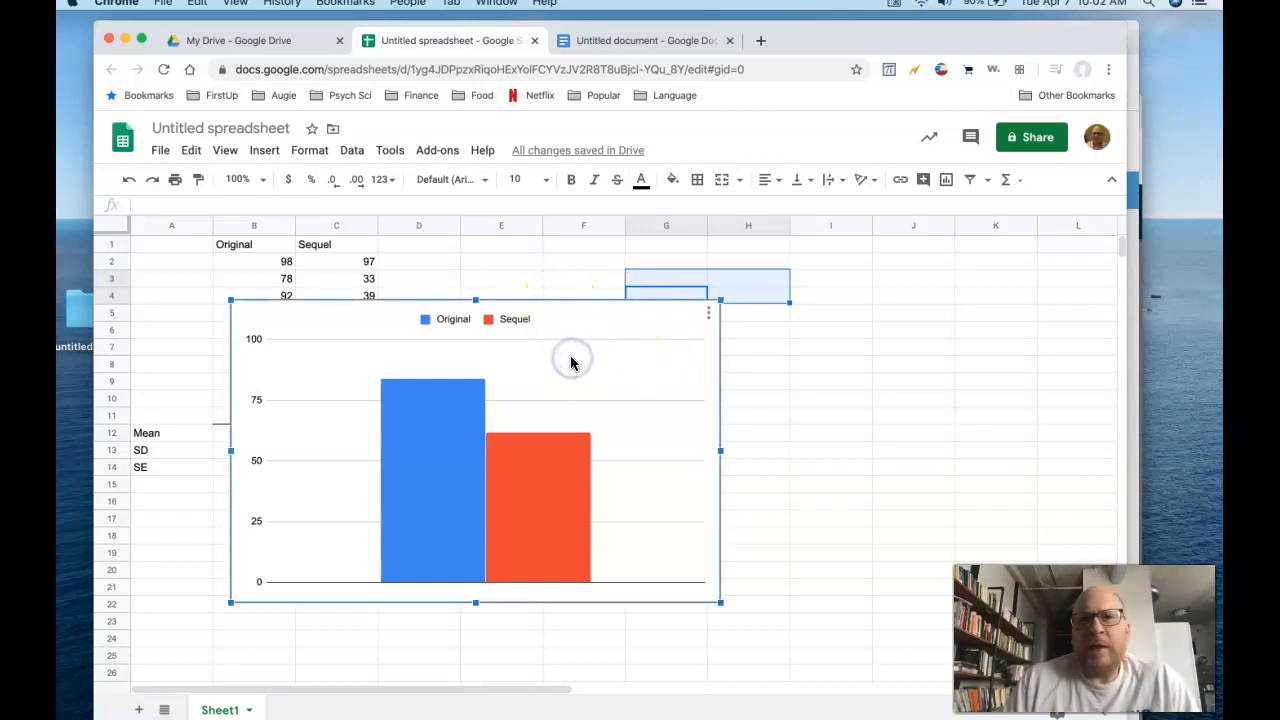
pyautogui.click(573, 315)
pyautogui.doubleClick(573, 315)
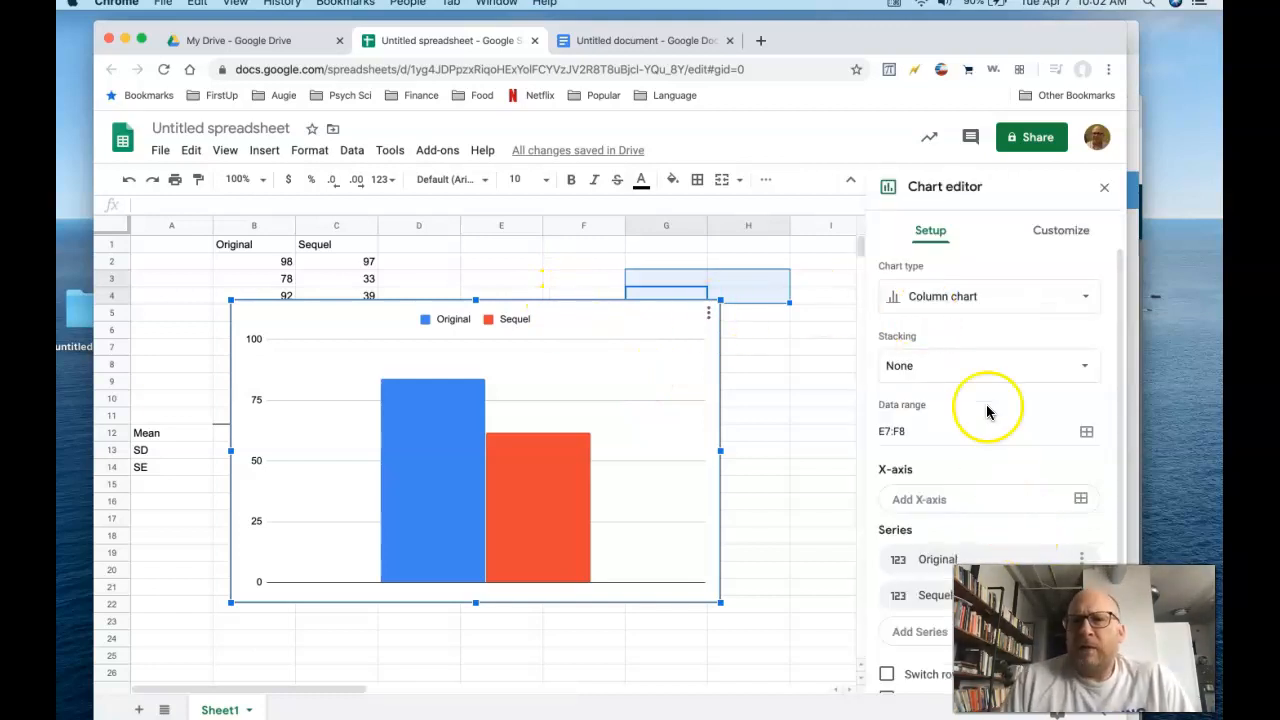
# - Look through the chart's setup options, including stacking, data range, X-axis and series
pyautogui.scroll(-1, 980, 334)
pyautogui.scroll(1, 983, 334)
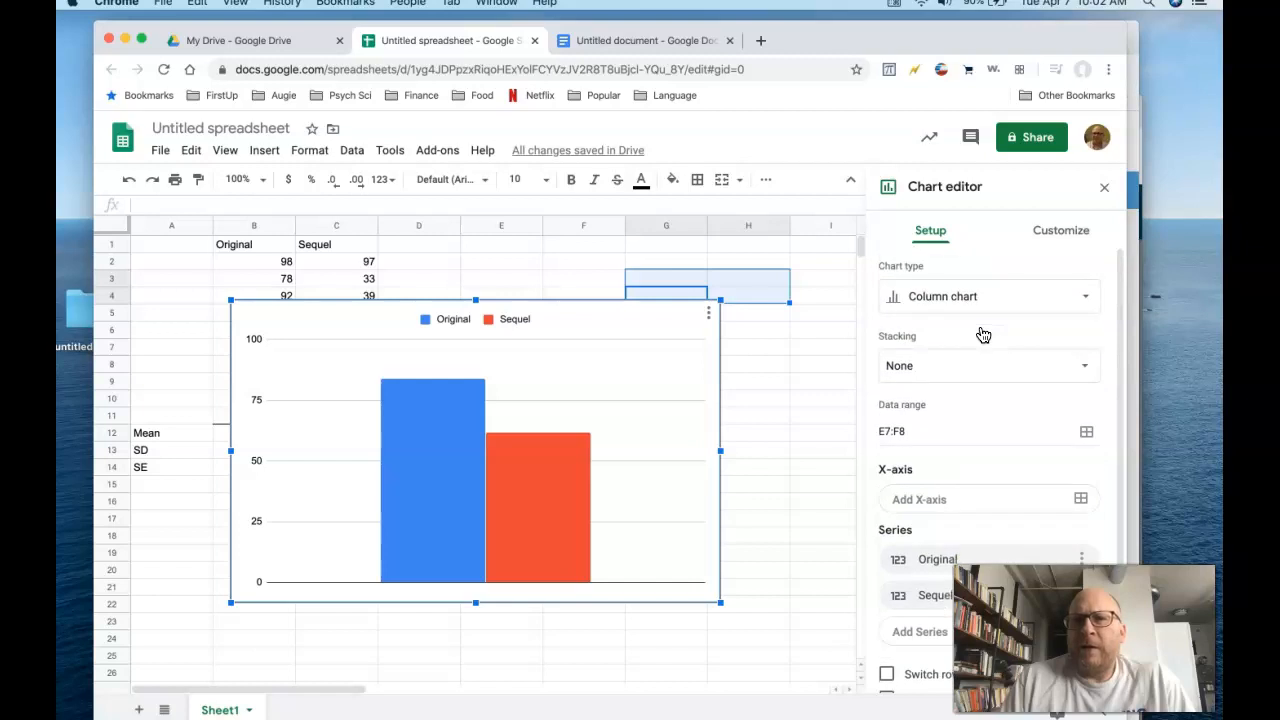
pyautogui.scroll(-1, 983, 334)
pyautogui.scroll(1, 983, 334)
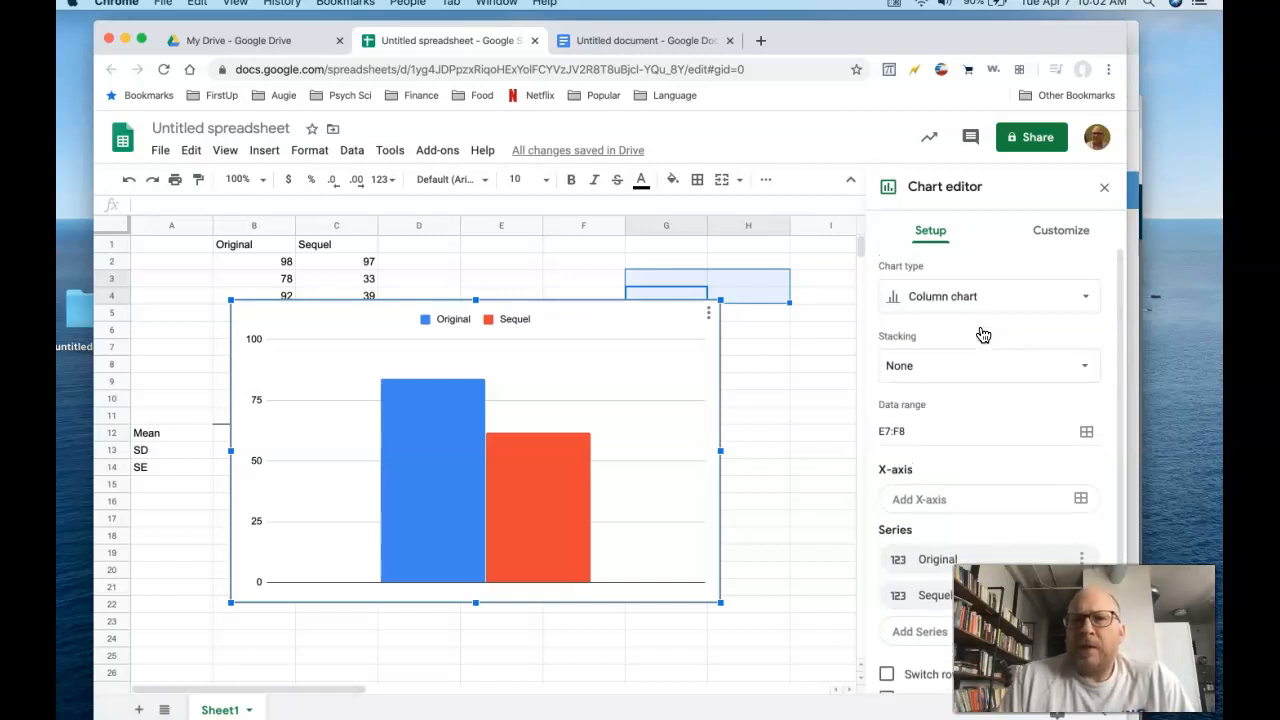
pyautogui.scroll(-1, 983, 334)
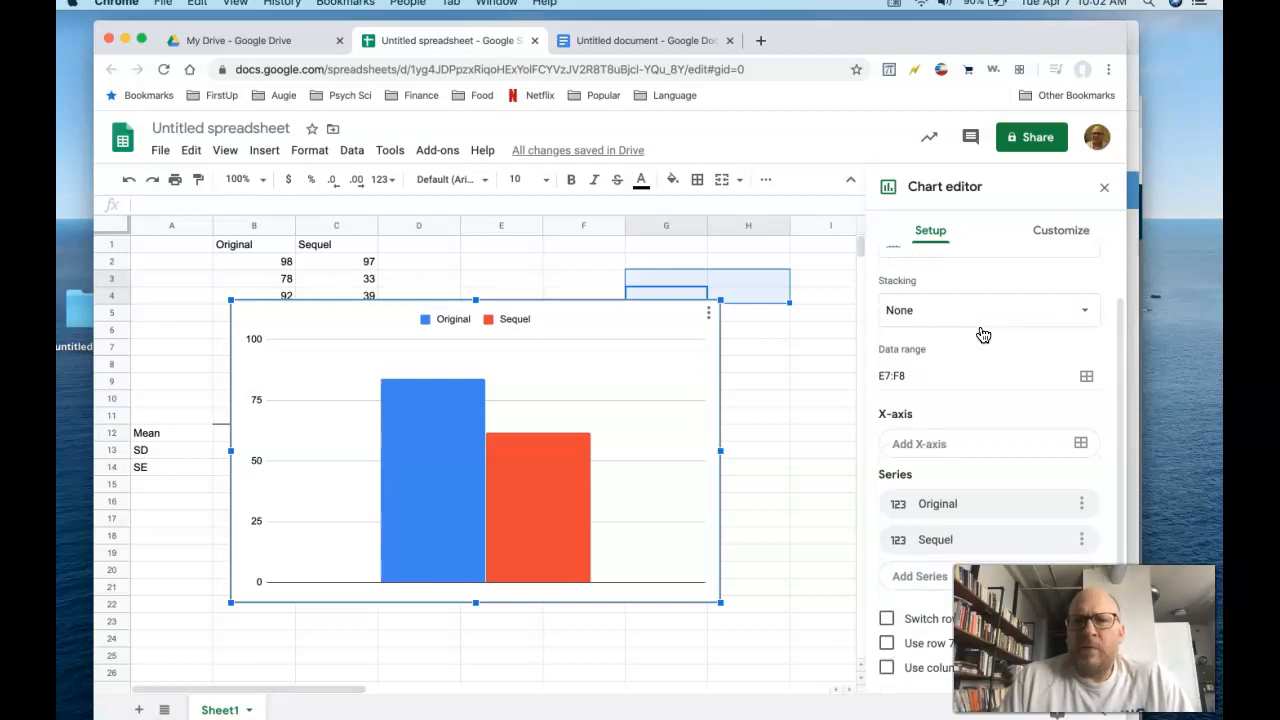
pyautogui.click(908, 402)
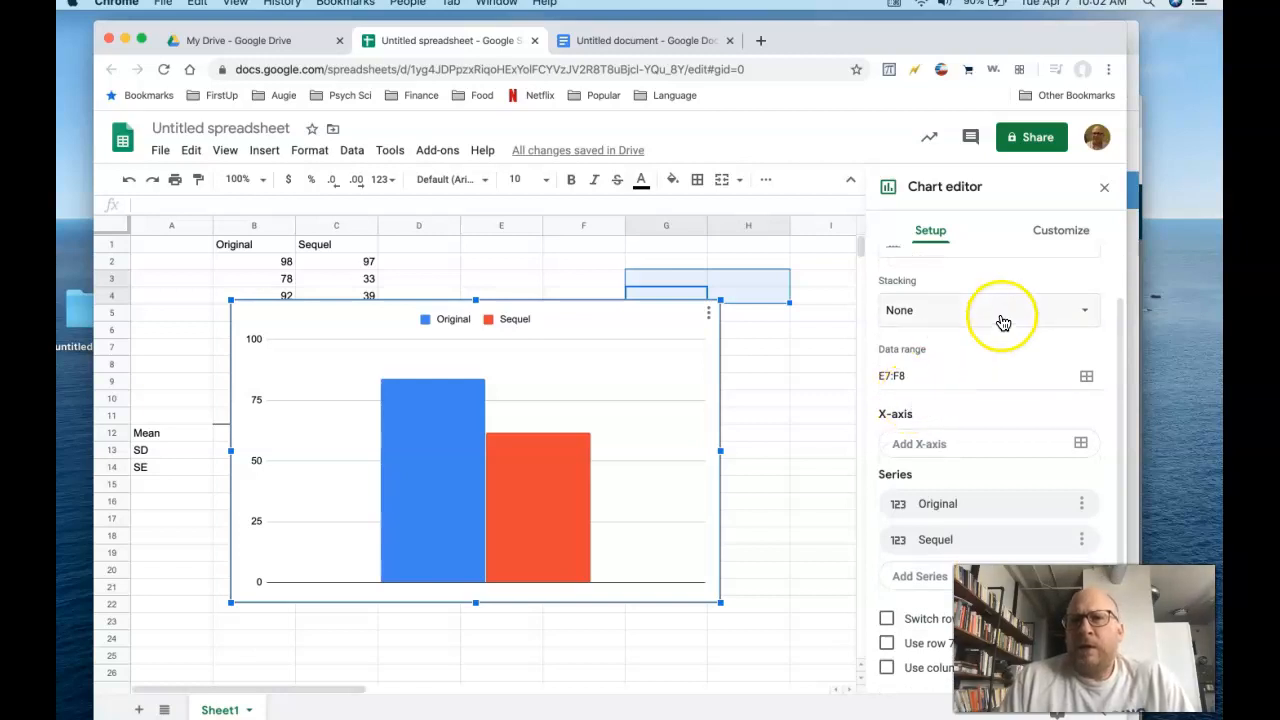
# - Set the chart title to "Figure 1: Mean and 95% c.i.i ratings for originals and sequels"
pyautogui.click(1062, 231)
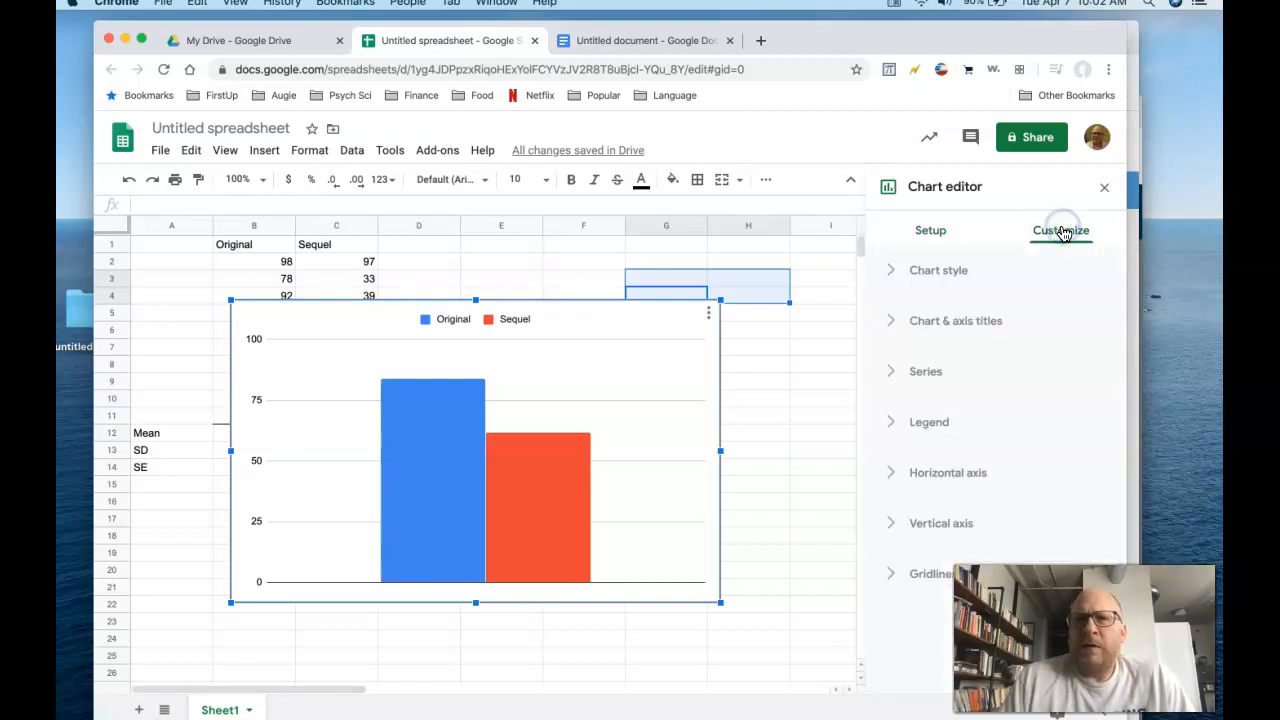
pyautogui.click(964, 329)
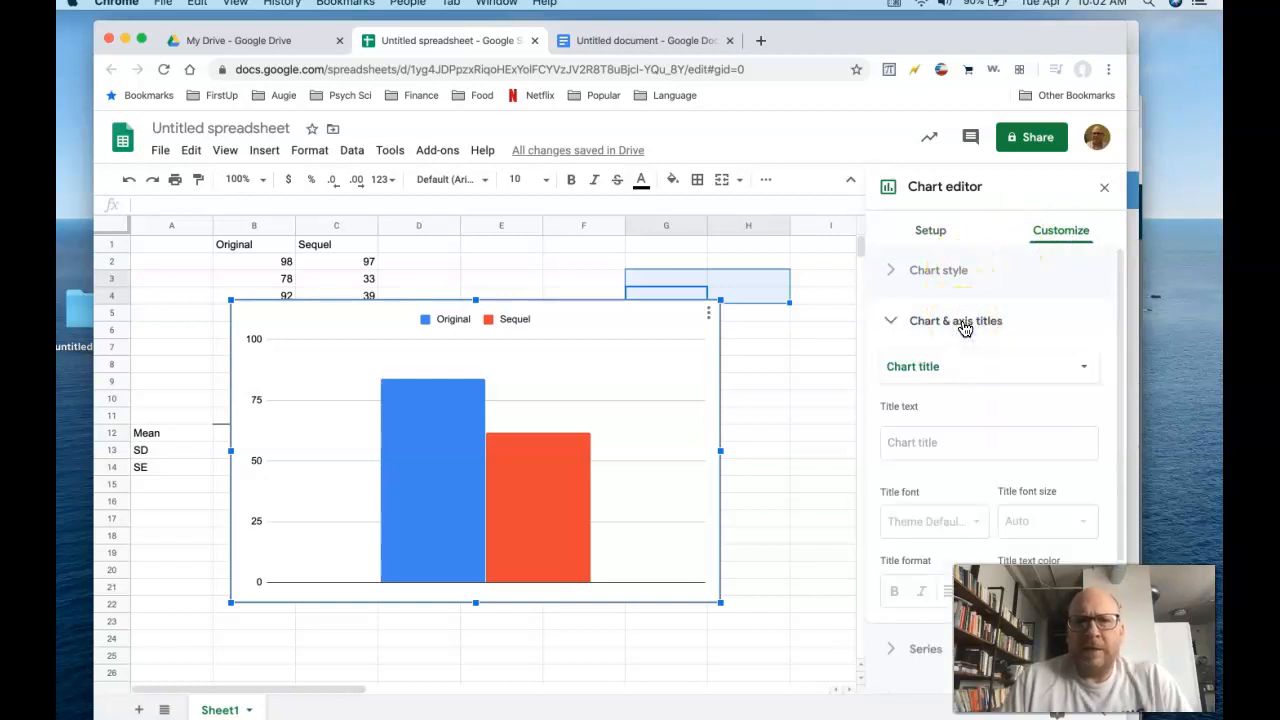
pyautogui.scroll(-1, 960, 375)
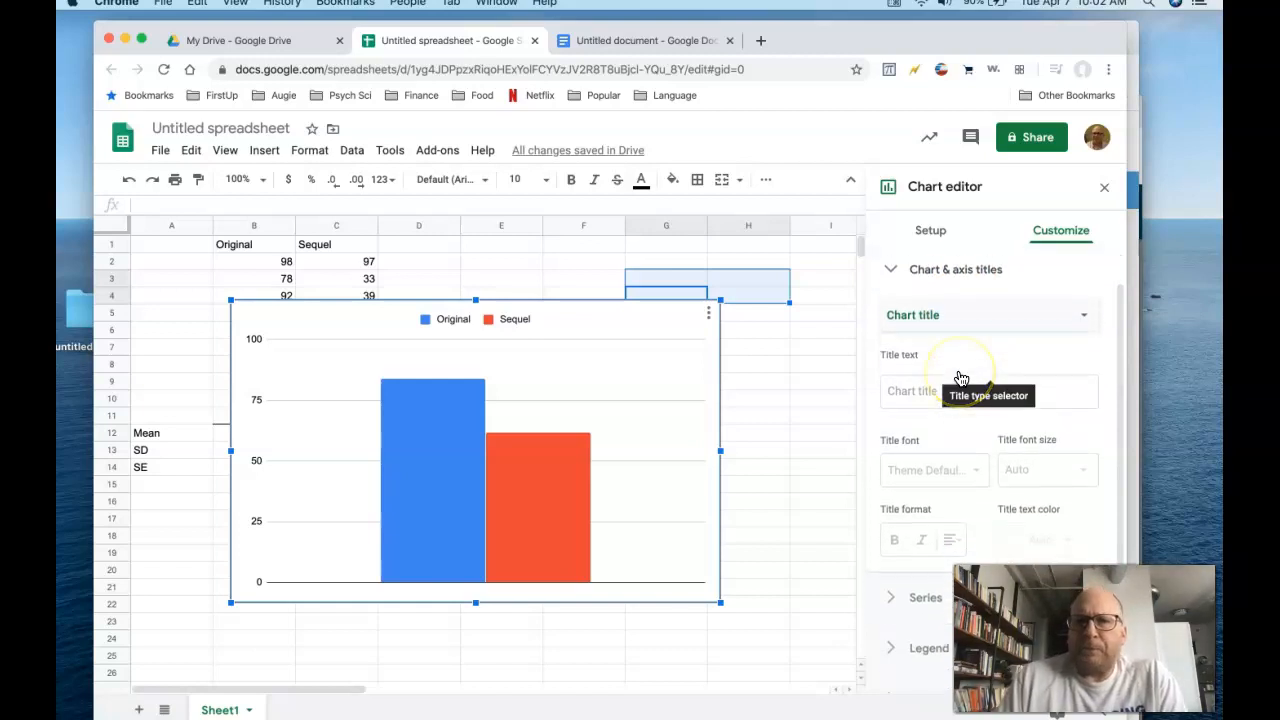
pyautogui.click(951, 305)
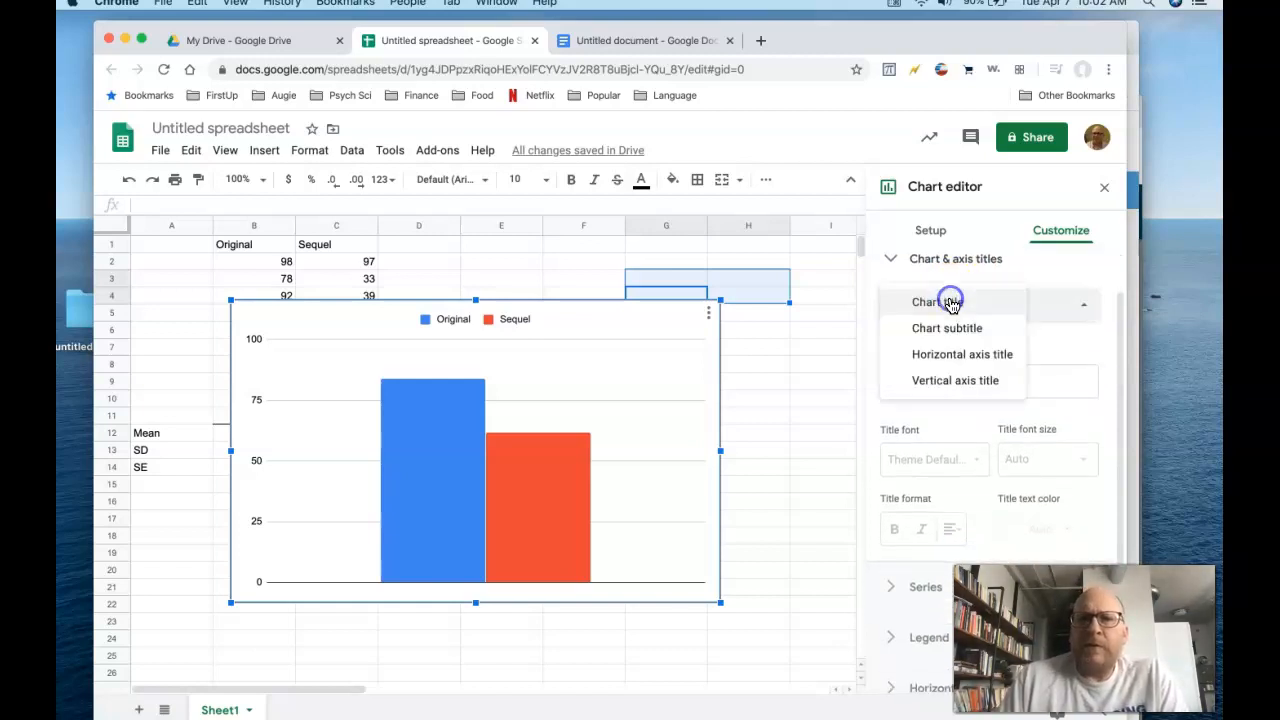
pyautogui.click(950, 304)
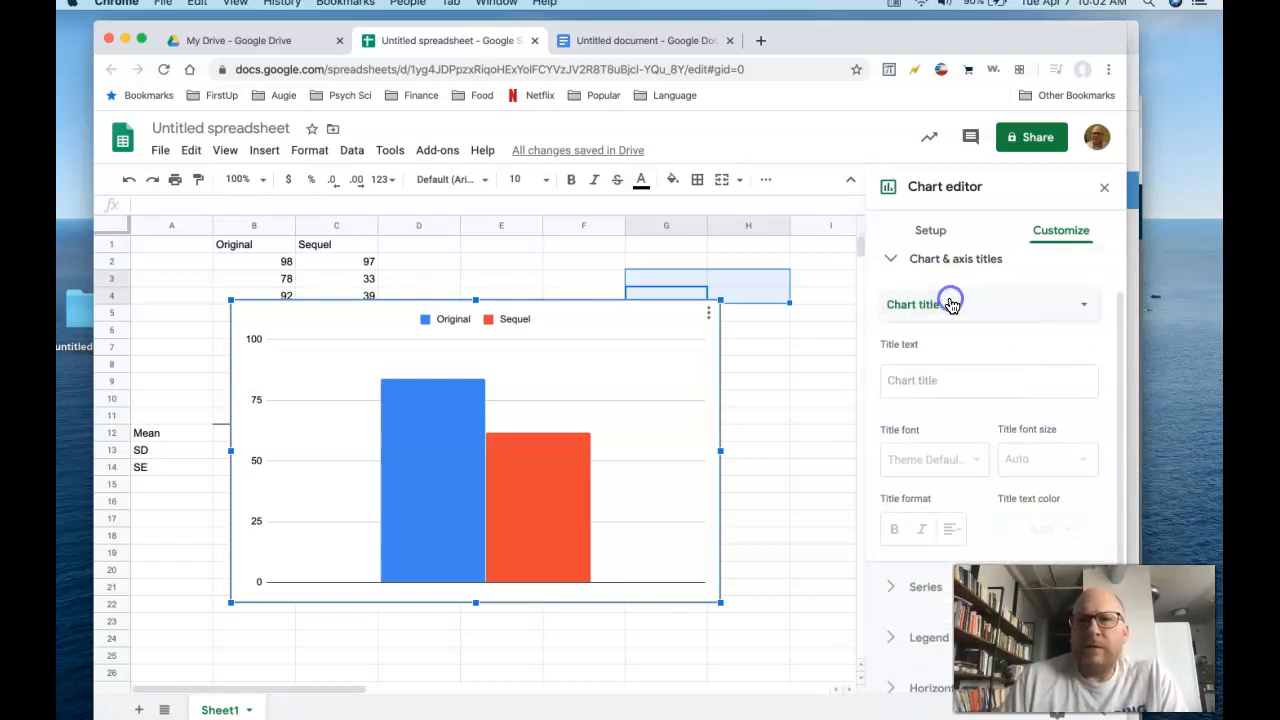
pyautogui.click(935, 378)
pyautogui.write('Figure 1: M')
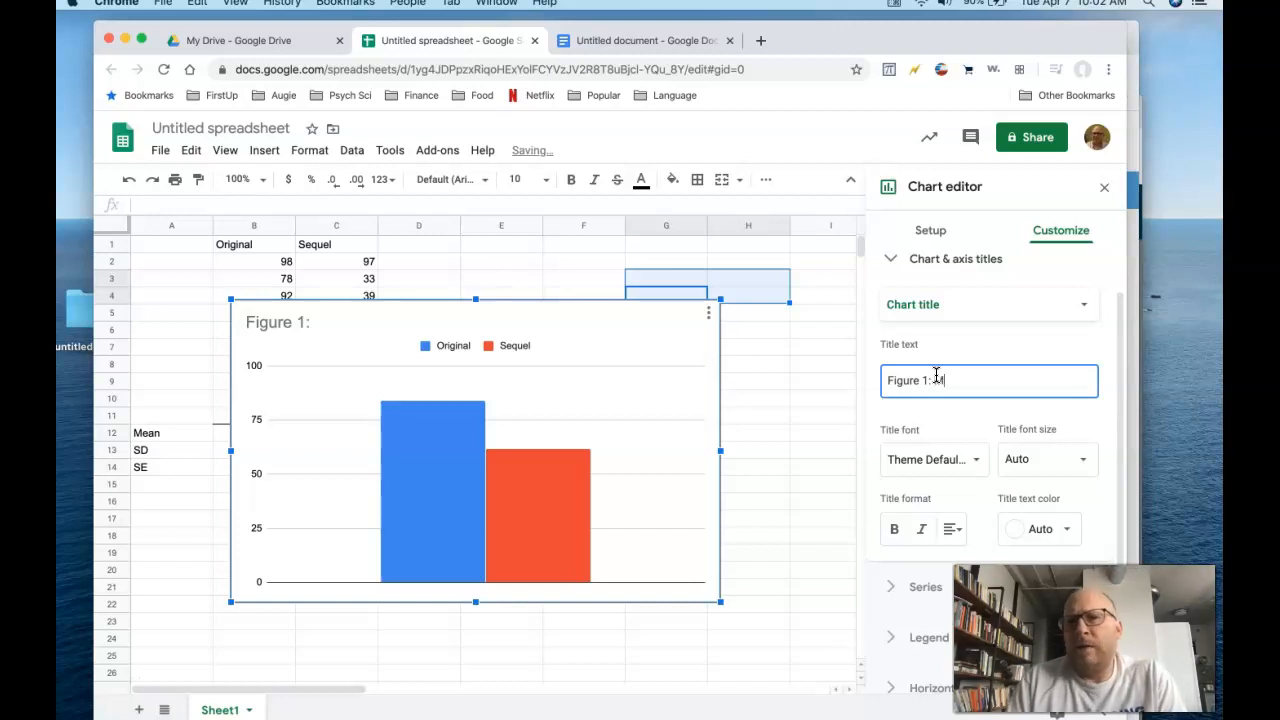
pyautogui.write('an ')
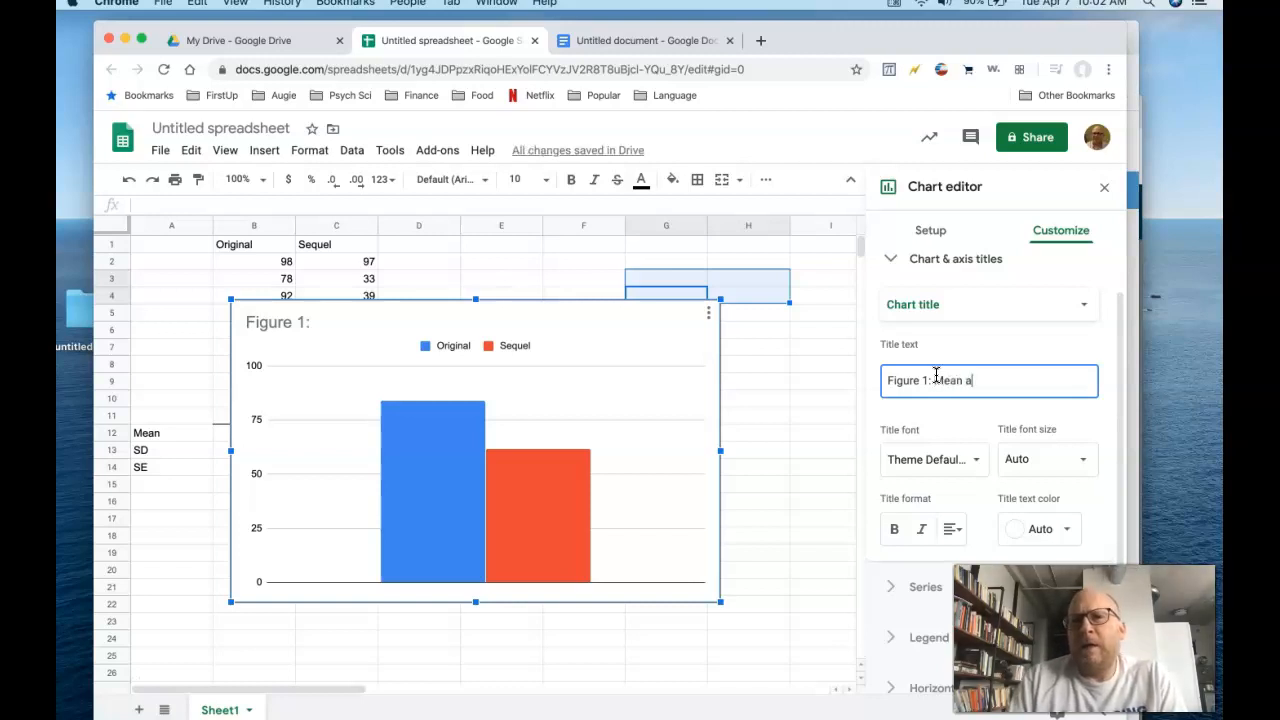
pyautogui.write('and 9')
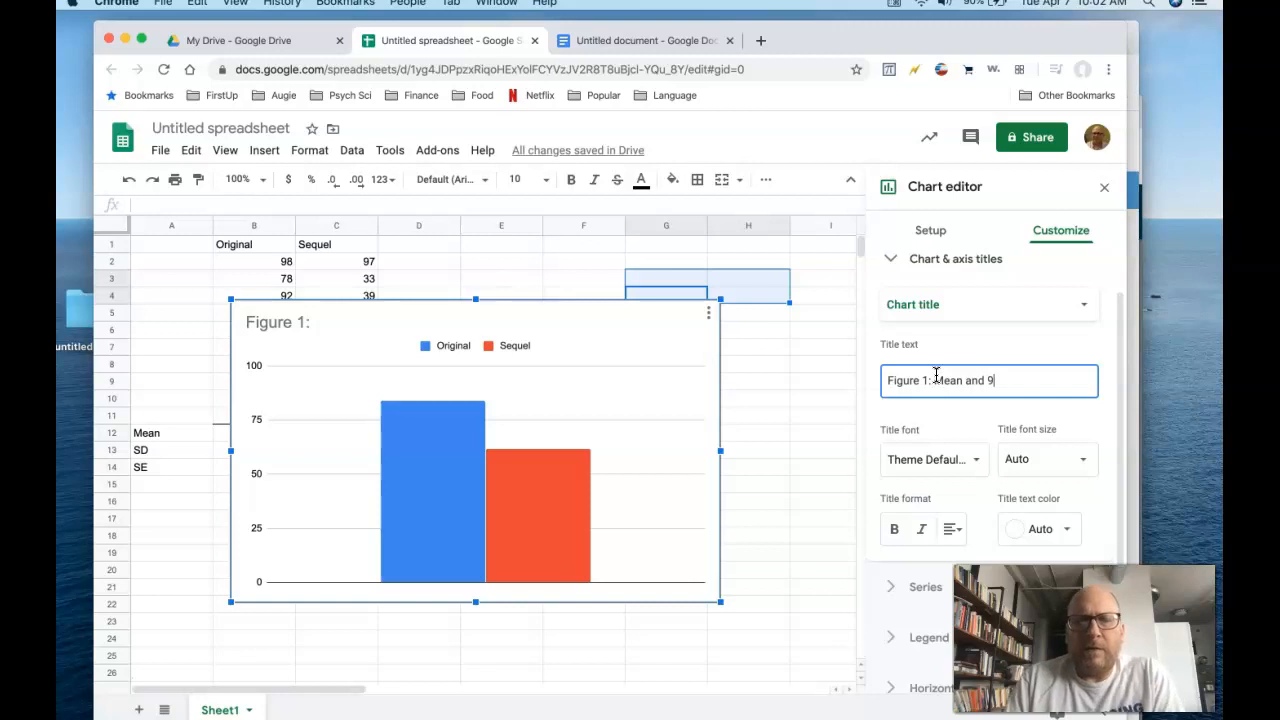
pyautogui.write('5% c.i')
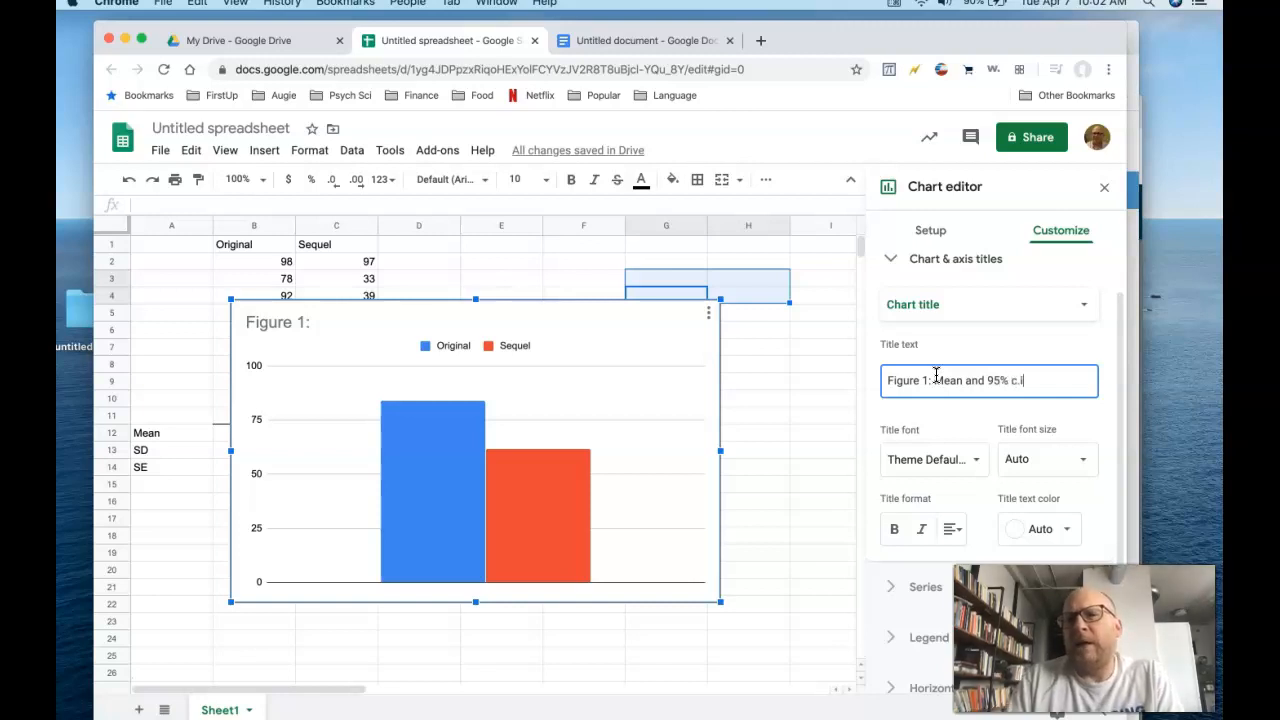
pyautogui.write('.i ')
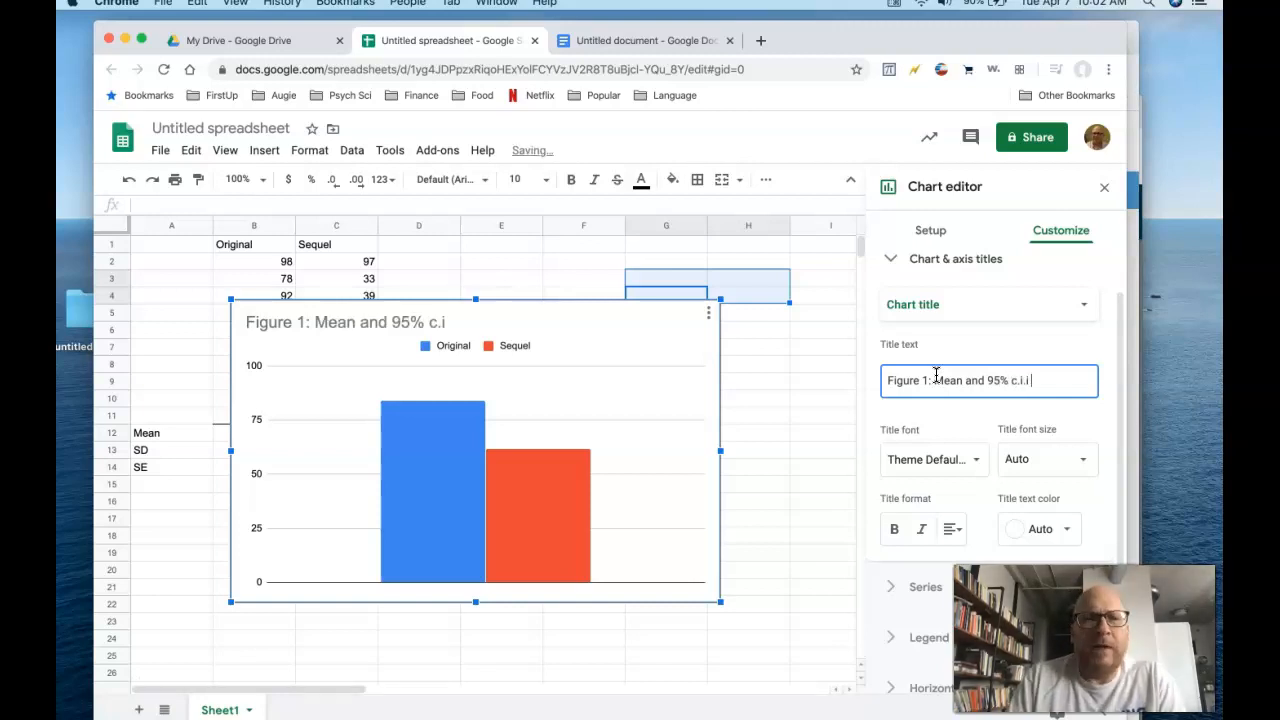
pyautogui.write('ratings for o')
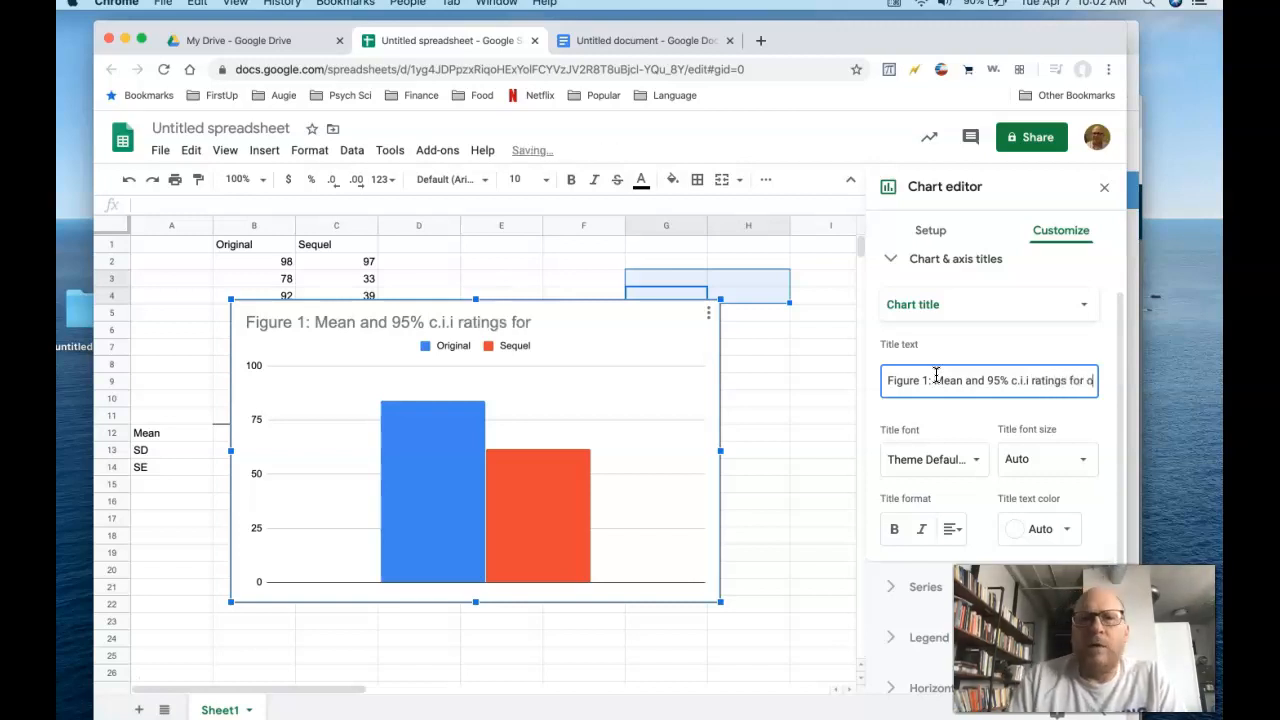
pyautogui.write('riginals and sequels')
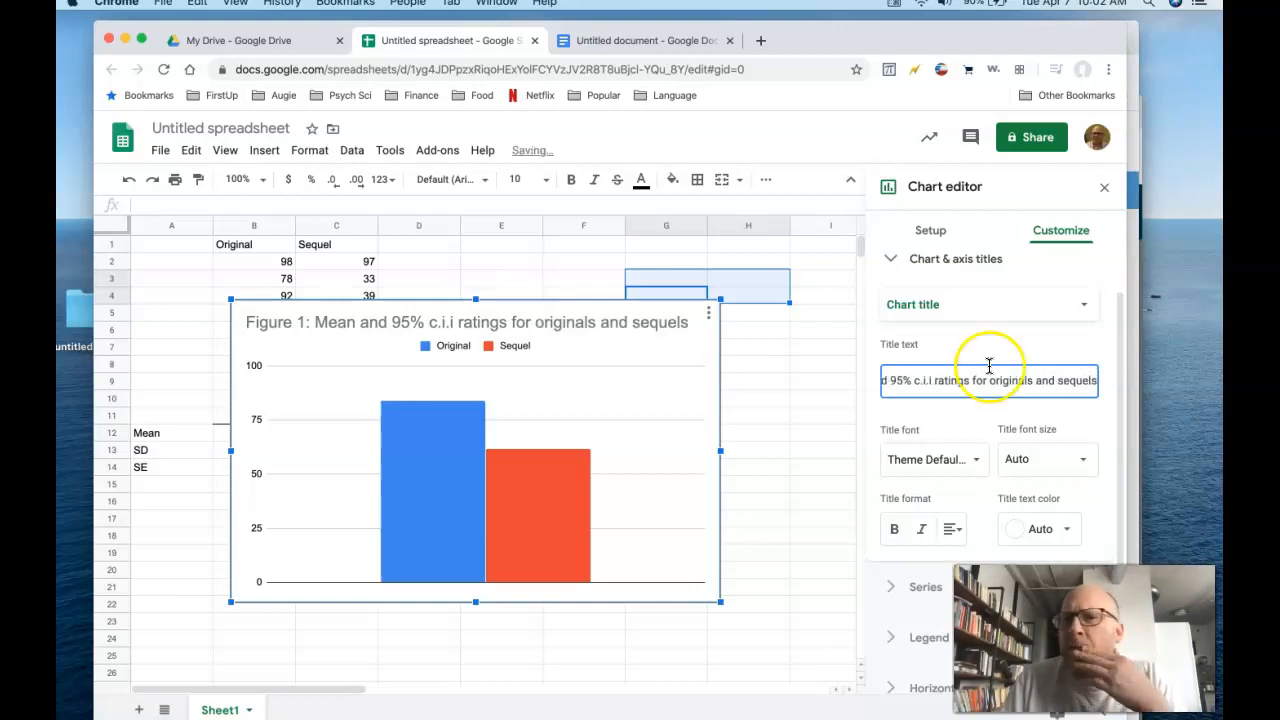
# - Set the chart's legend position to Bottom
pyautogui.scroll(-1, 965, 425)
pyautogui.scroll(-2, 965, 425)
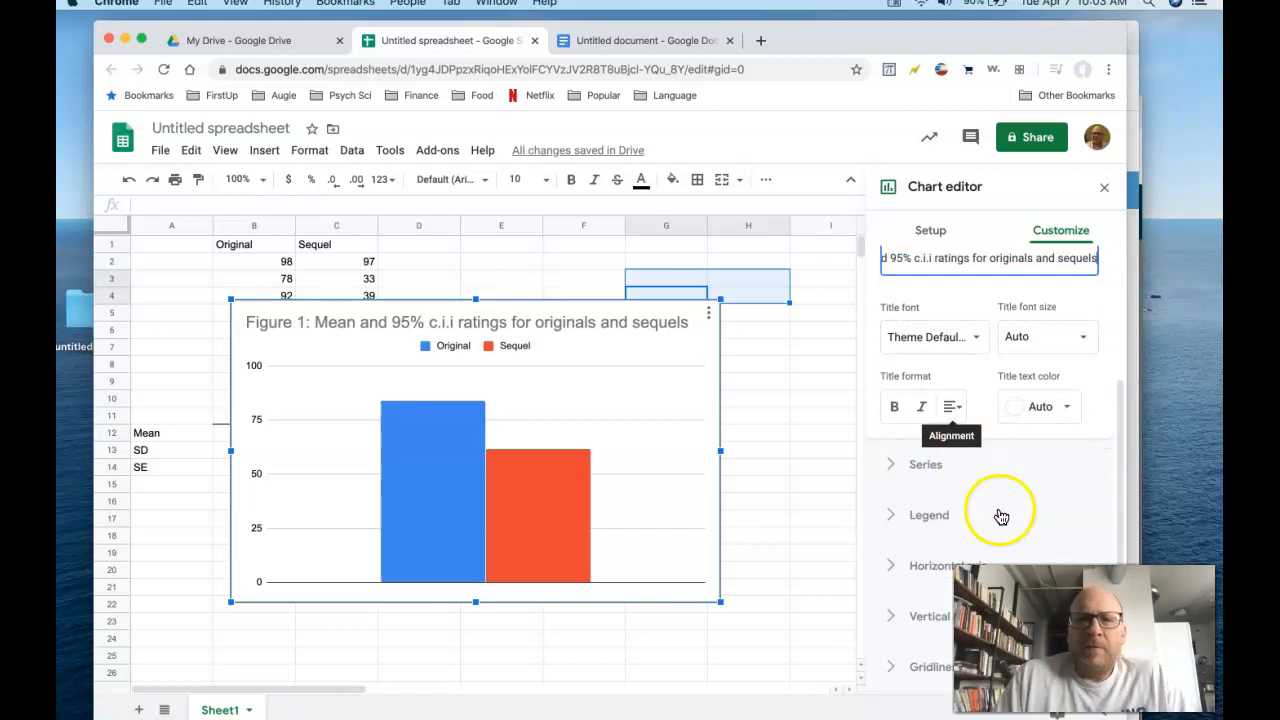
pyautogui.click(937, 516)
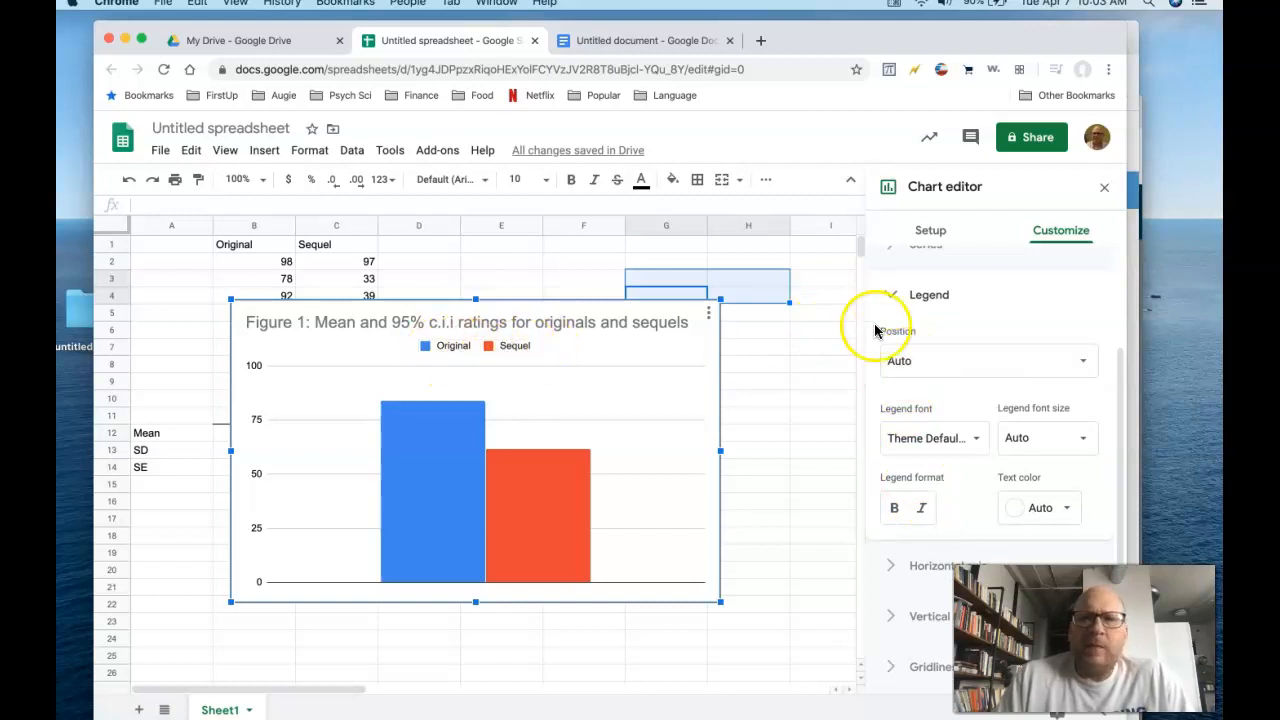
pyautogui.click(932, 360)
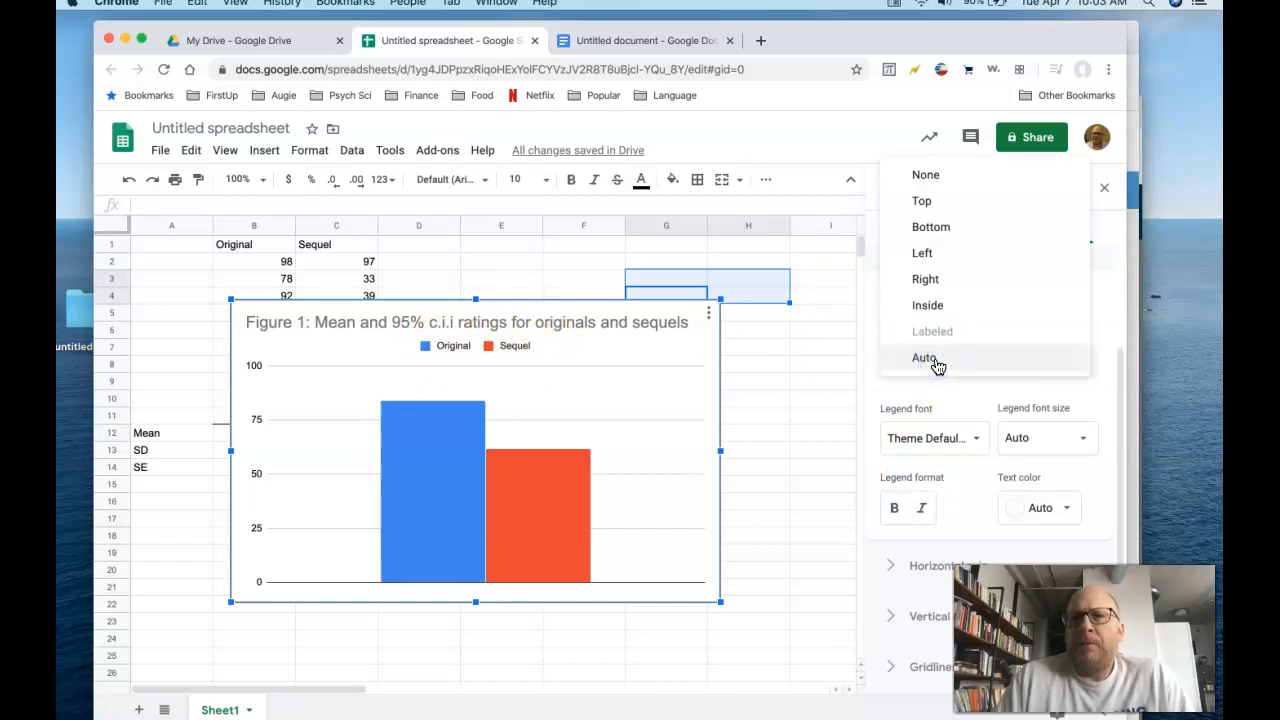
pyautogui.click(935, 227)
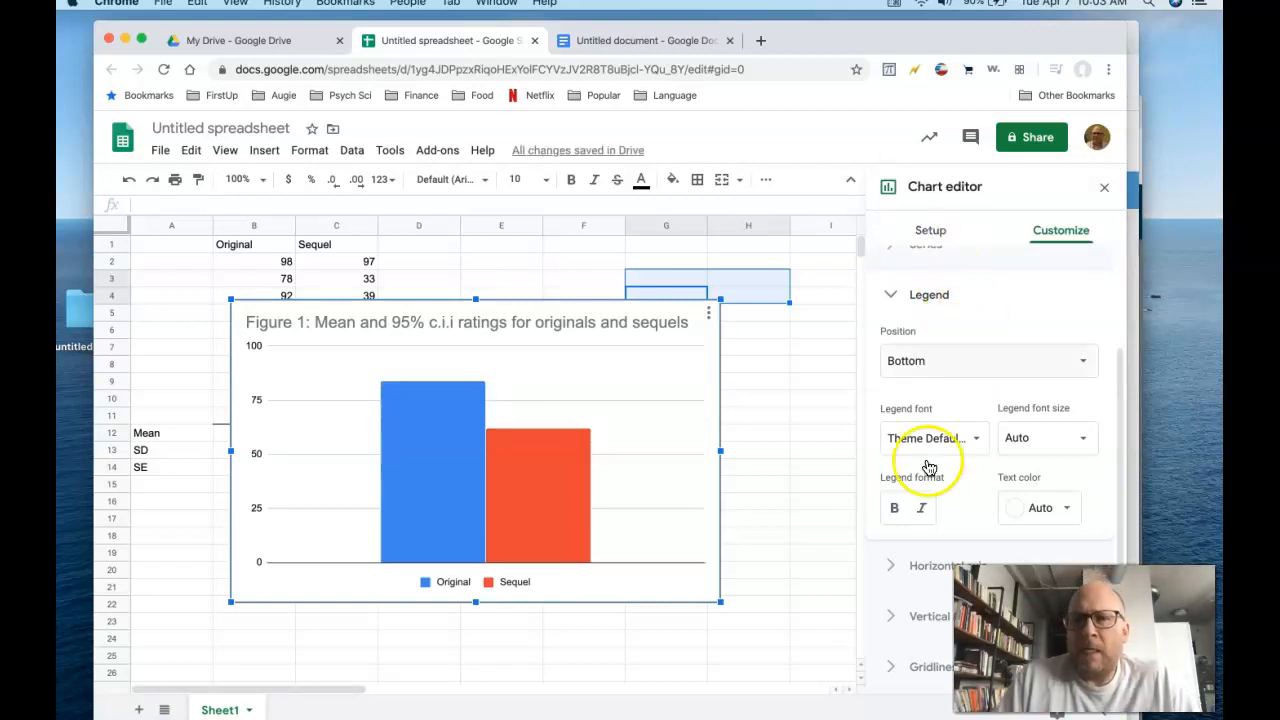
# - Look through the chart's horizontal axis and vertical axis formatting options, including label font, minimum, maximum and scale factor
pyautogui.click(920, 569)
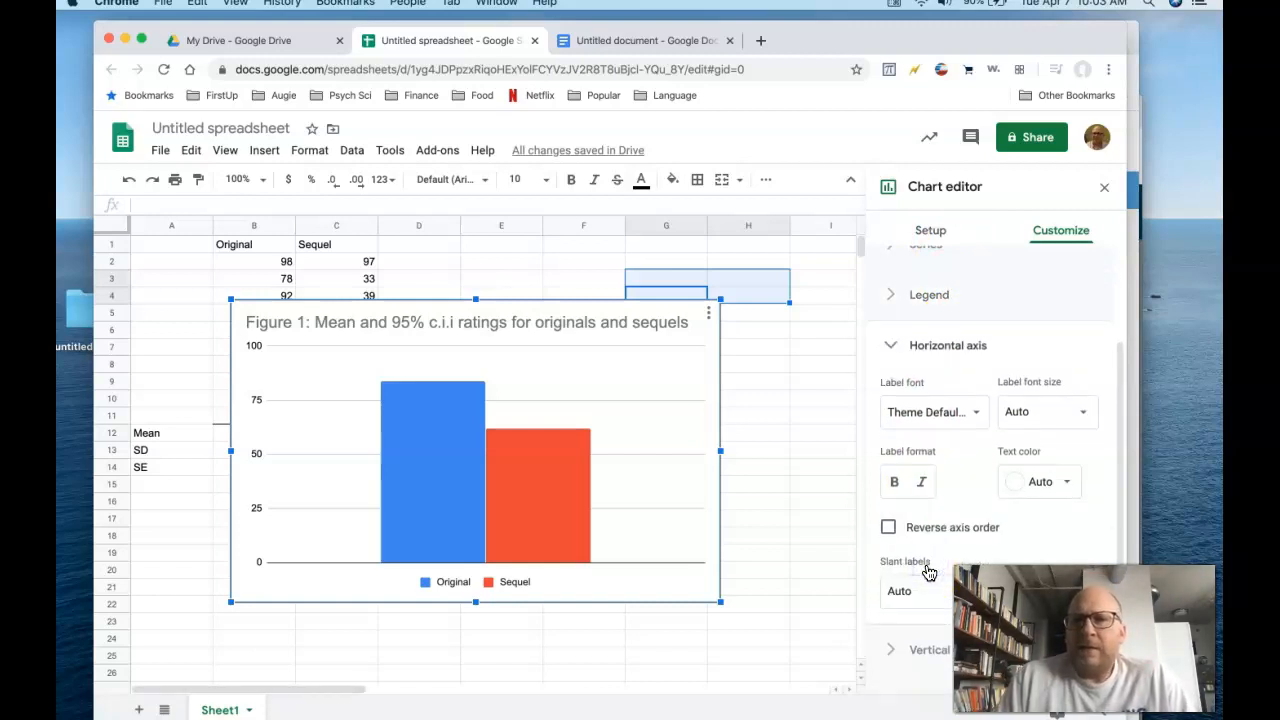
pyautogui.scroll(-1, 950, 520)
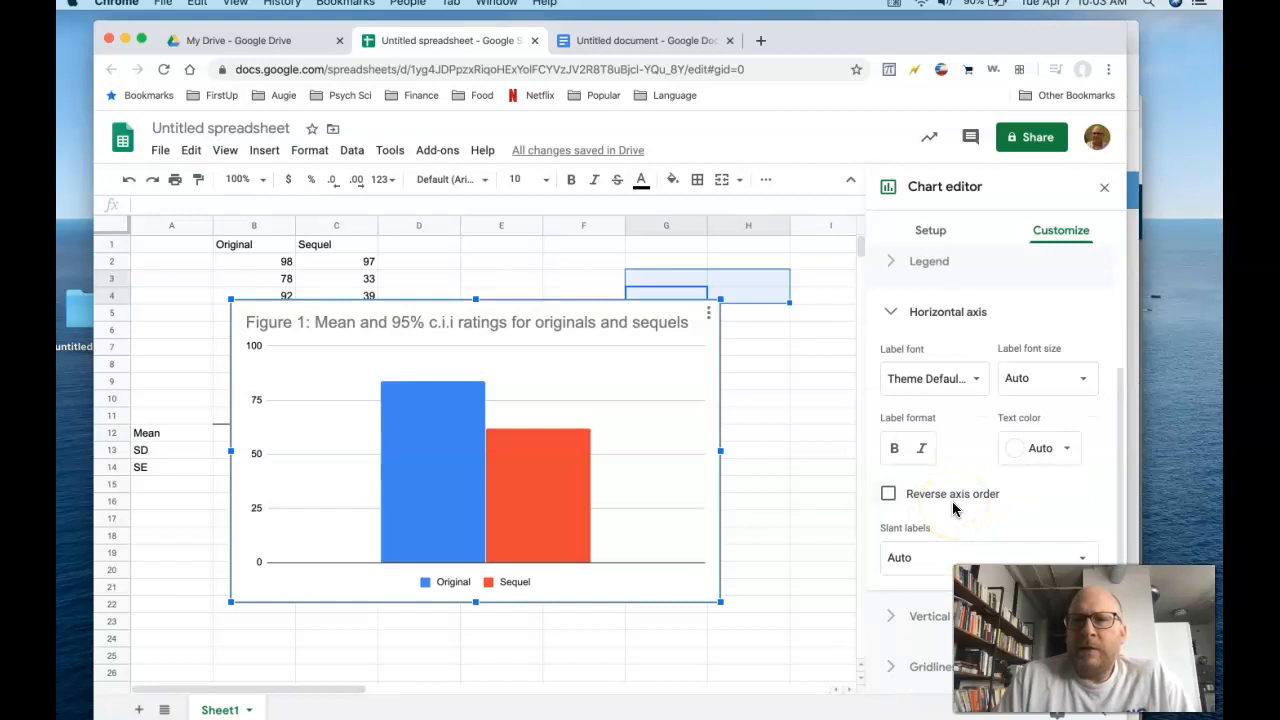
pyautogui.click(927, 614)
pyautogui.scroll(-2, 928, 618)
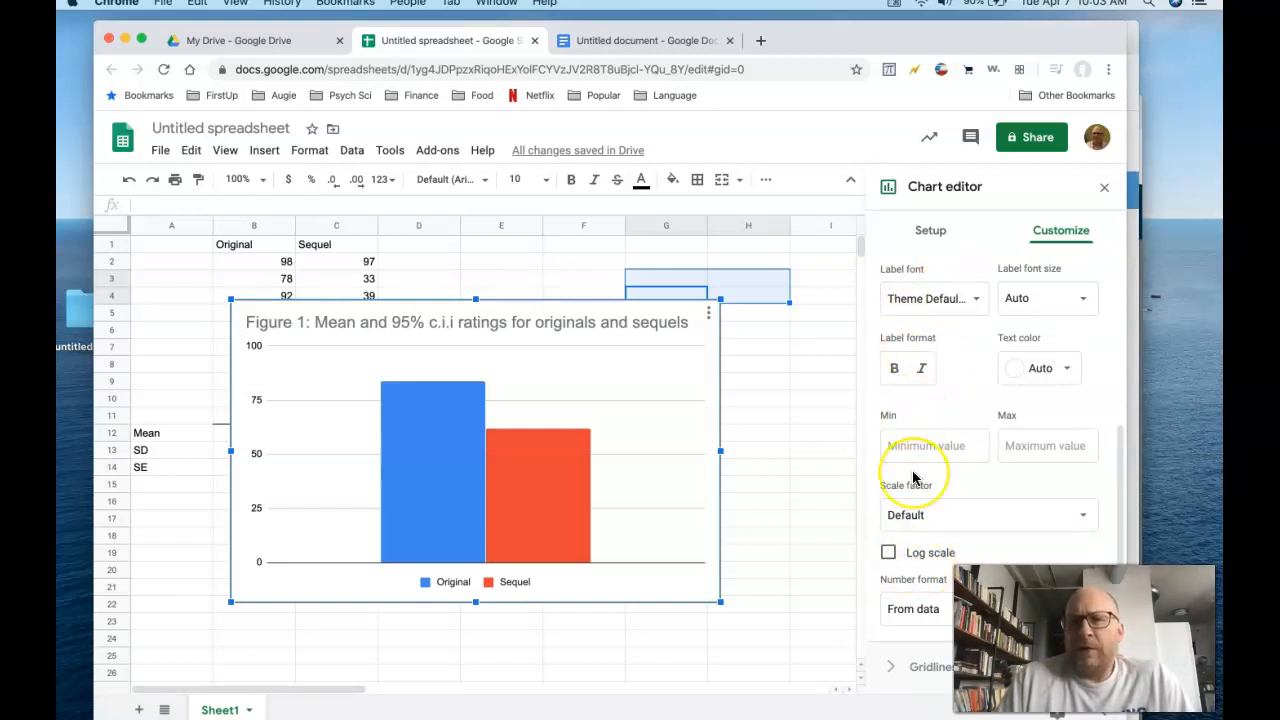
pyautogui.scroll(5, 912, 477)
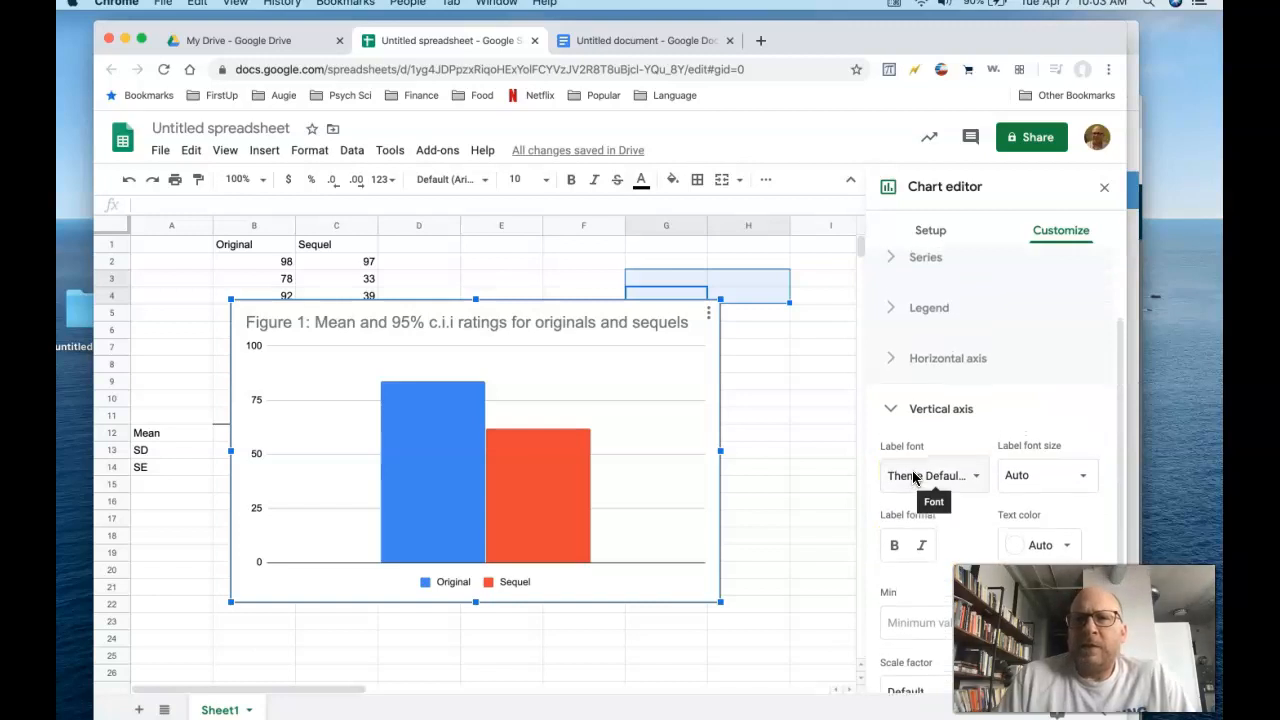
pyautogui.scroll(2, 912, 477)
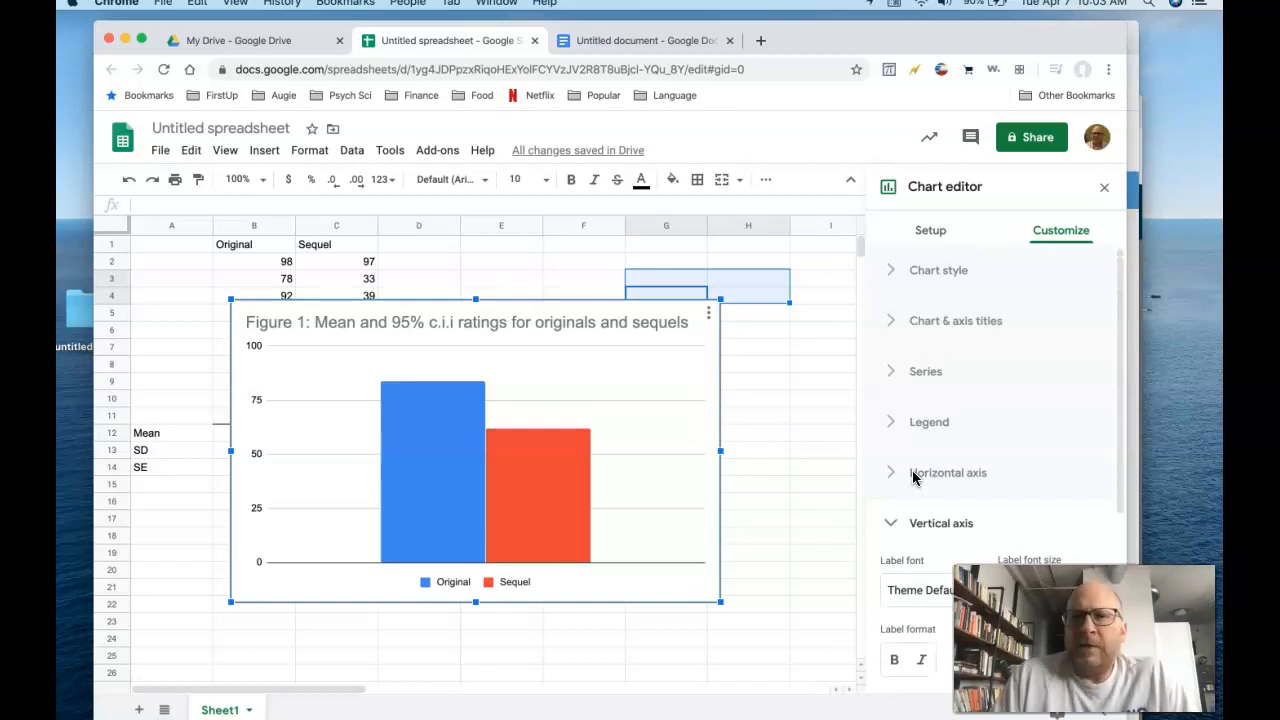
pyautogui.scroll(-1, 912, 477)
pyautogui.scroll(-5, 912, 477)
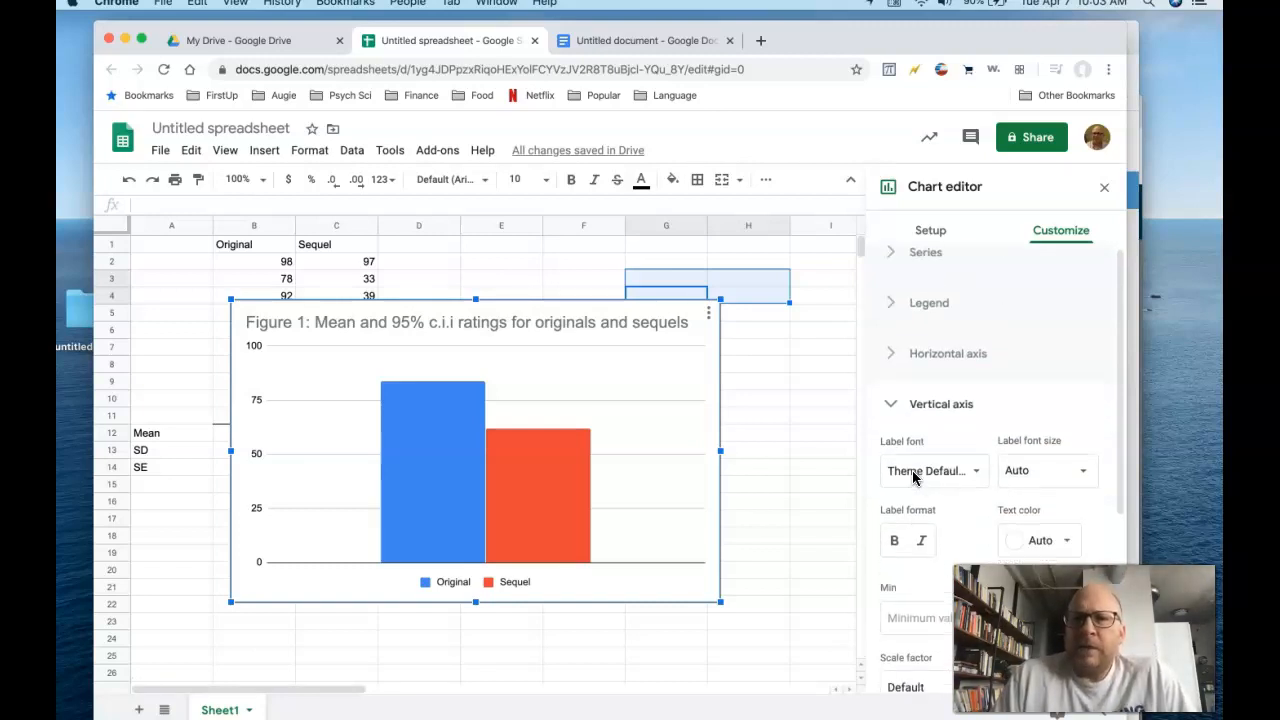
pyautogui.scroll(-2, 912, 477)
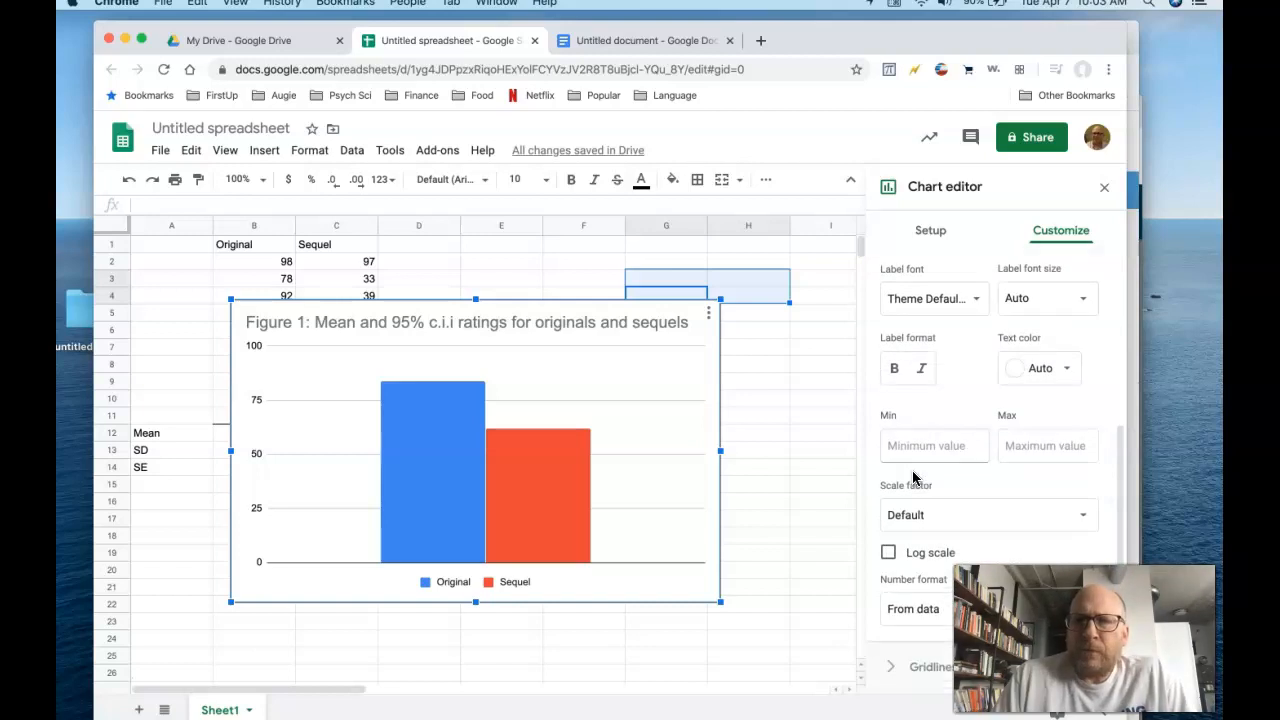
pyautogui.scroll(8, 912, 477)
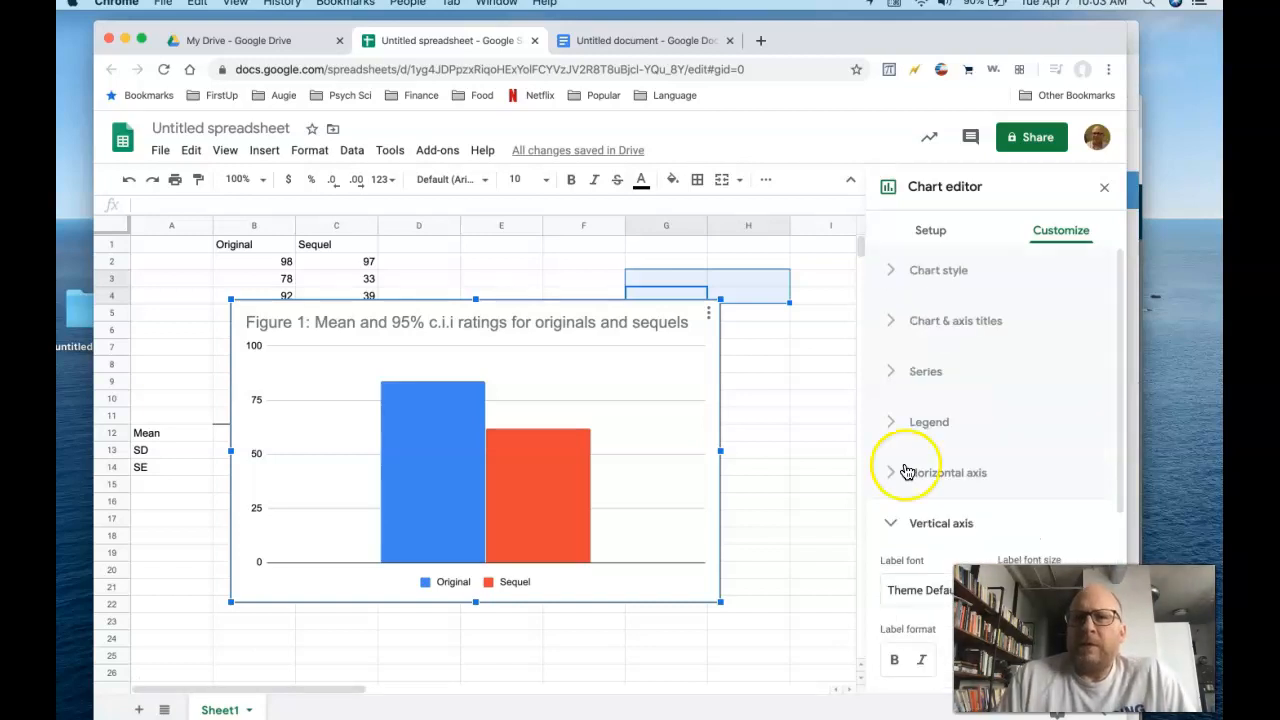
pyautogui.click(928, 276)
pyautogui.scroll(-3, 928, 277)
pyautogui.click(925, 463)
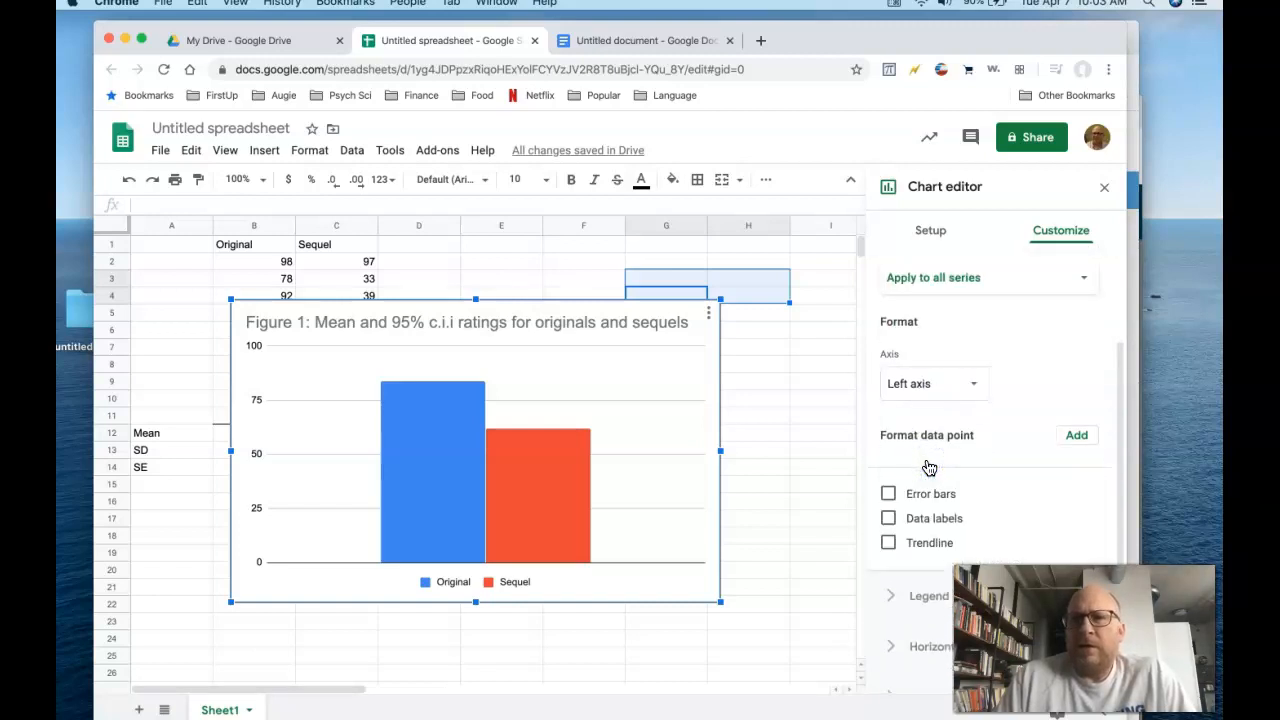
pyautogui.scroll(2, 929, 467)
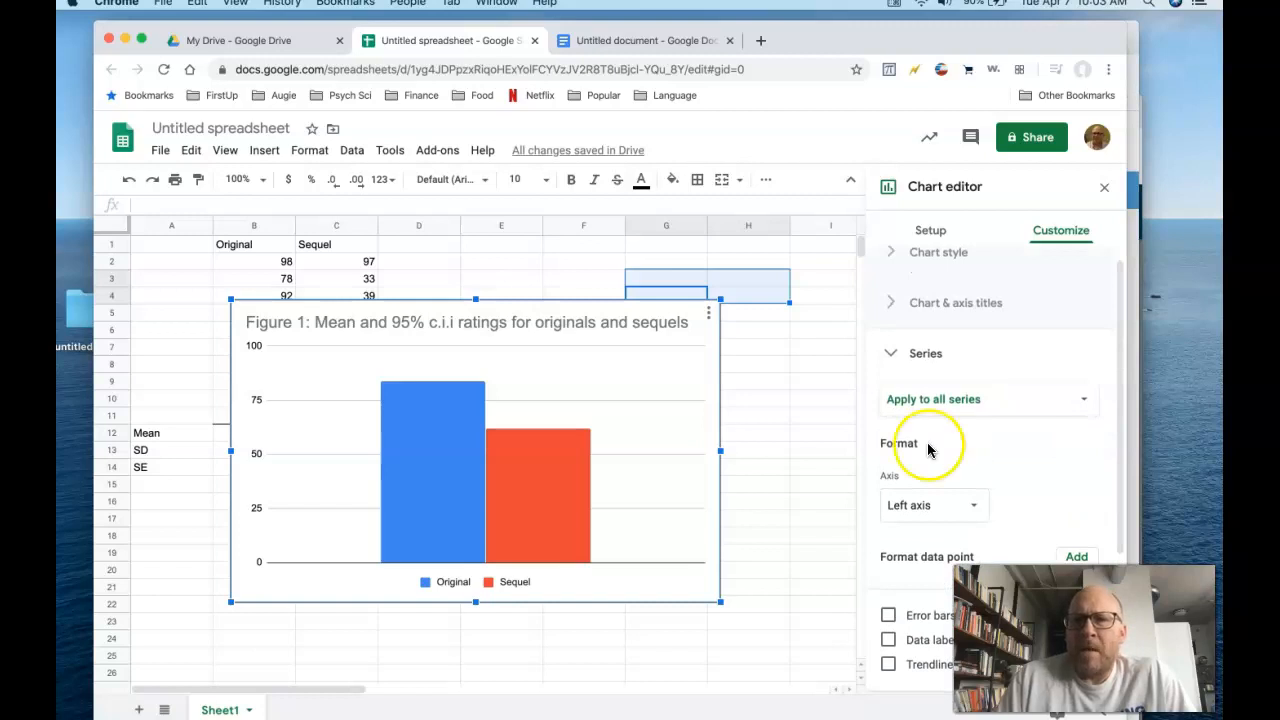
pyautogui.click(935, 400)
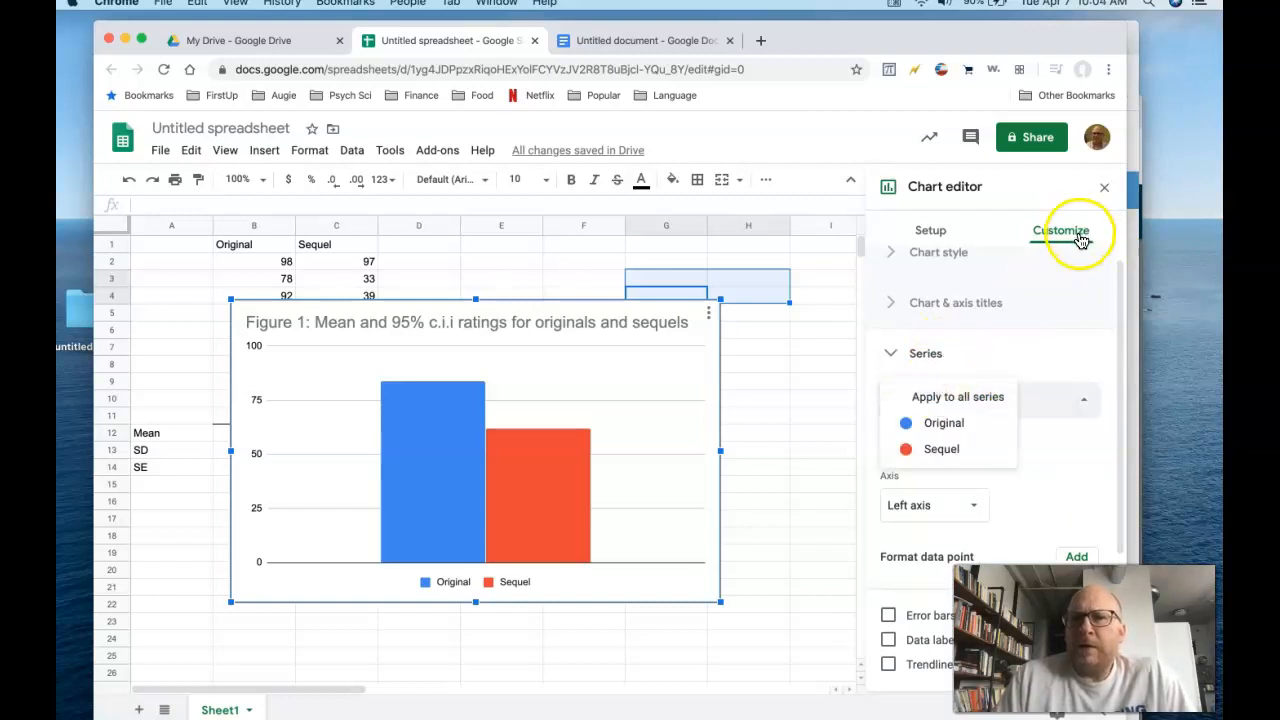
pyautogui.click(930, 360)
pyautogui.click(930, 362)
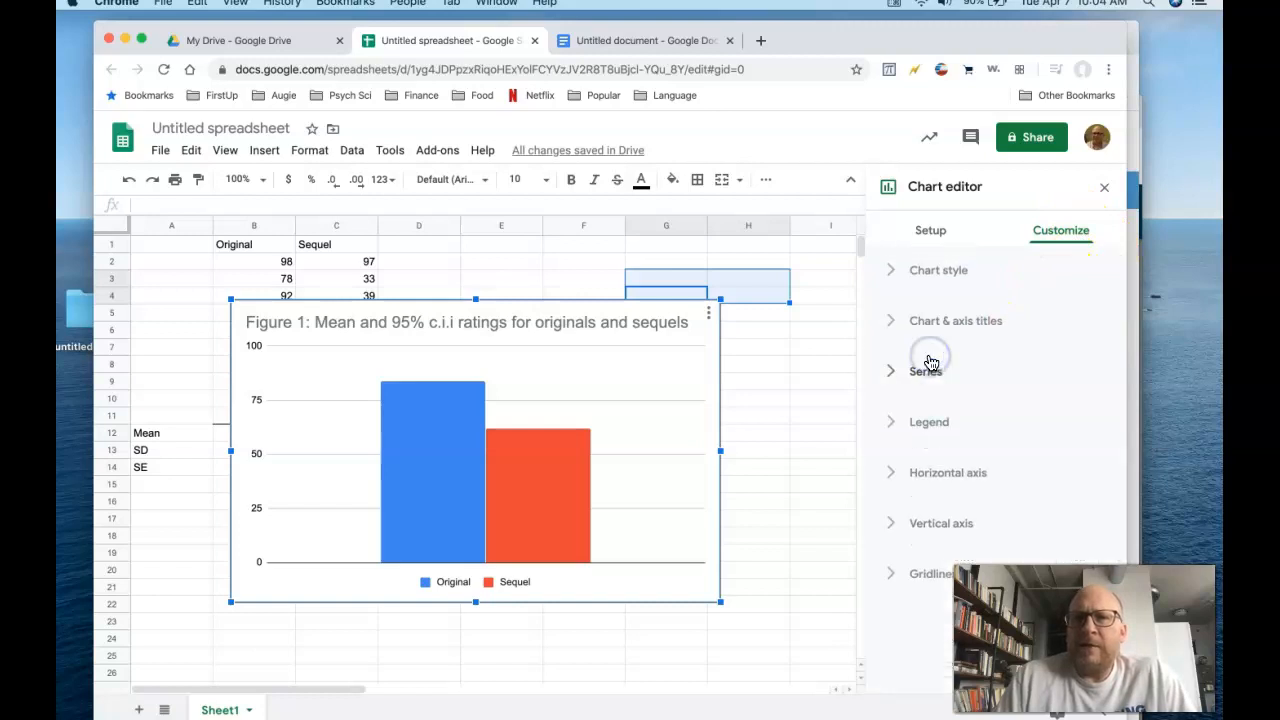
# - Choose the Original series for individual formatting in the chart's series options
pyautogui.click(930, 374)
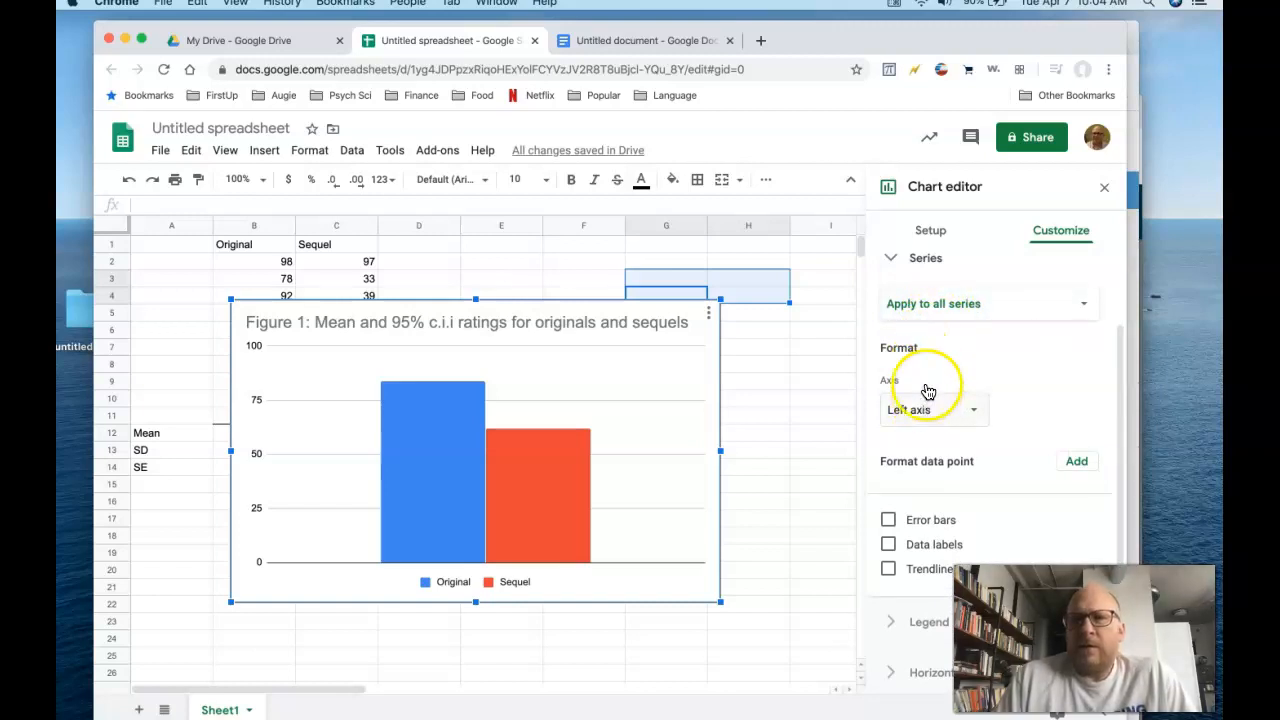
pyautogui.click(929, 305)
pyautogui.click(932, 330)
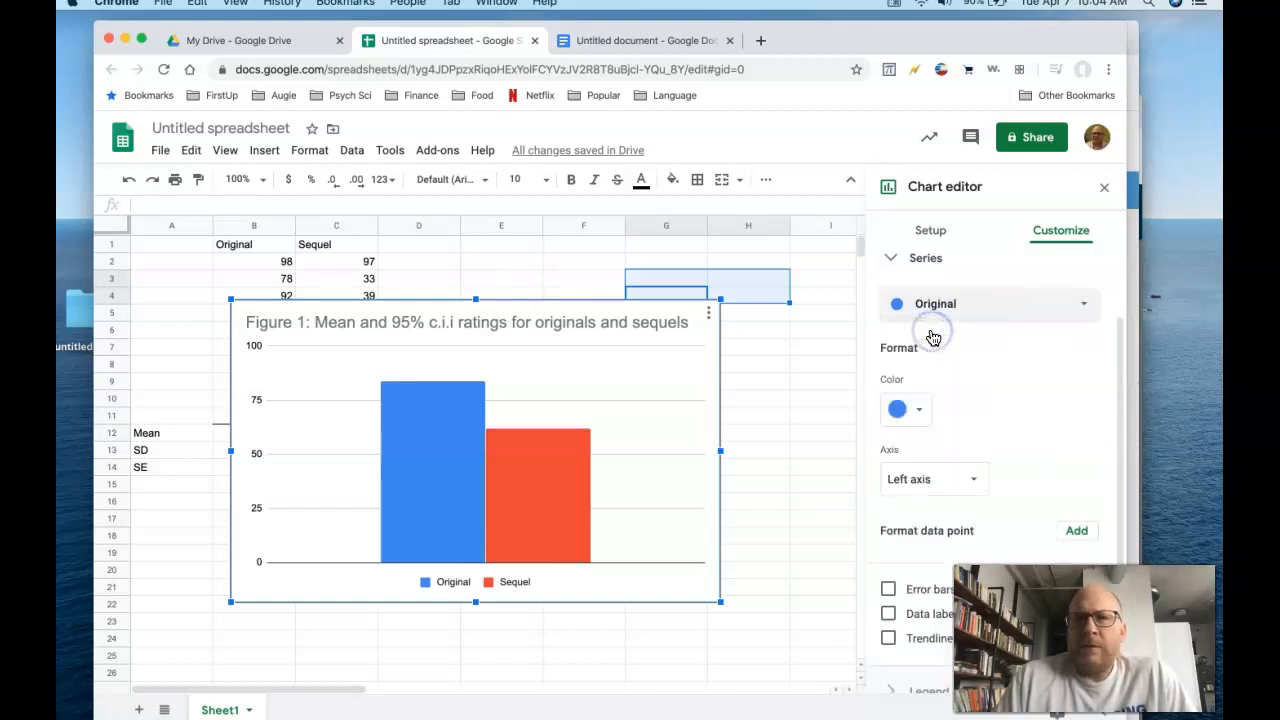
# - Move the chart down to check the margin of error in E10, and move it back up over the data
pyautogui.moveTo(569, 306); pyautogui.dragTo(586, 425)
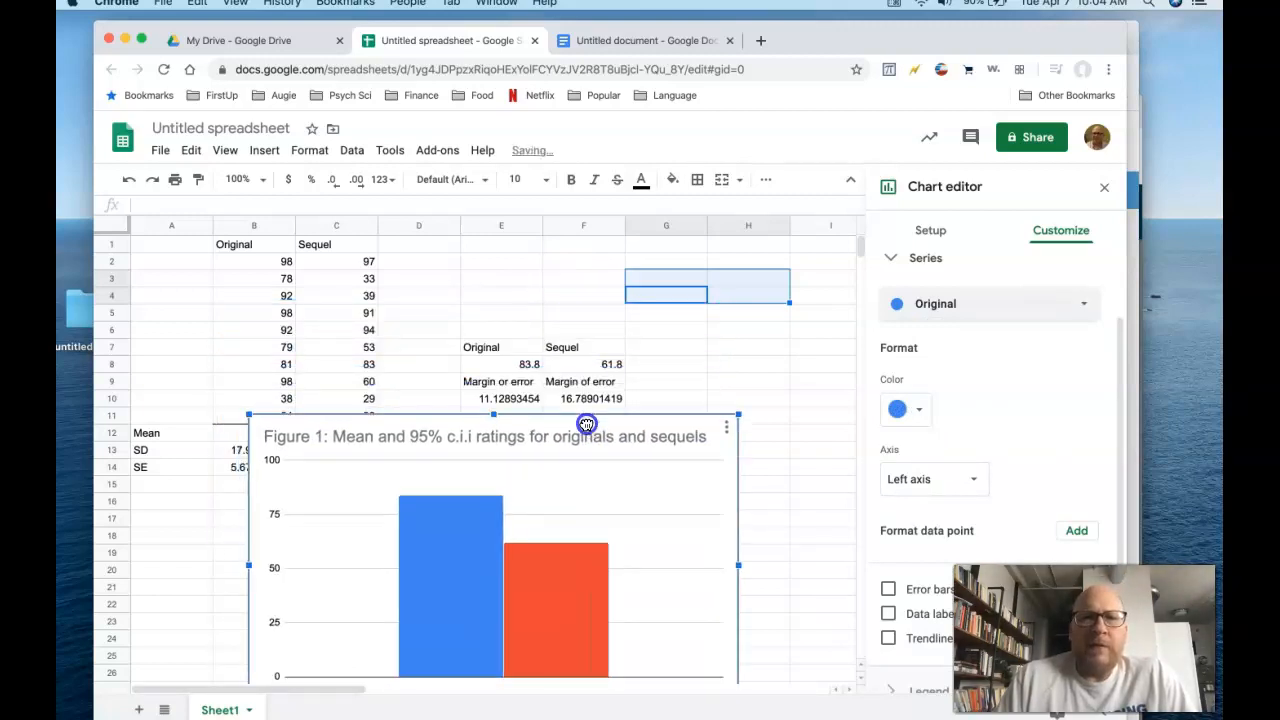
pyautogui.click(504, 404)
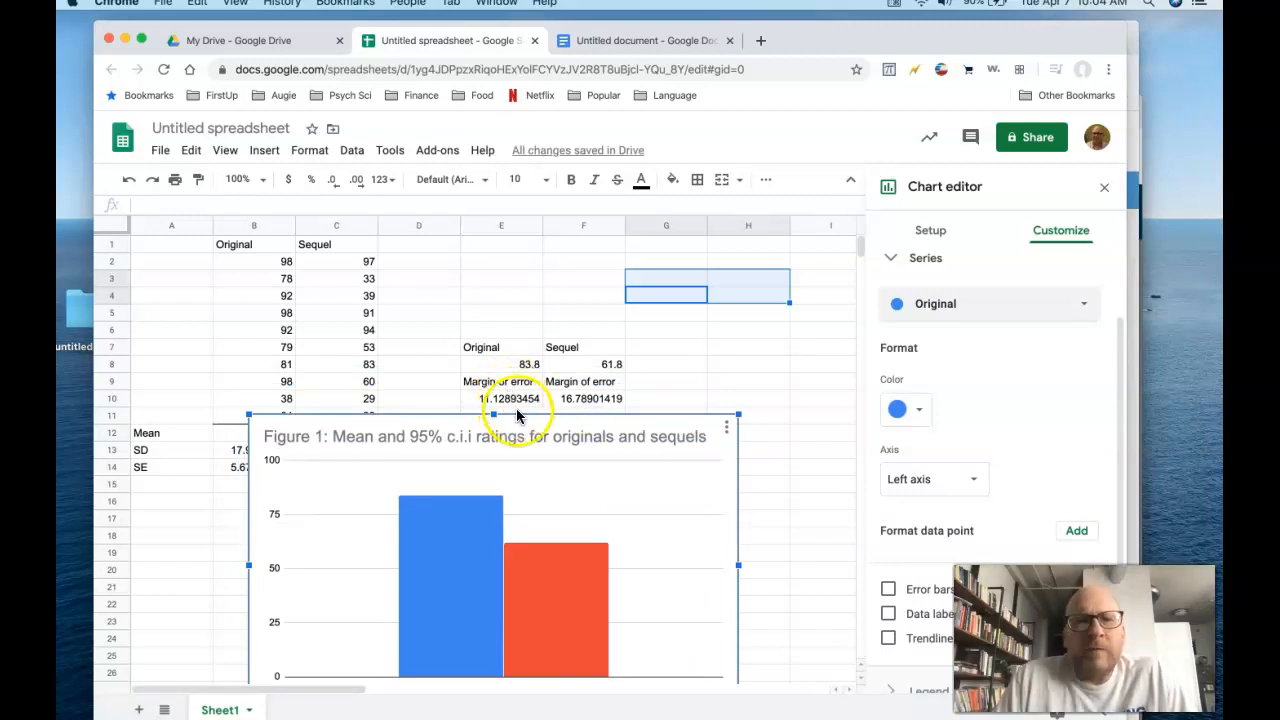
pyautogui.moveTo(523, 420); pyautogui.dragTo(555, 273)
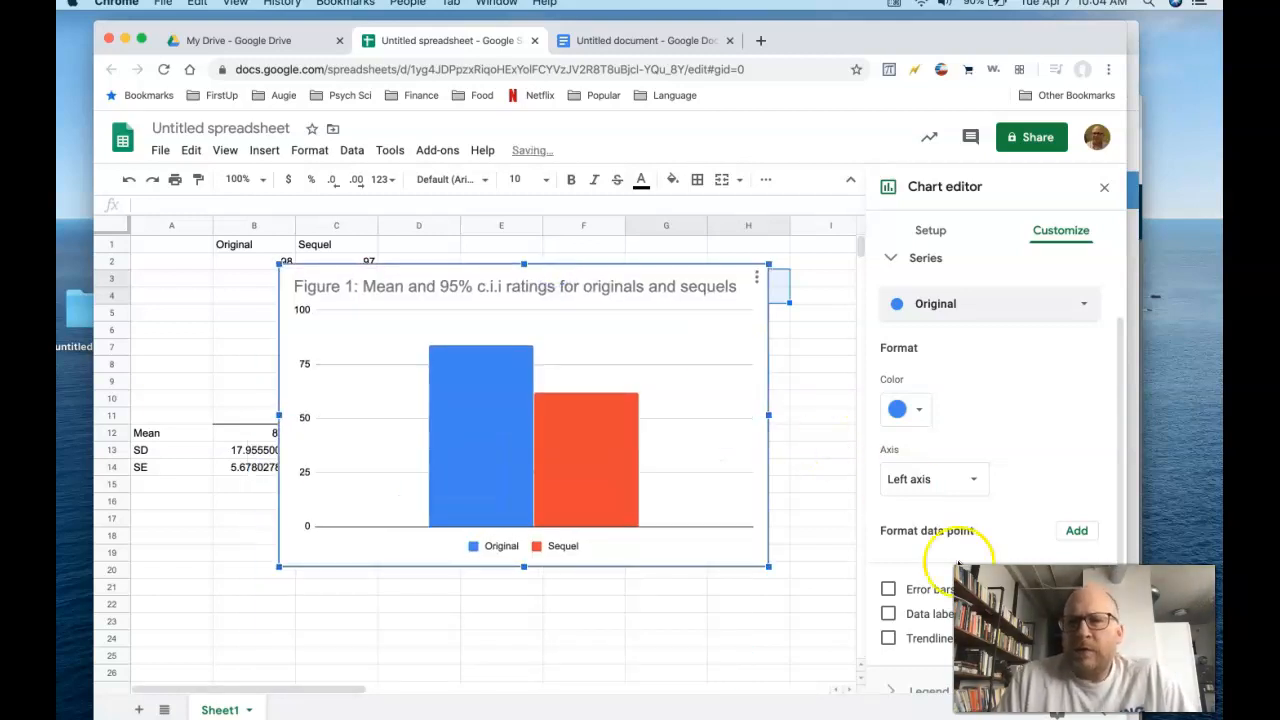
# - Turn on error bars for the Original series and move the browser window so the error bar settings are uncovered
pyautogui.click(889, 590)
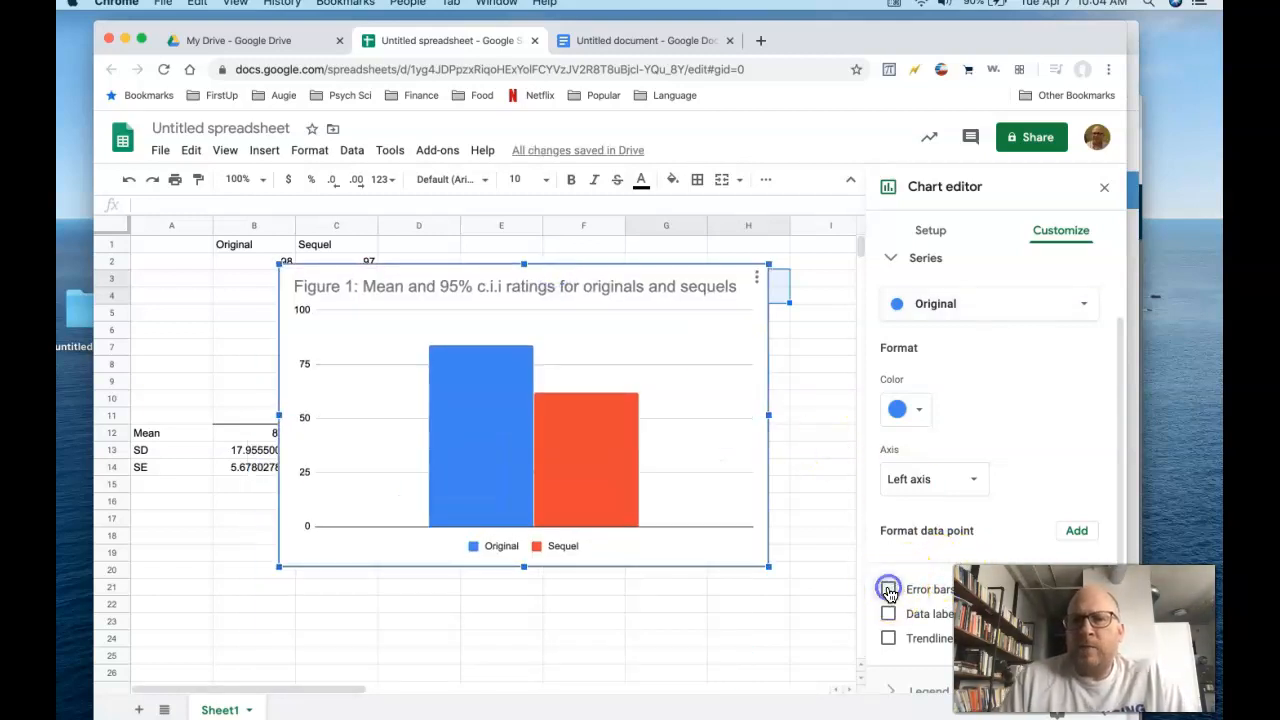
pyautogui.moveTo(1024, 39); pyautogui.dragTo(857, 29)
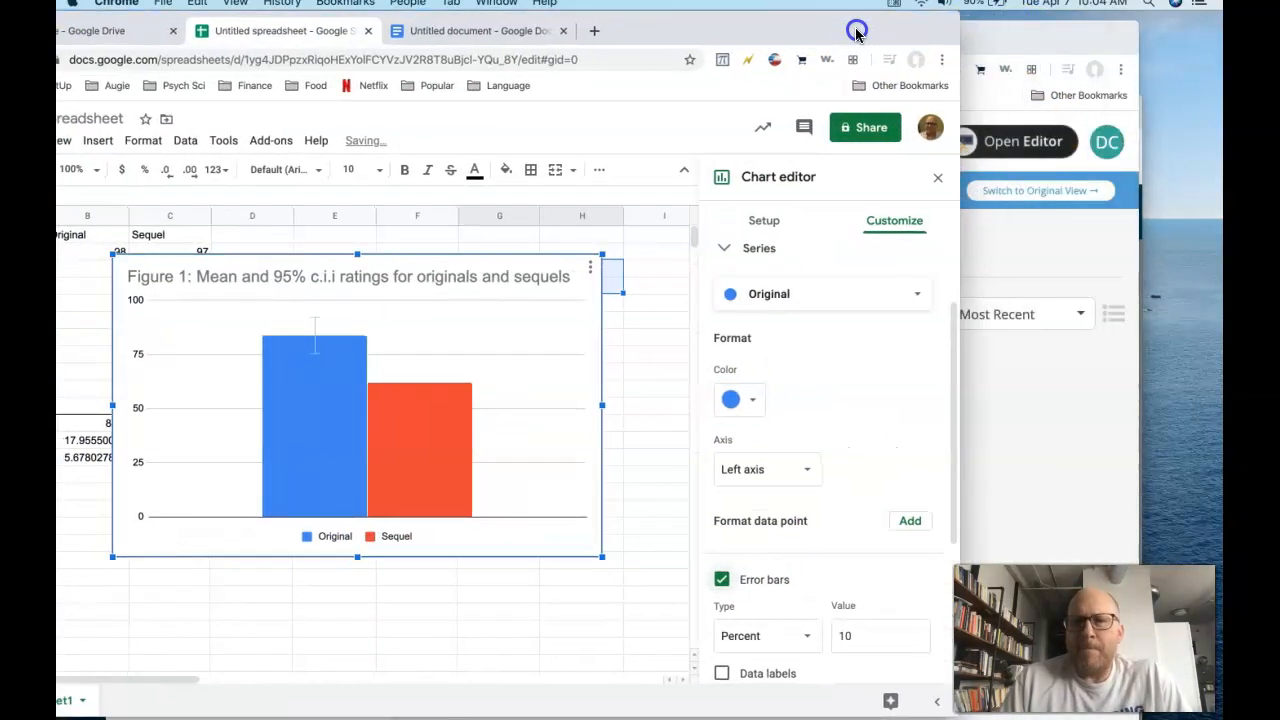
# - Set the Original series' error bars to the Constant type with a value of 11.12
pyautogui.scroll(-3, 866, 434)
pyautogui.scroll(-1, 855, 430)
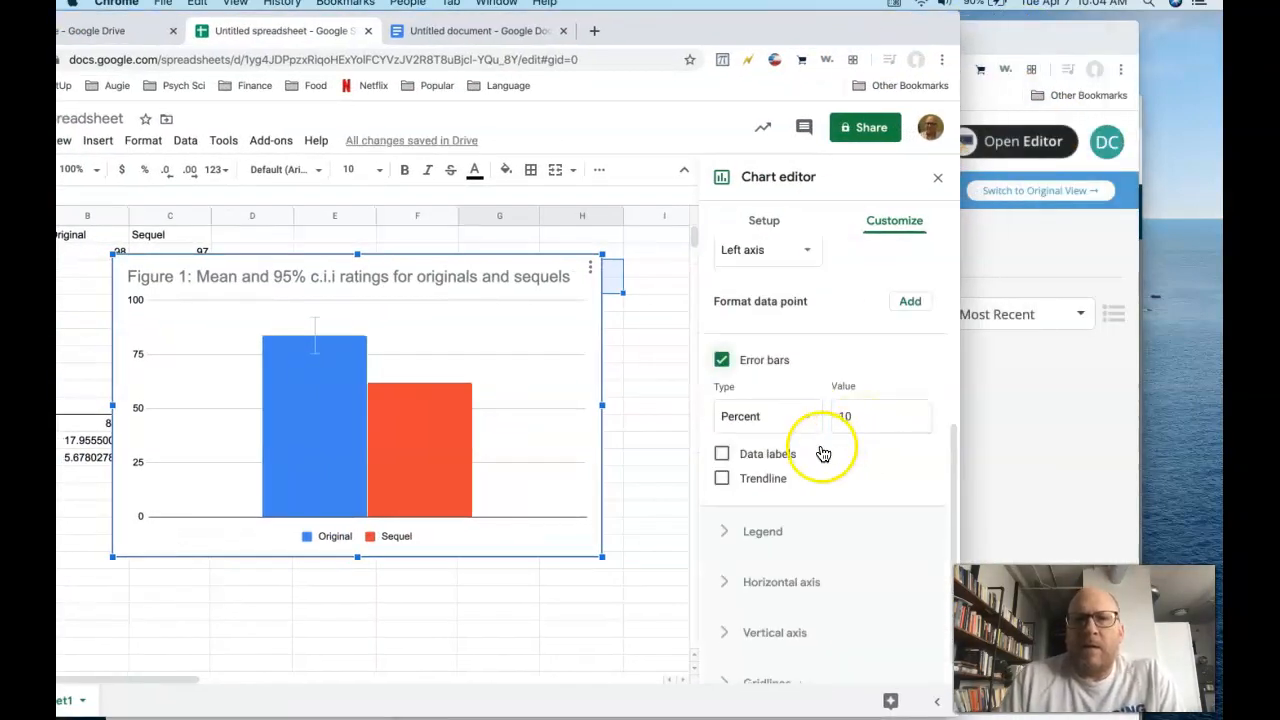
pyautogui.click(806, 418)
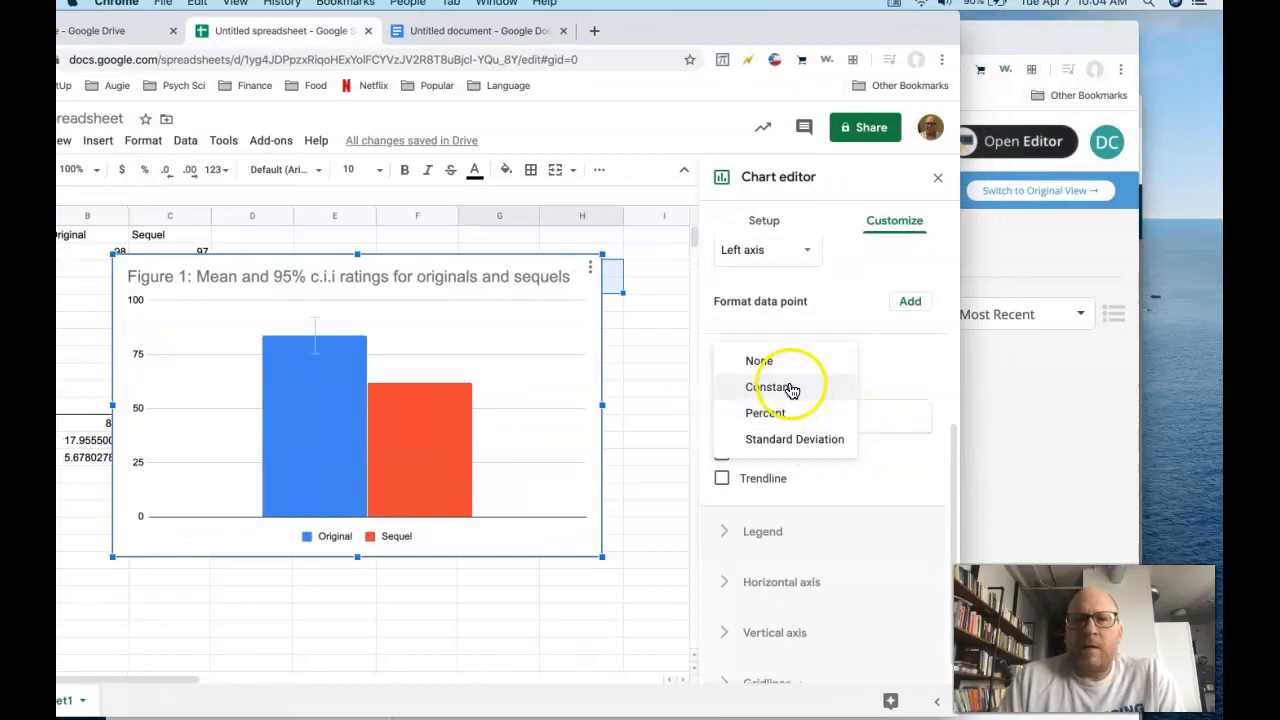
pyautogui.click(787, 389)
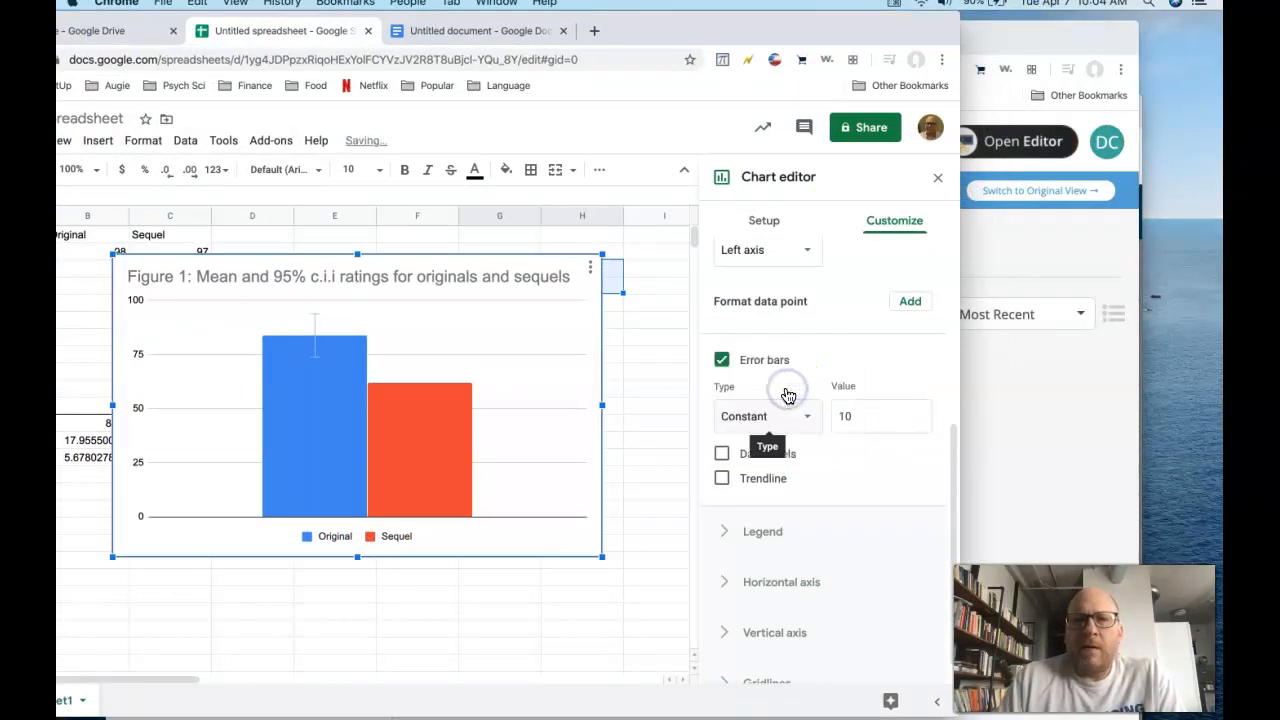
pyautogui.moveTo(860, 415); pyautogui.dragTo(829, 420)
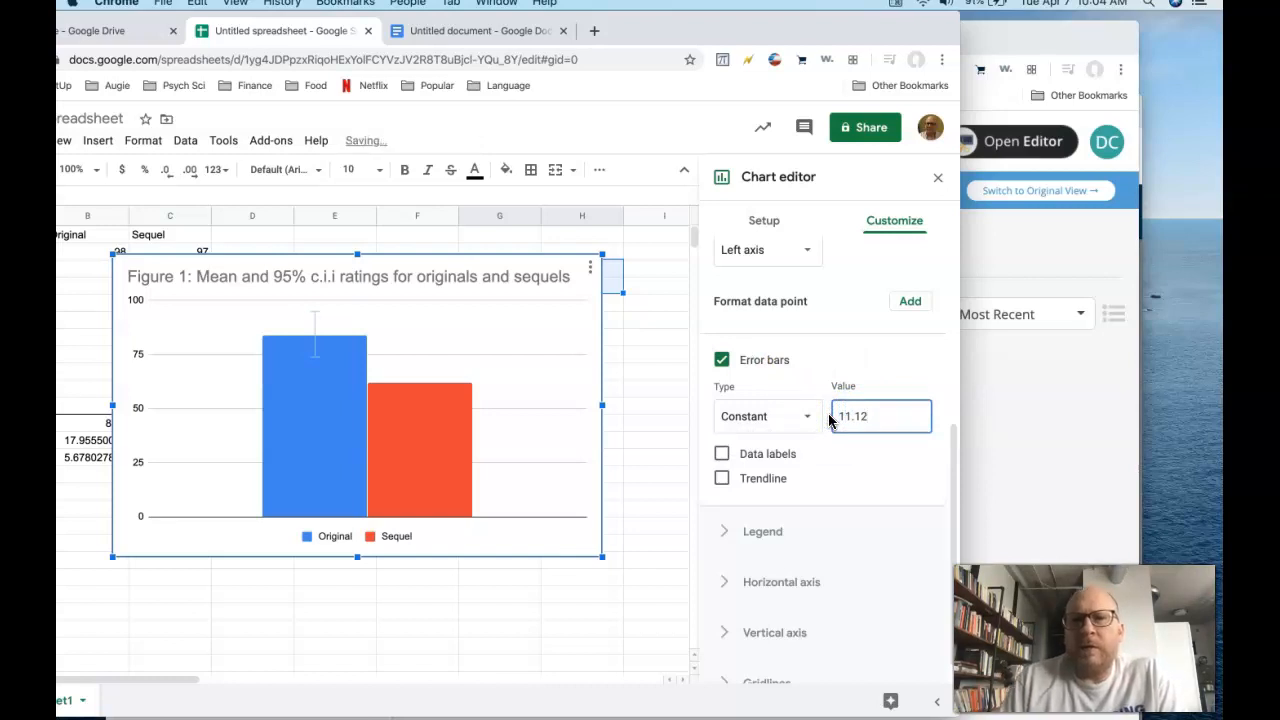
pyautogui.click(843, 438)
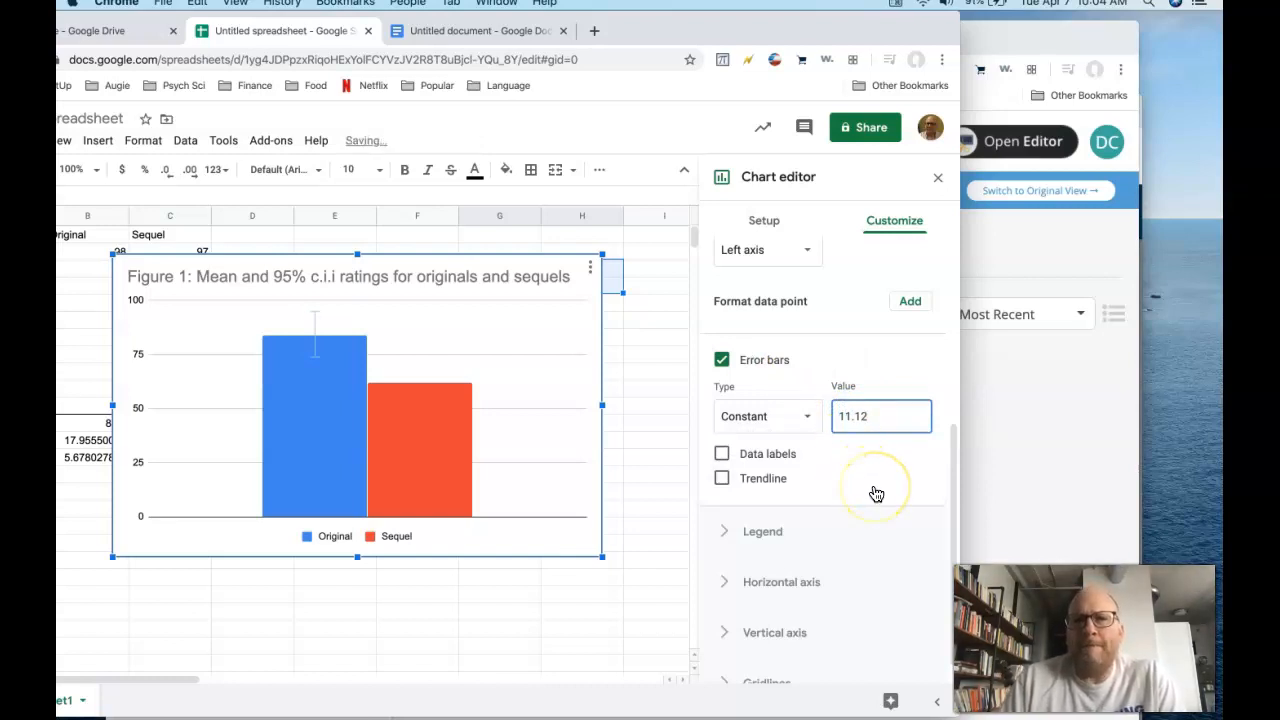
# - Choose the Sequel series for individual formatting and move the chart down to uncover the margins of error in row 10
pyautogui.scroll(5, 876, 494)
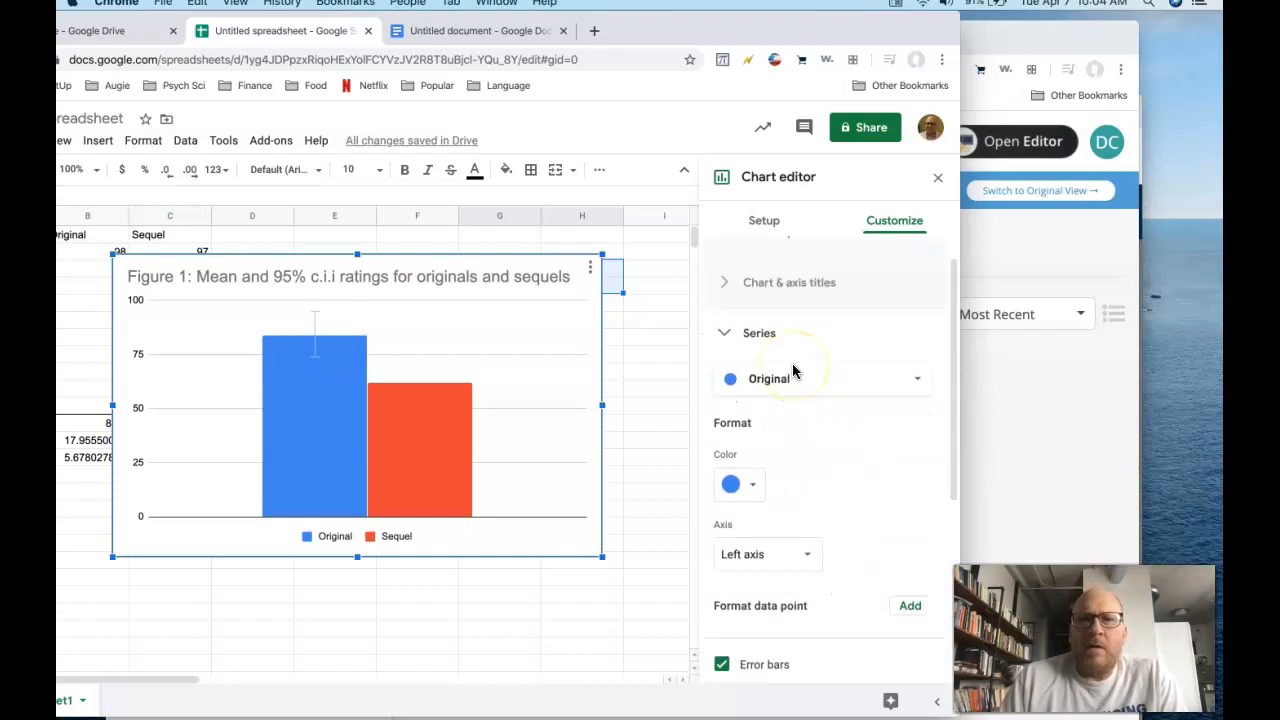
pyautogui.click(770, 406)
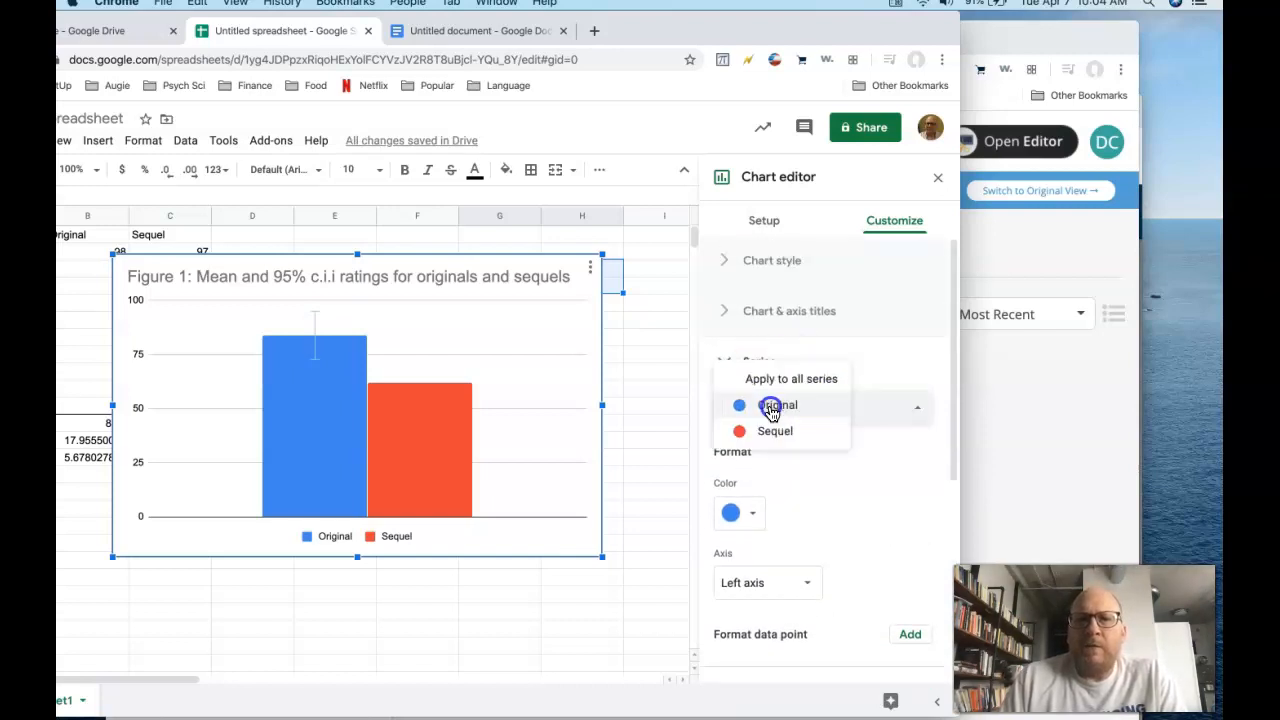
pyautogui.click(776, 438)
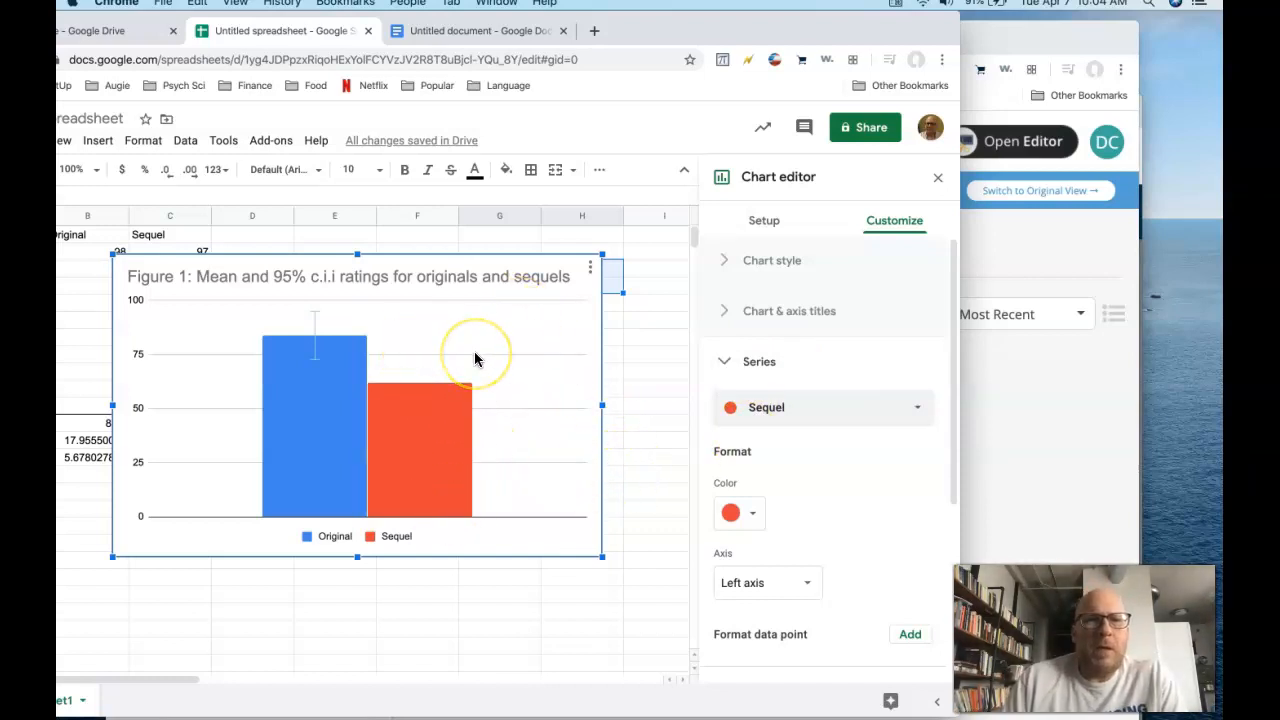
pyautogui.moveTo(540, 381); pyautogui.dragTo(560, 417)
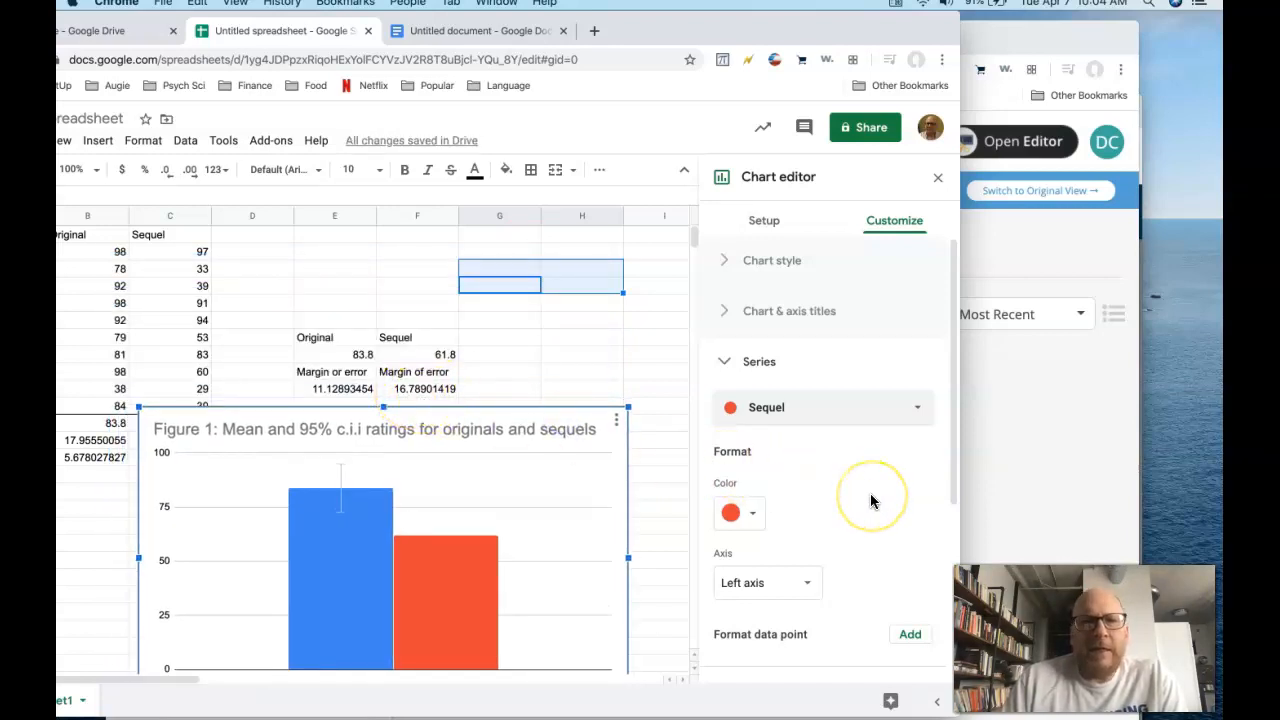
# - Turn on error bars for the Sequel series and set them to the Constant type with a value of 16.79
pyautogui.scroll(-2, 871, 502)
pyautogui.scroll(-2, 871, 502)
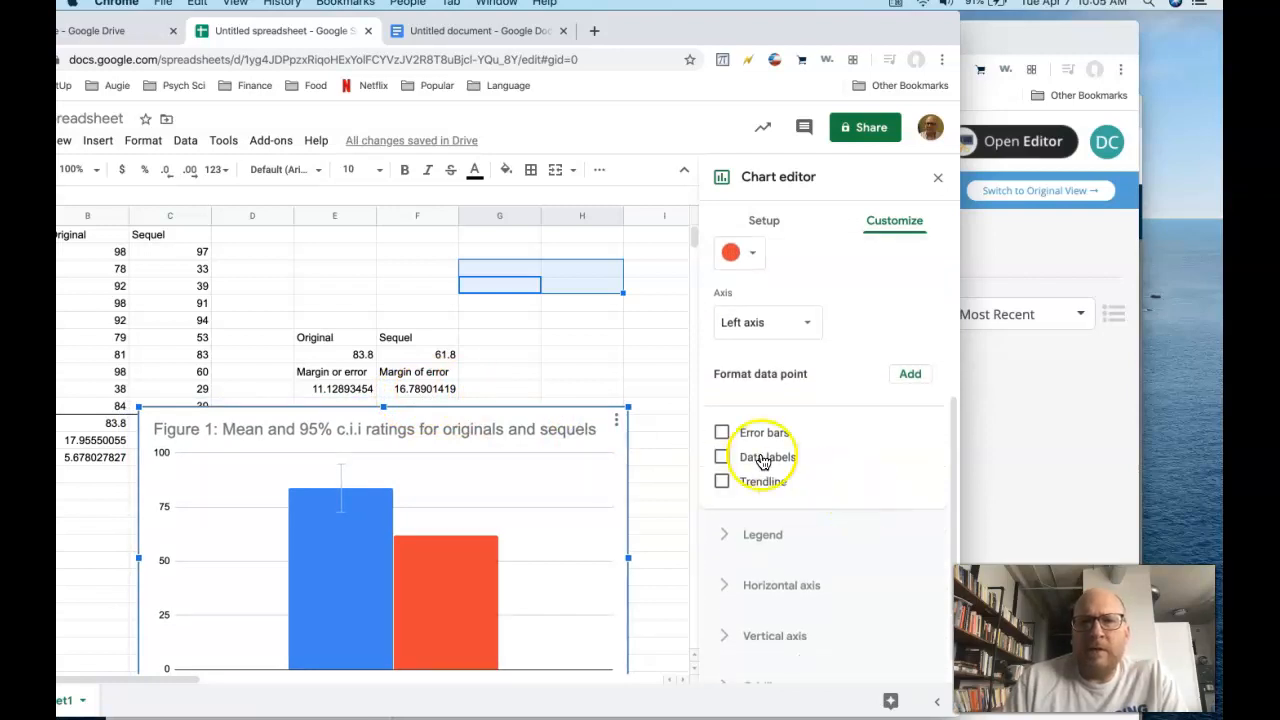
pyautogui.click(722, 433)
pyautogui.click(742, 487)
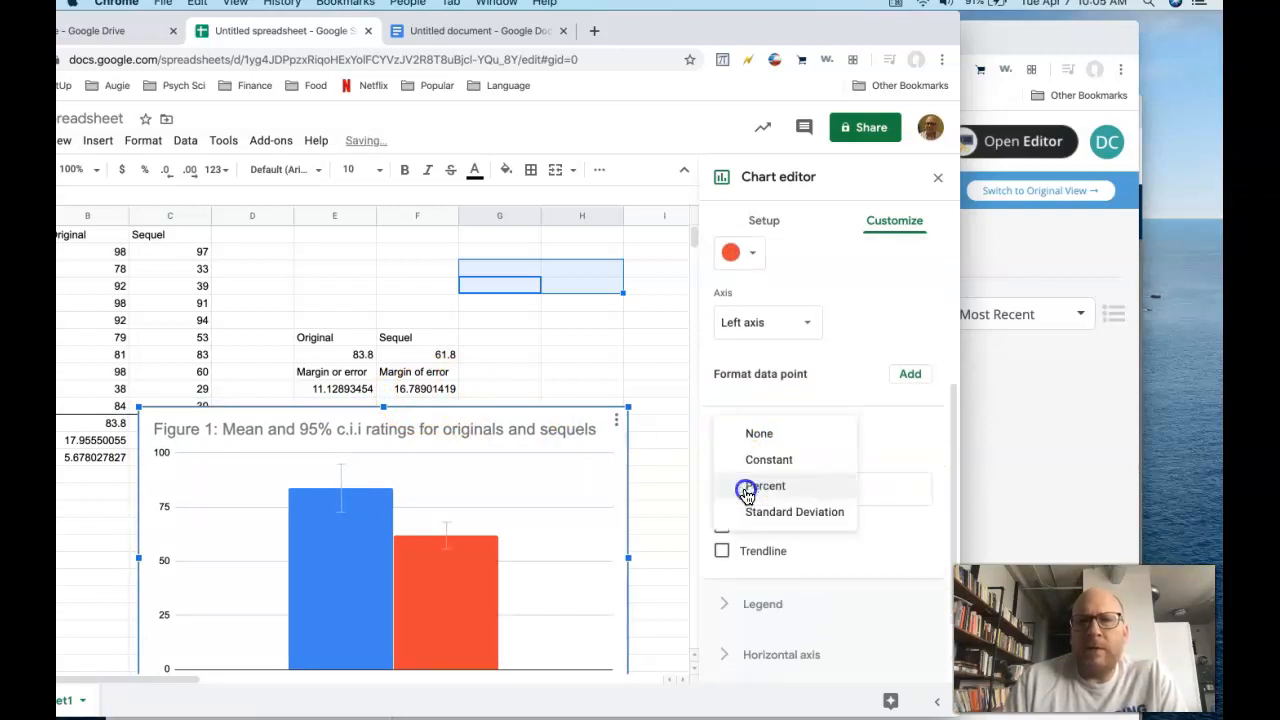
pyautogui.click(755, 461)
pyautogui.click(869, 488)
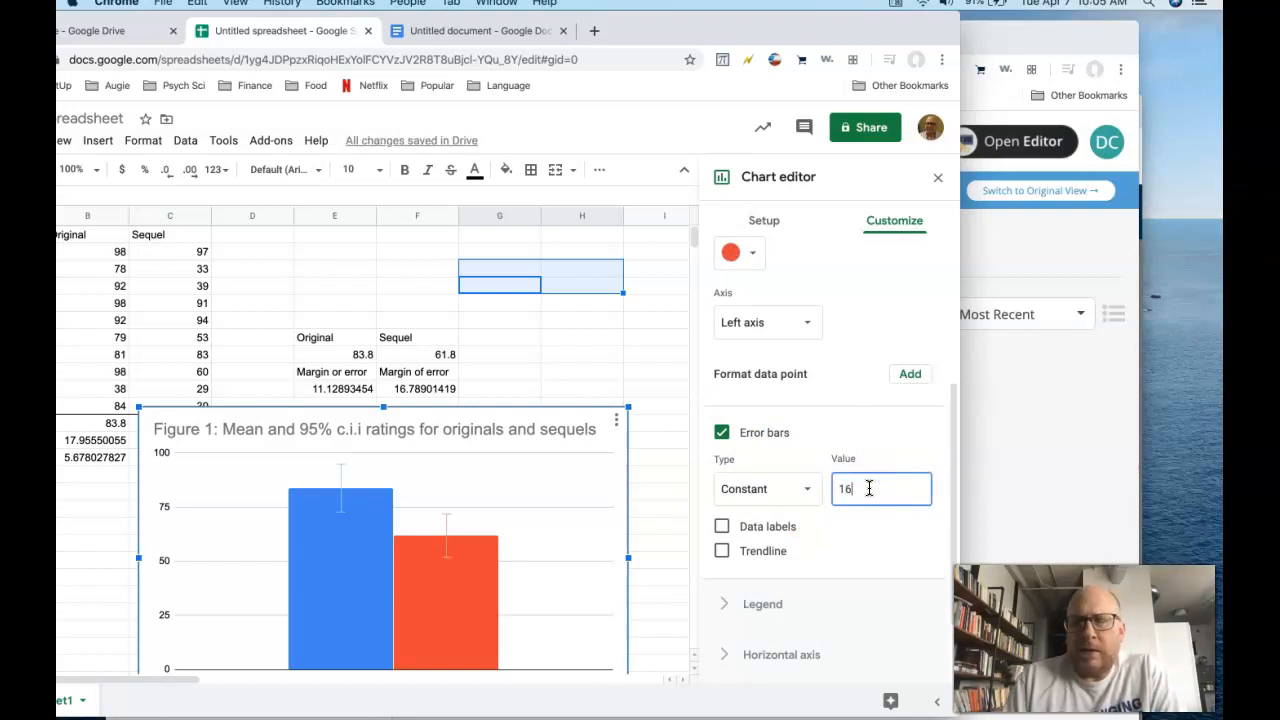
pyautogui.write('6.79')
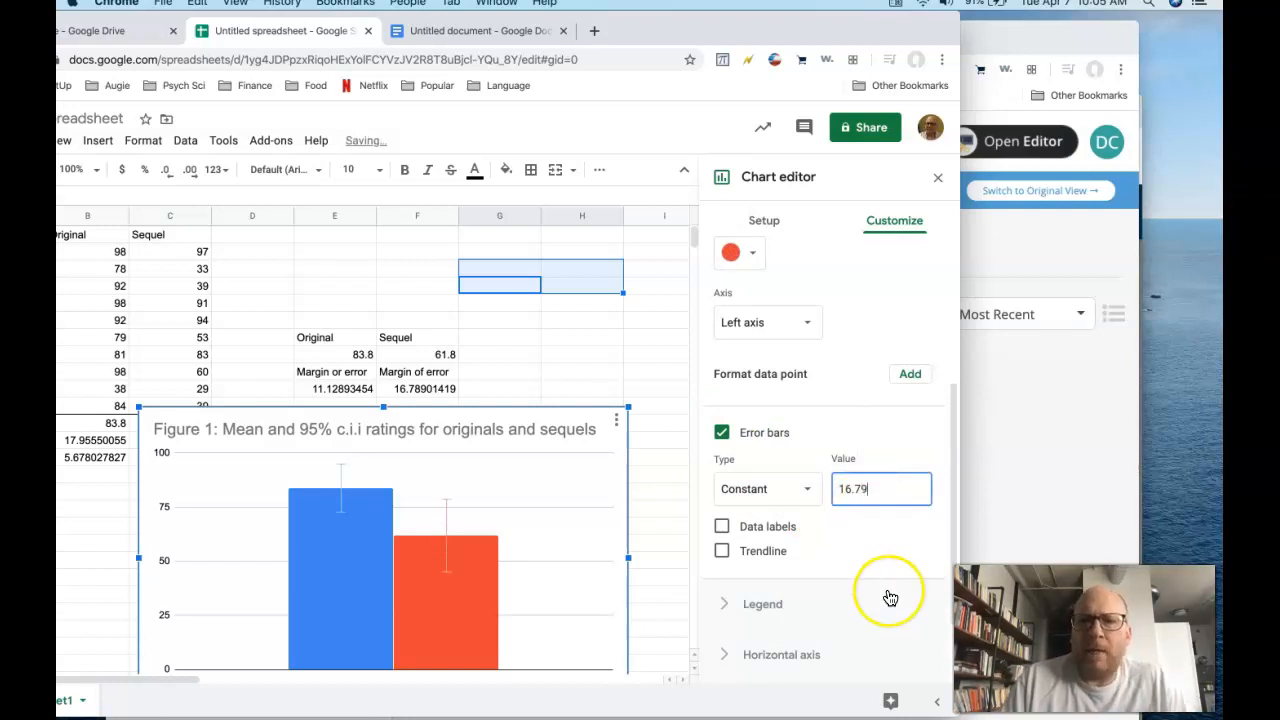
pyautogui.scroll(-2, 890, 598)
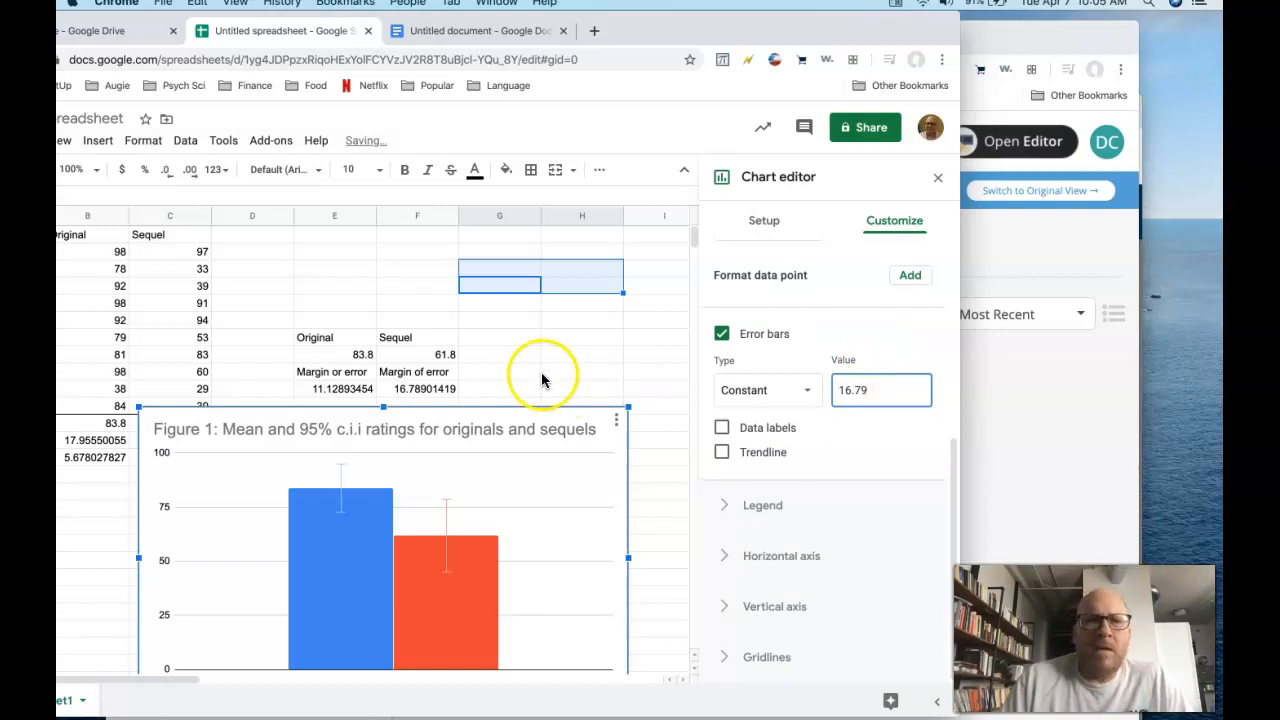
# - Move the chart back up over the data and close the chart editor
pyautogui.click(541, 409)
pyautogui.moveTo(541, 409); pyautogui.dragTo(577, 251)
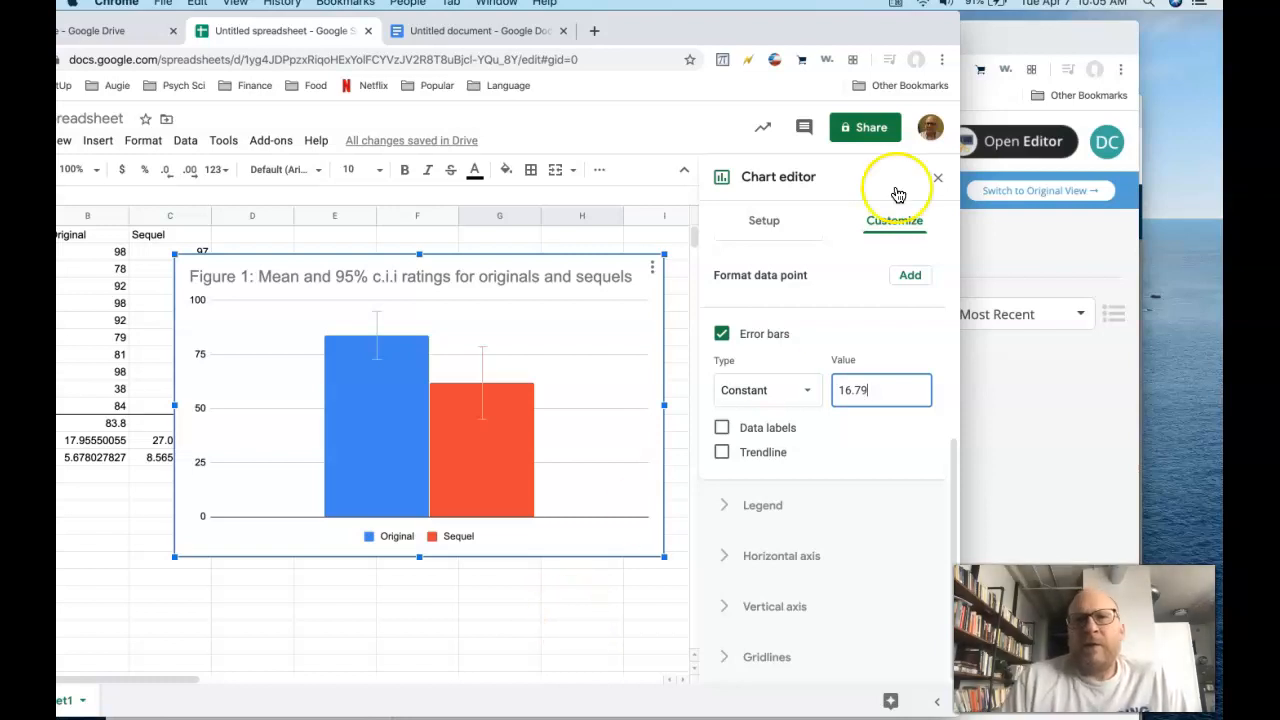
pyautogui.click(940, 180)
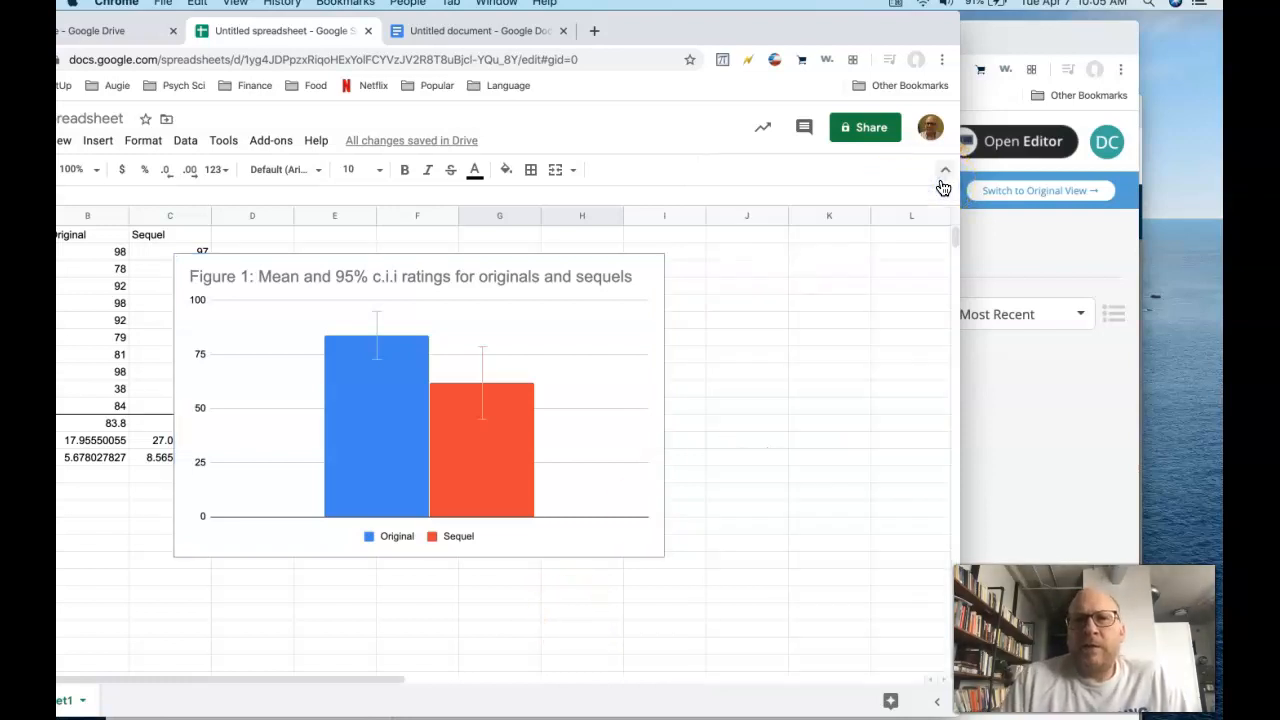
# - Bring the whole browser window into view and copy the finished bar chart
pyautogui.click(612, 256)
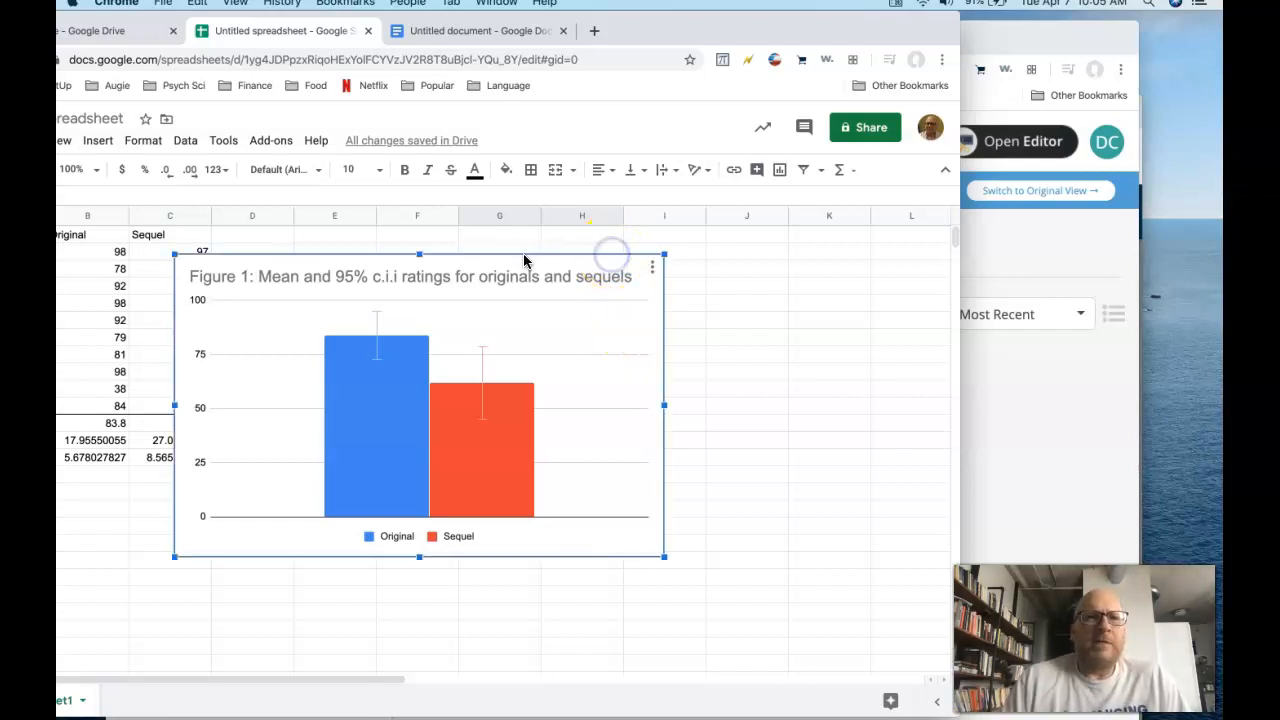
pyautogui.doubleClick(887, 24)
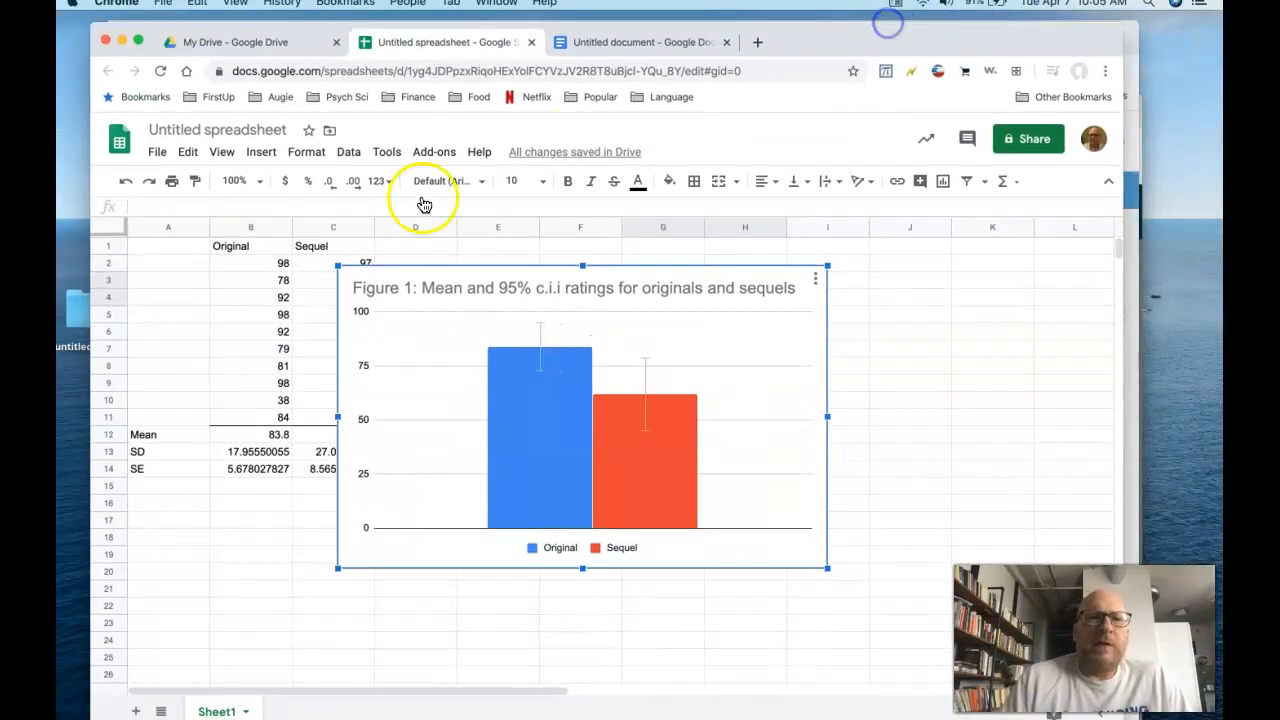
pyautogui.click(186, 152)
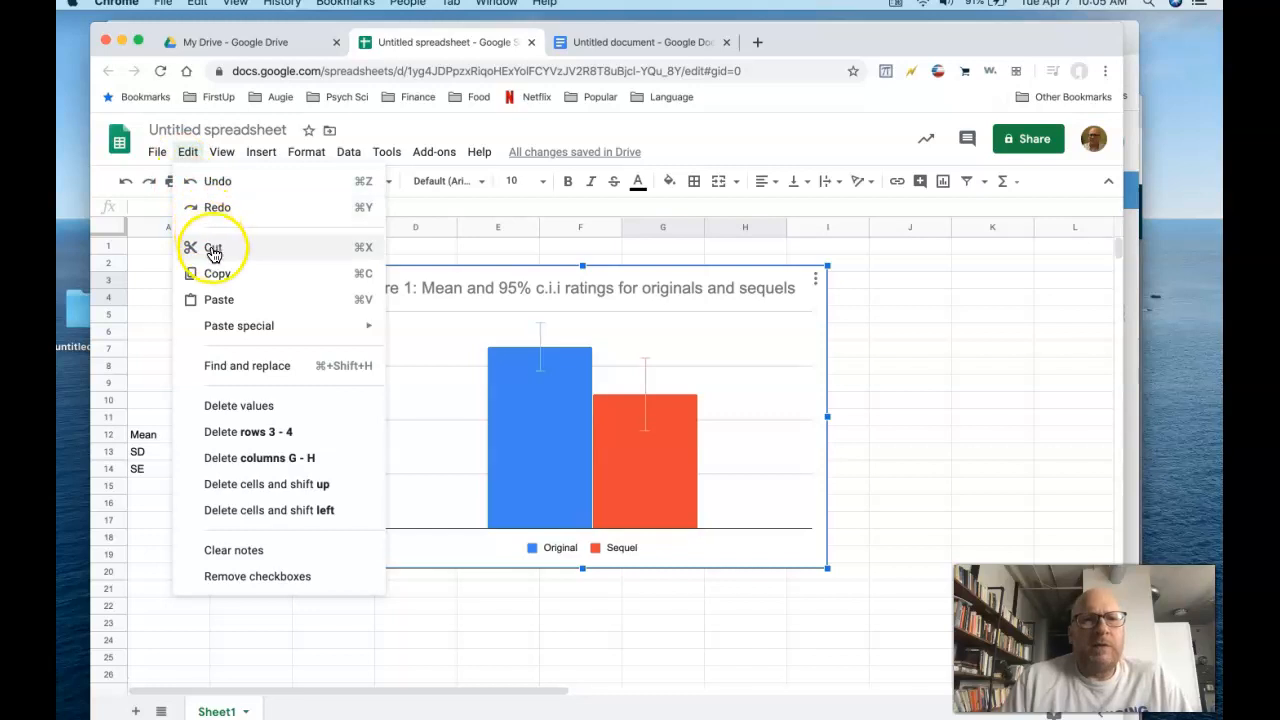
pyautogui.click(218, 278)
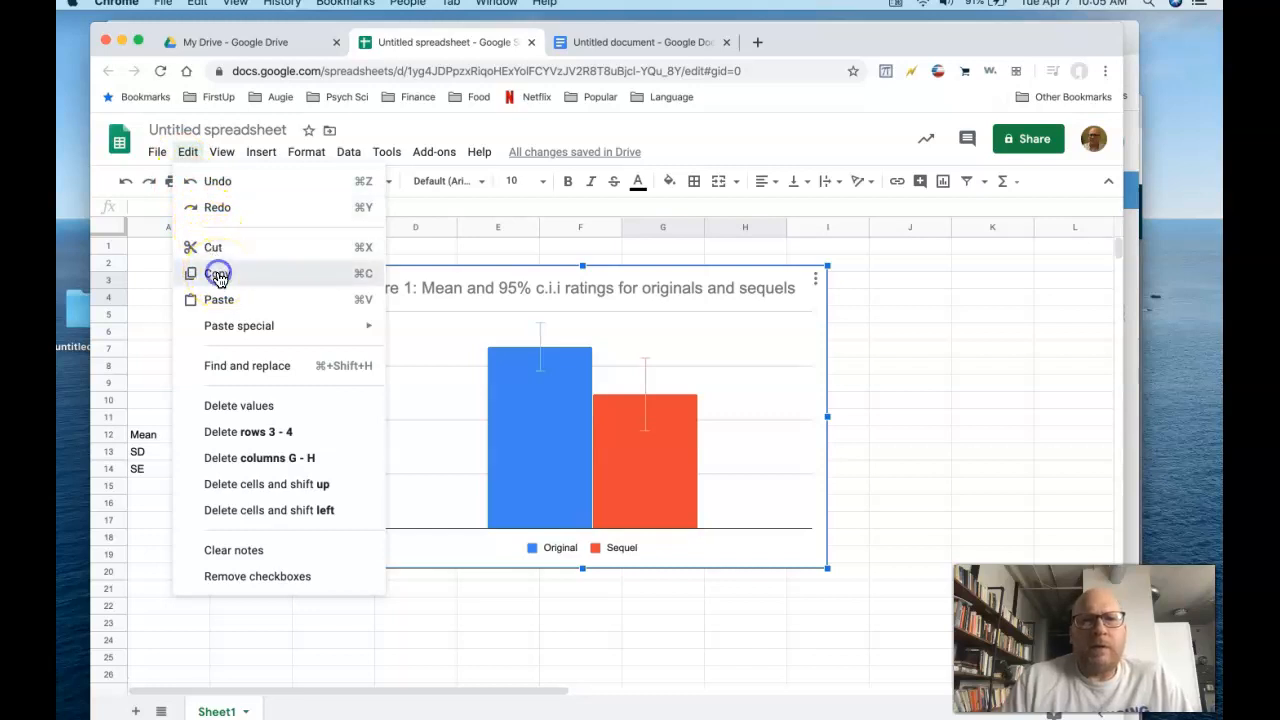
# - Switch to the Google Docs document and paste the chart unlinked on a new line below the numbered list
pyautogui.click(613, 42)
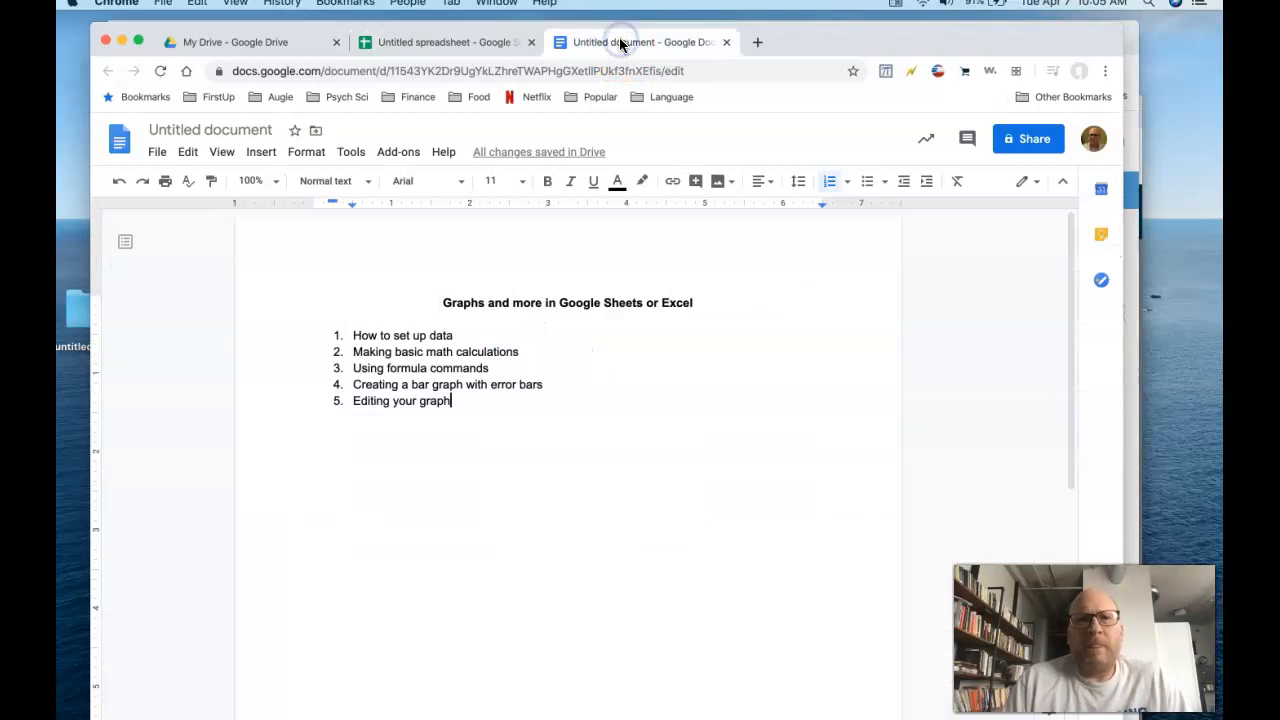
pyautogui.click(595, 399)
pyautogui.press('Return')
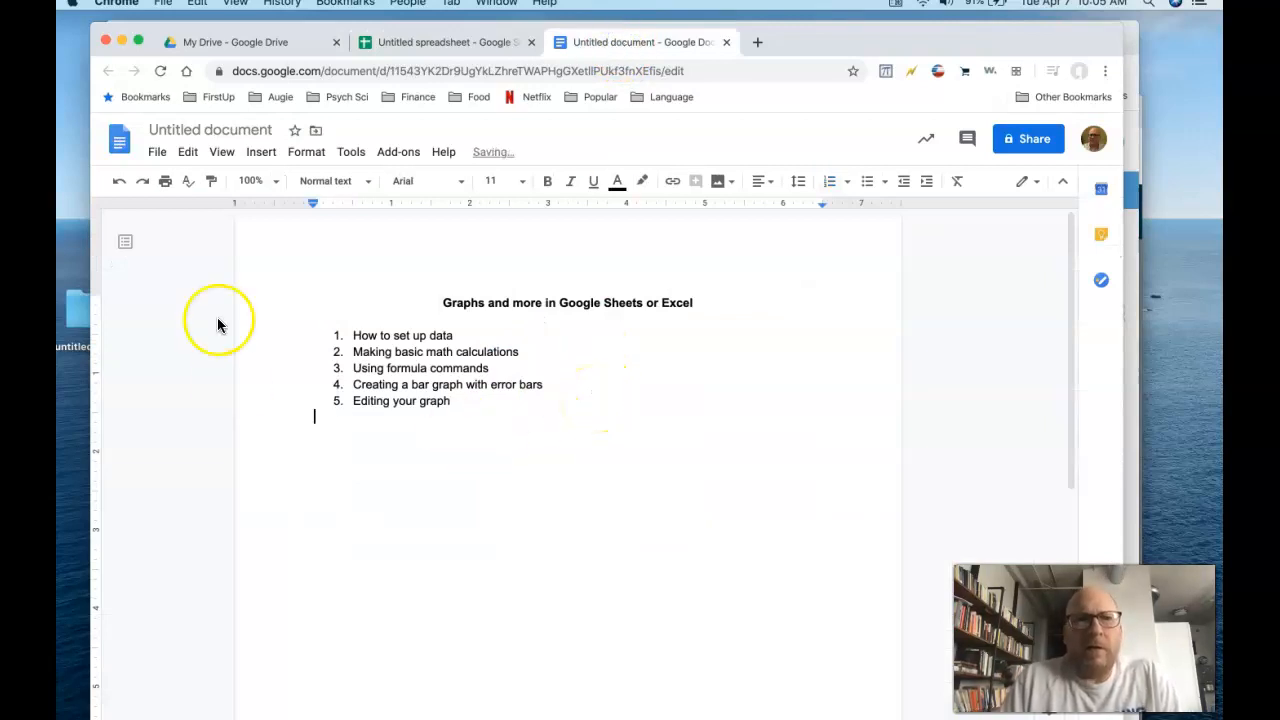
pyautogui.rightClick(428, 514)
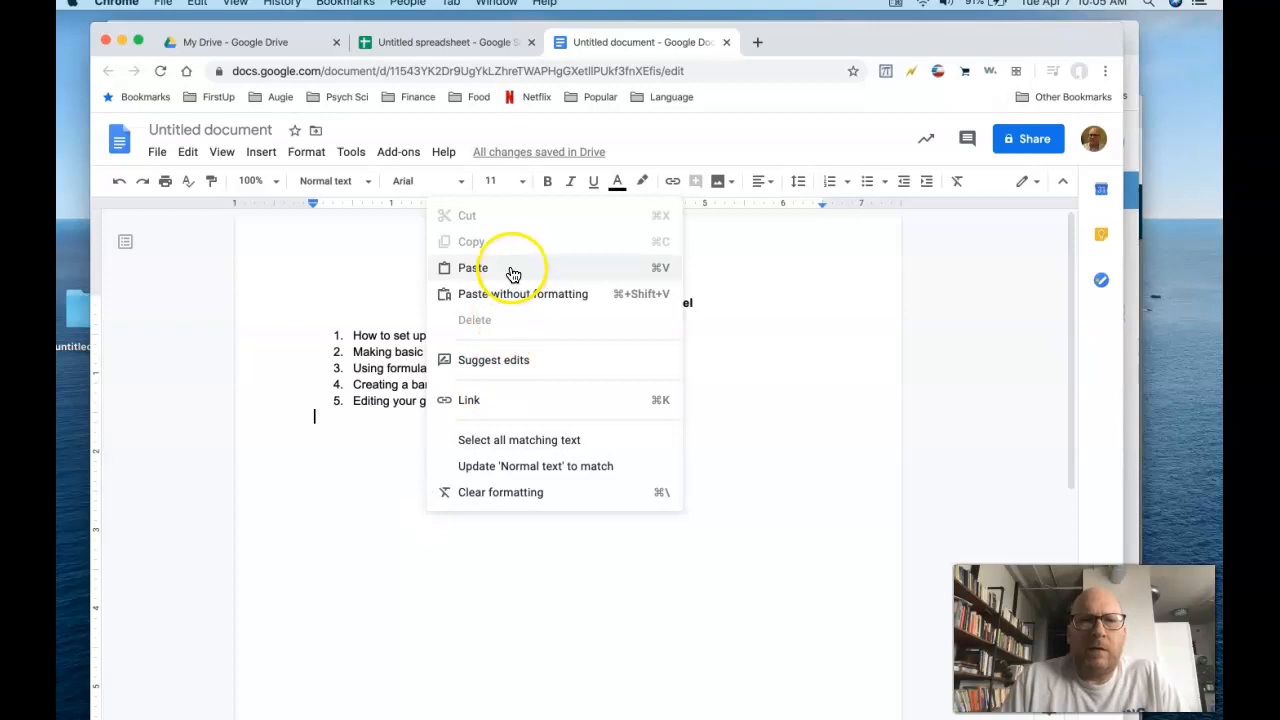
pyautogui.click(511, 270)
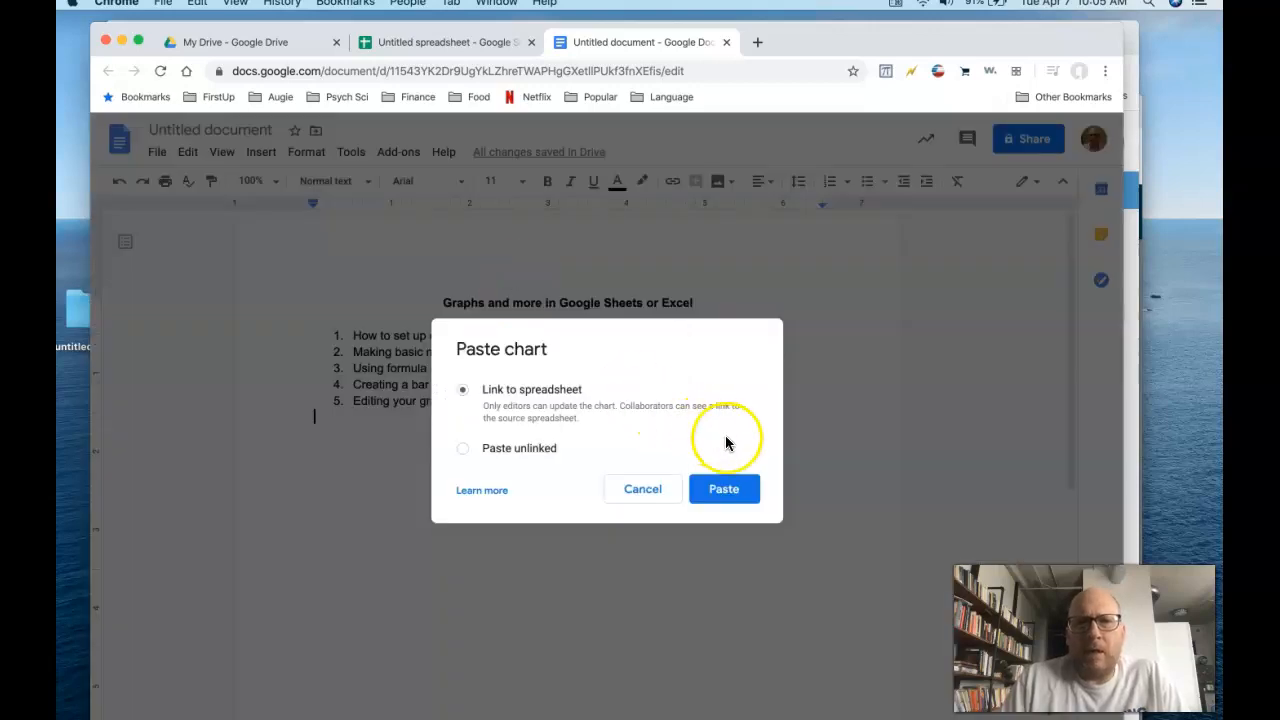
pyautogui.click(546, 448)
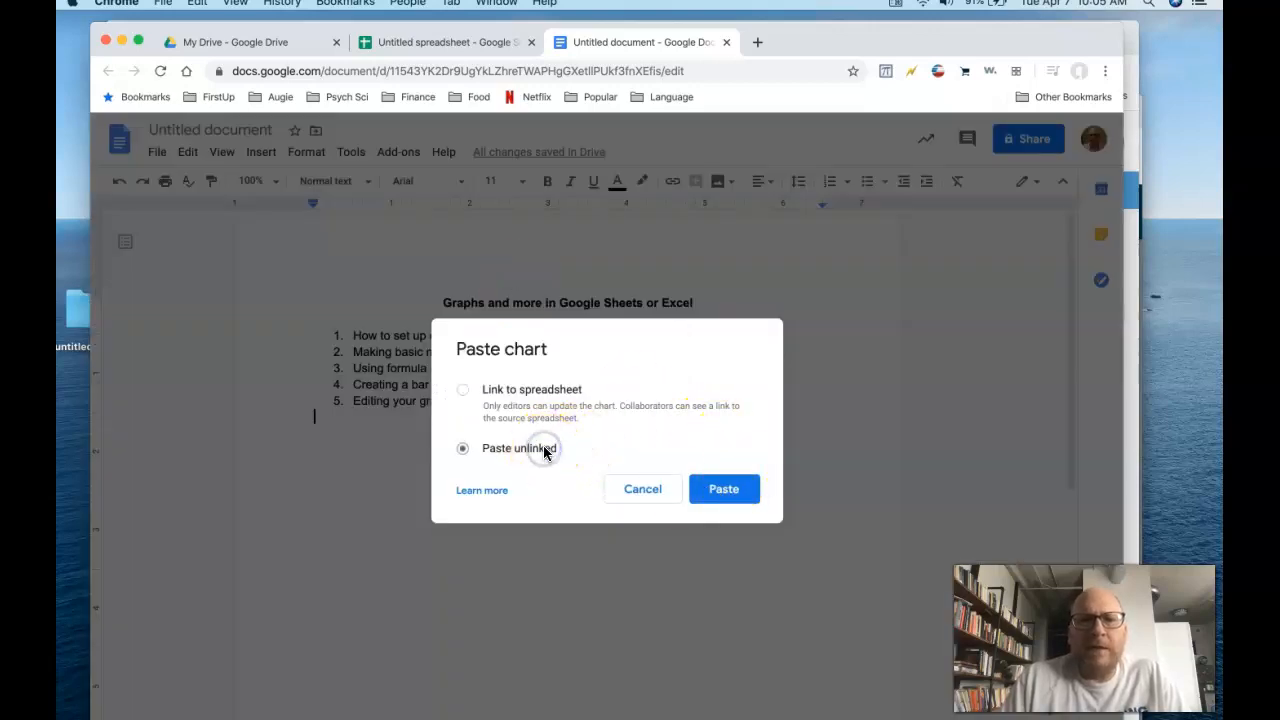
pyautogui.click(727, 490)
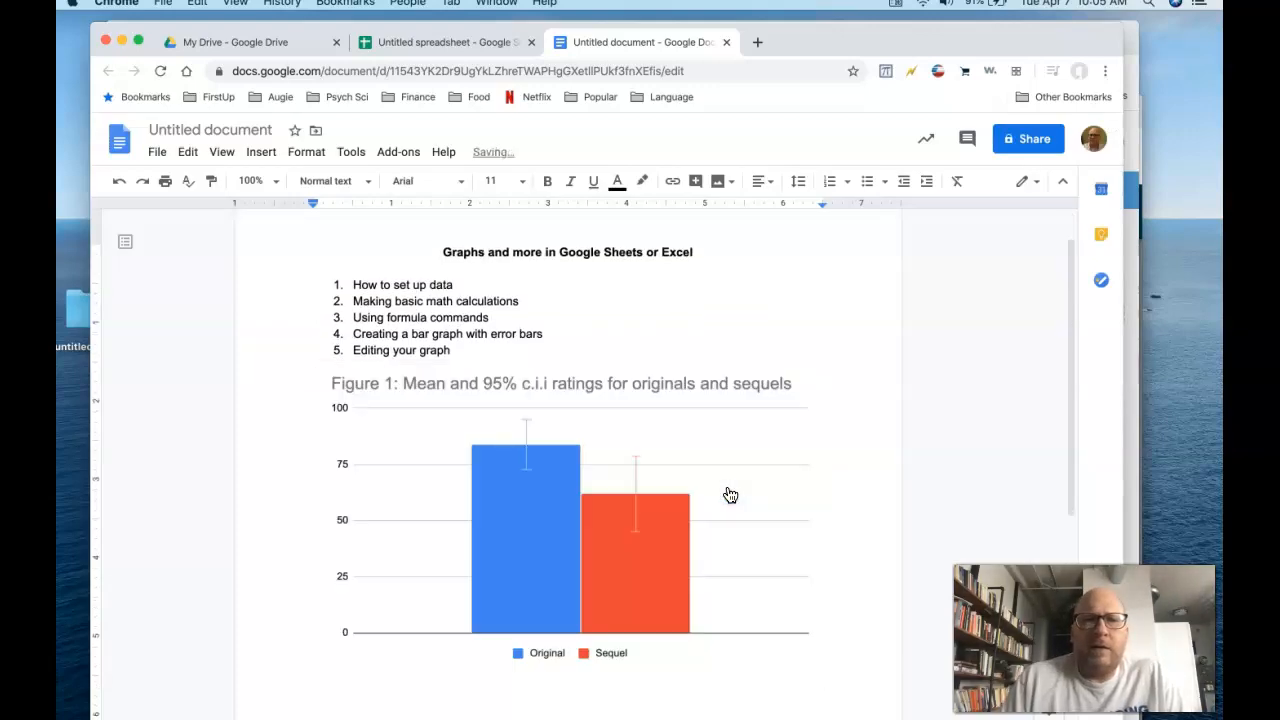
# - Add a blank line between the last list item and the pasted chart in the document
pyautogui.click(487, 347)
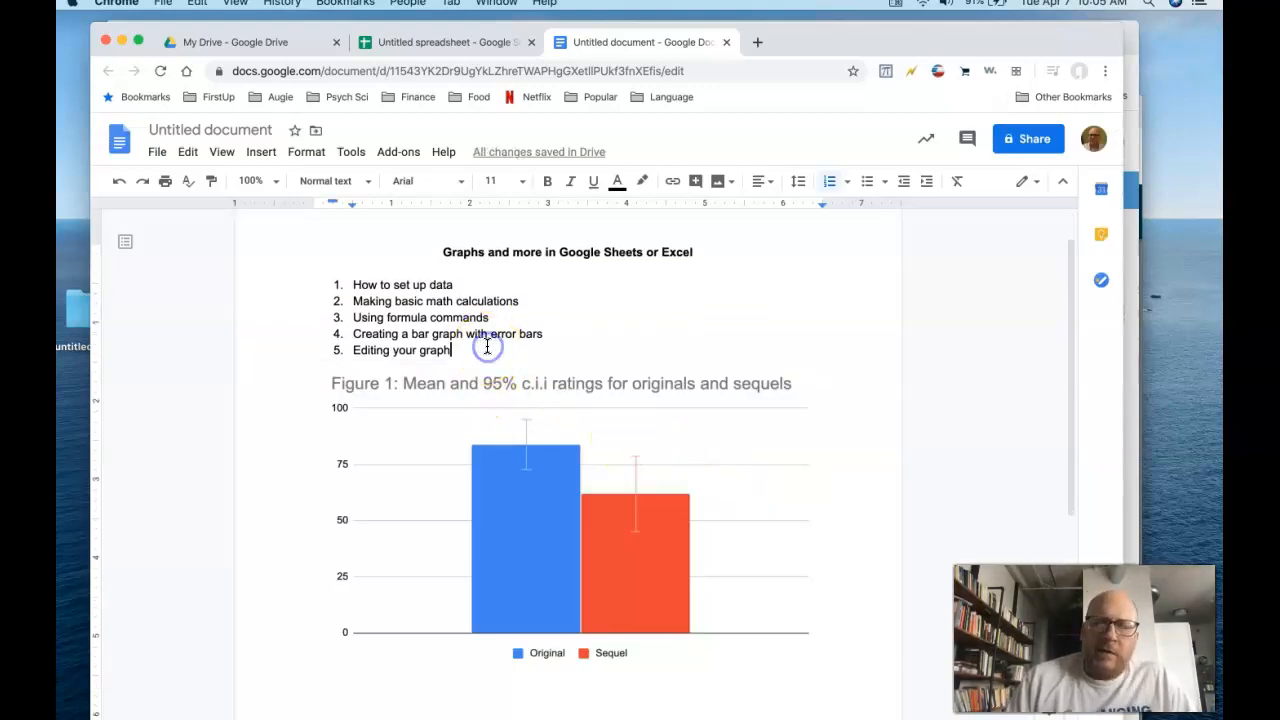
pyautogui.press('Return')
pyautogui.press('Return')
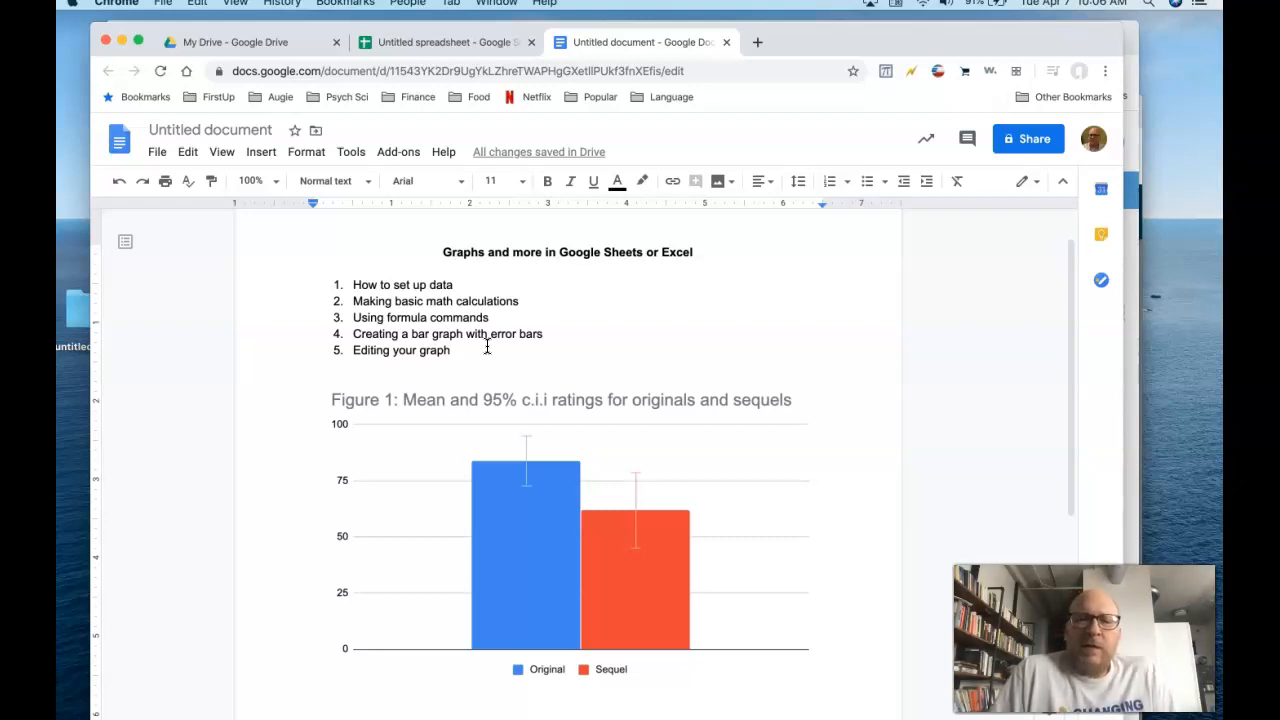
# - Return to the spreadsheet, try to move the chart off the ratings data, and close the Dictionary window
pyautogui.click(479, 44)
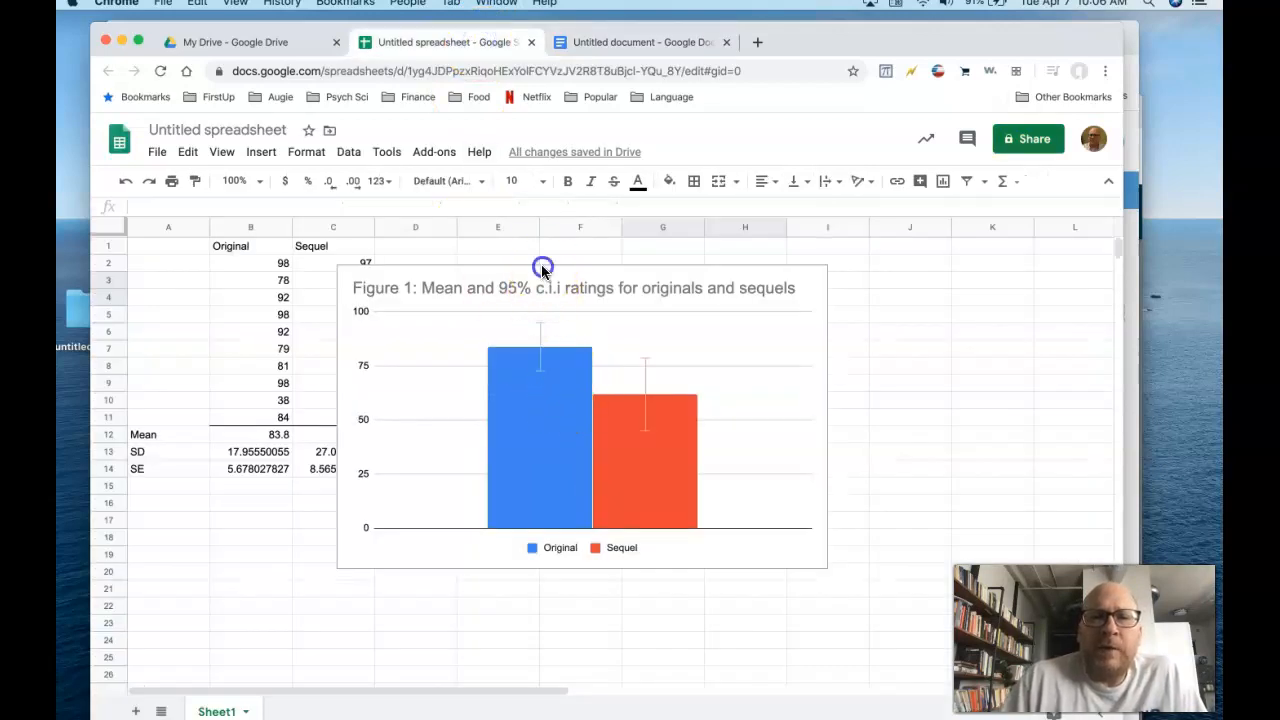
pyautogui.click(583, 264)
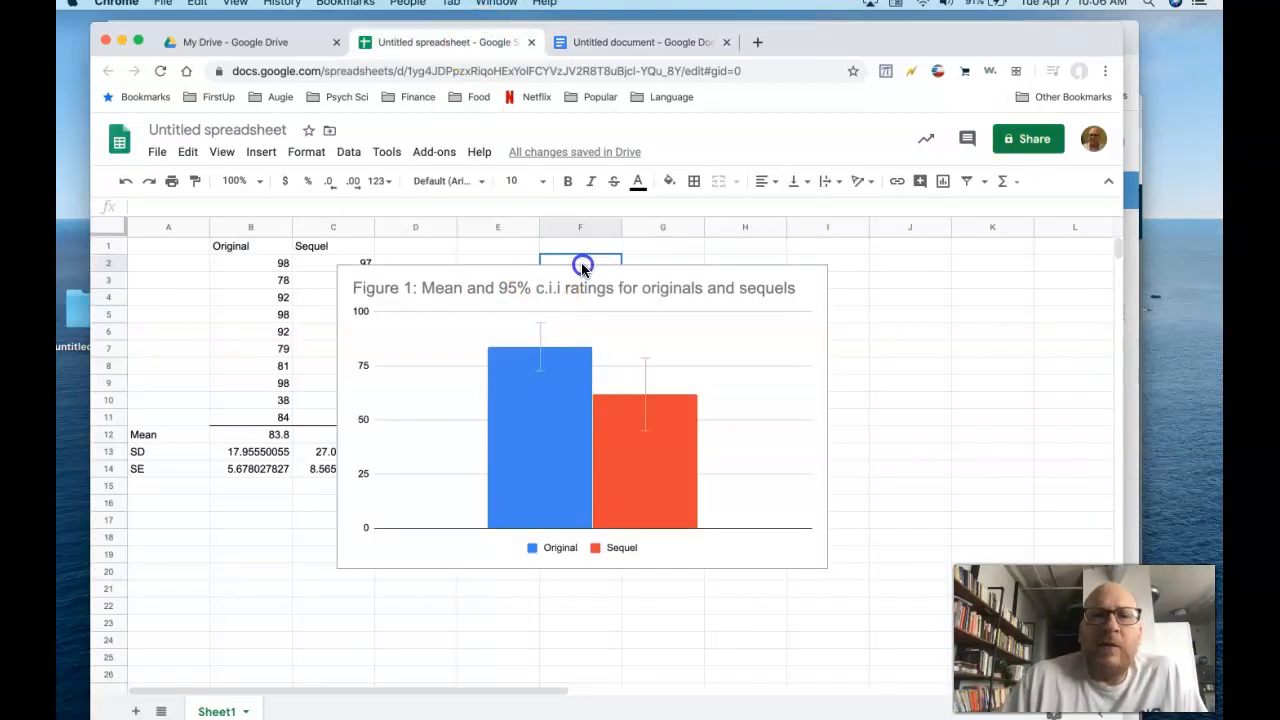
pyautogui.click(636, 275)
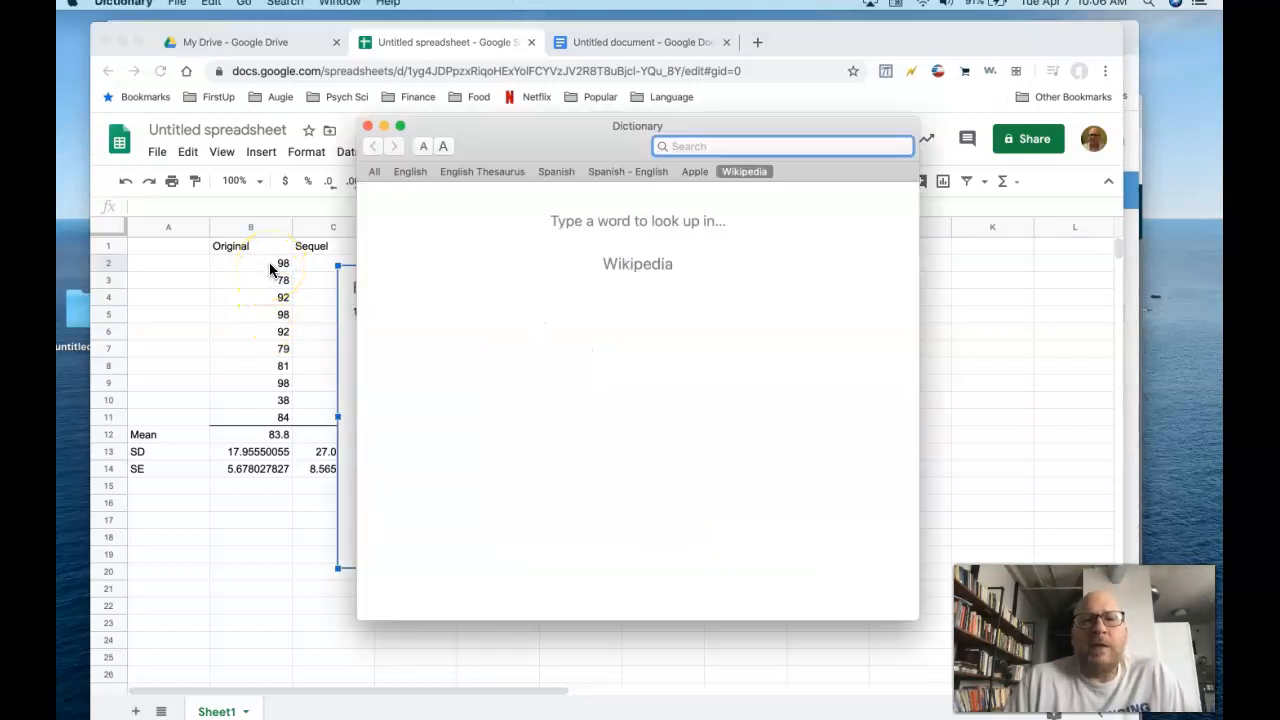
pyautogui.click(366, 126)
# - Change the Sequel column heading in C1 to Third and enter 42, 43 and 41 in C2 through C4
pyautogui.click(250, 258)
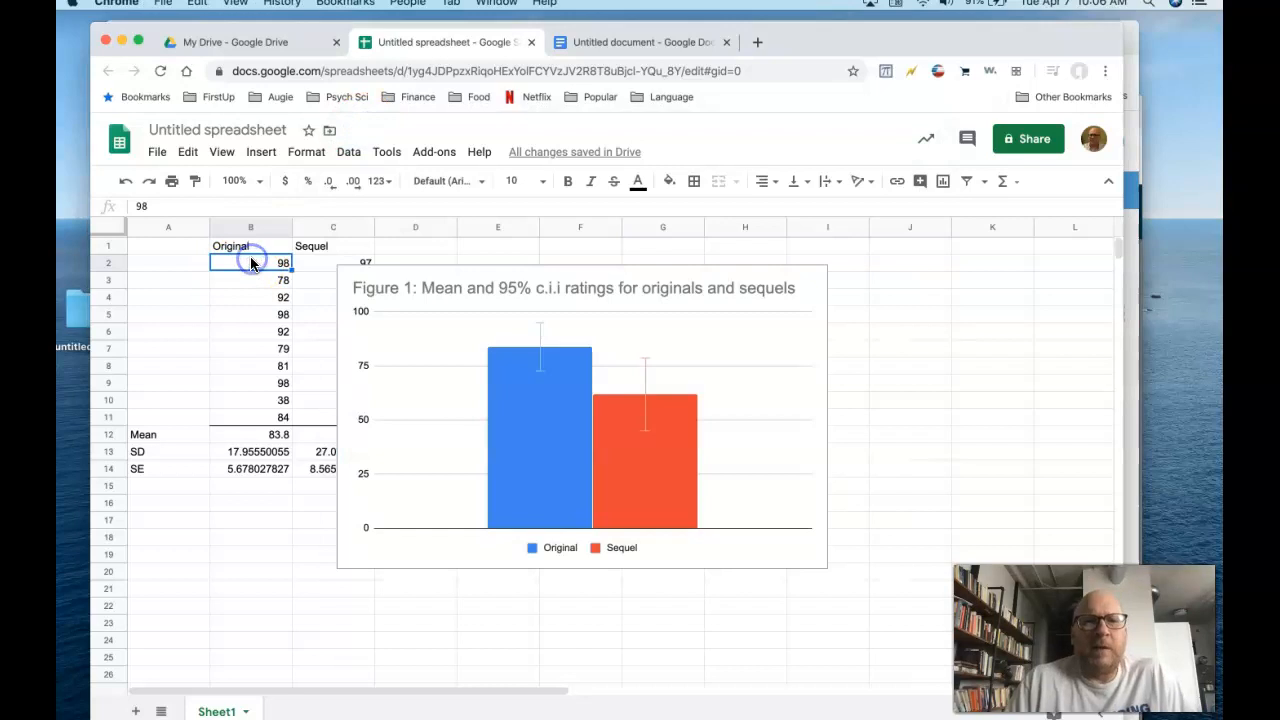
pyautogui.click(252, 243)
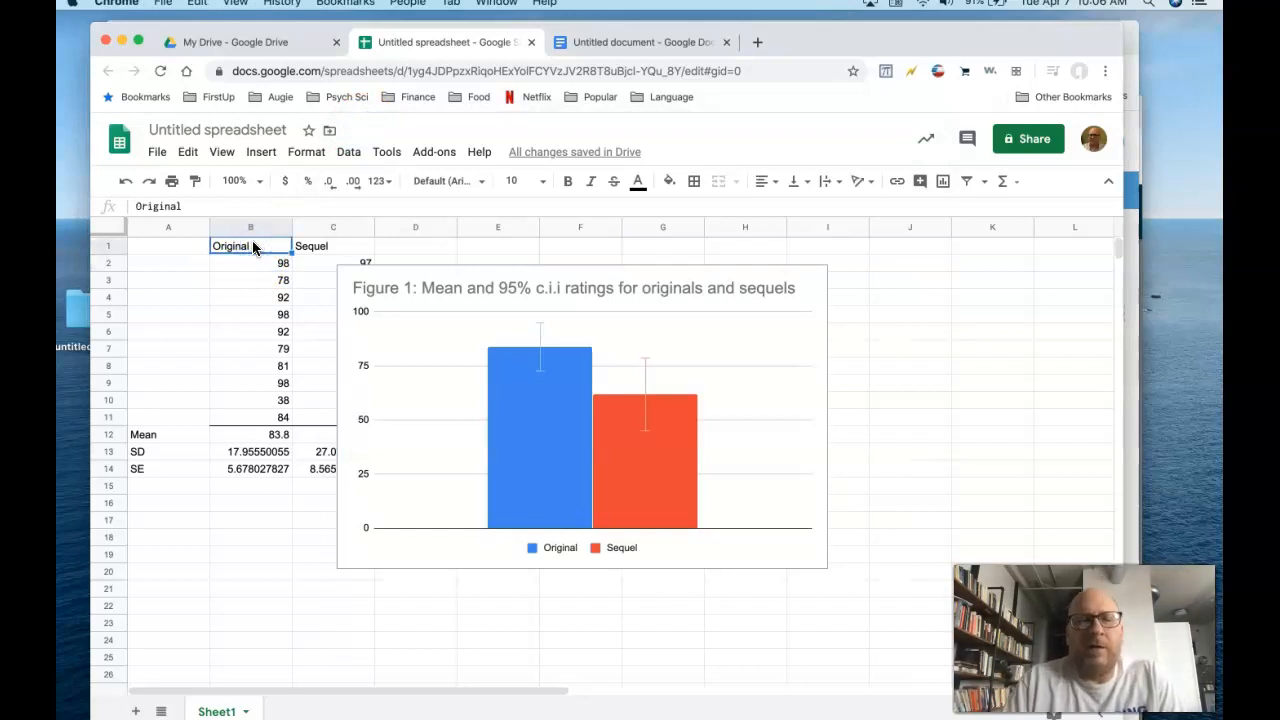
pyautogui.click(307, 250)
pyautogui.write('Third')
pyautogui.click(309, 266)
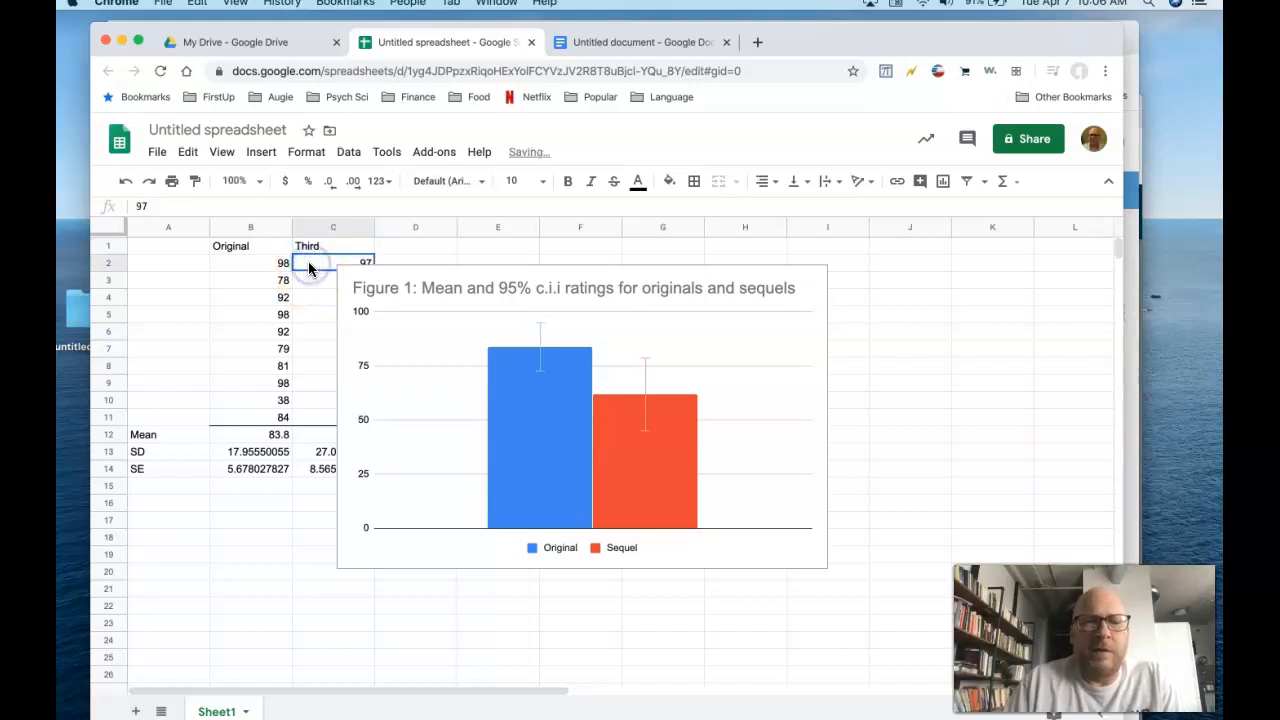
pyautogui.write('42')
pyautogui.press('Return')
pyautogui.write('43')
pyautogui.press('Return')
pyautogui.write('41')
pyautogui.press('Return')
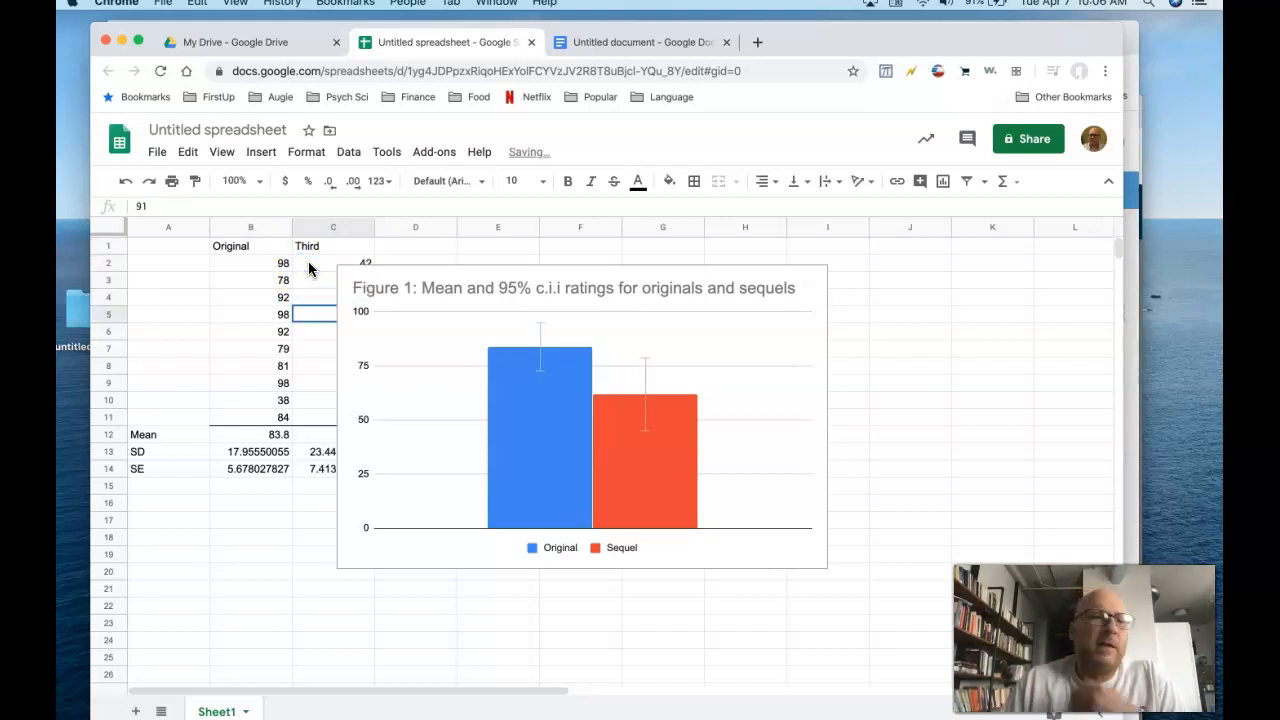
pyautogui.click(578, 260)
pyautogui.moveTo(617, 274); pyautogui.dragTo(728, 290)
pyautogui.click(367, 128)
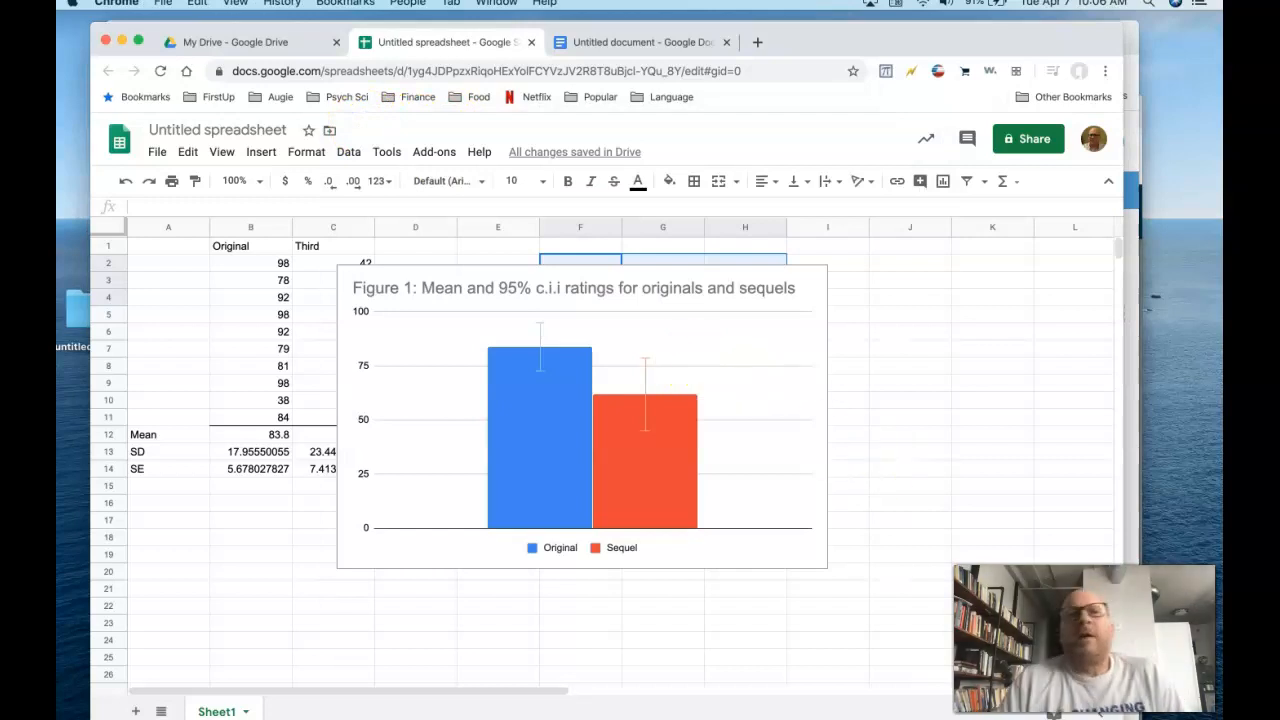
# - Switch back to the Google Docs document to check the pasted chart against the edited spreadsheet data
pyautogui.click(645, 42)
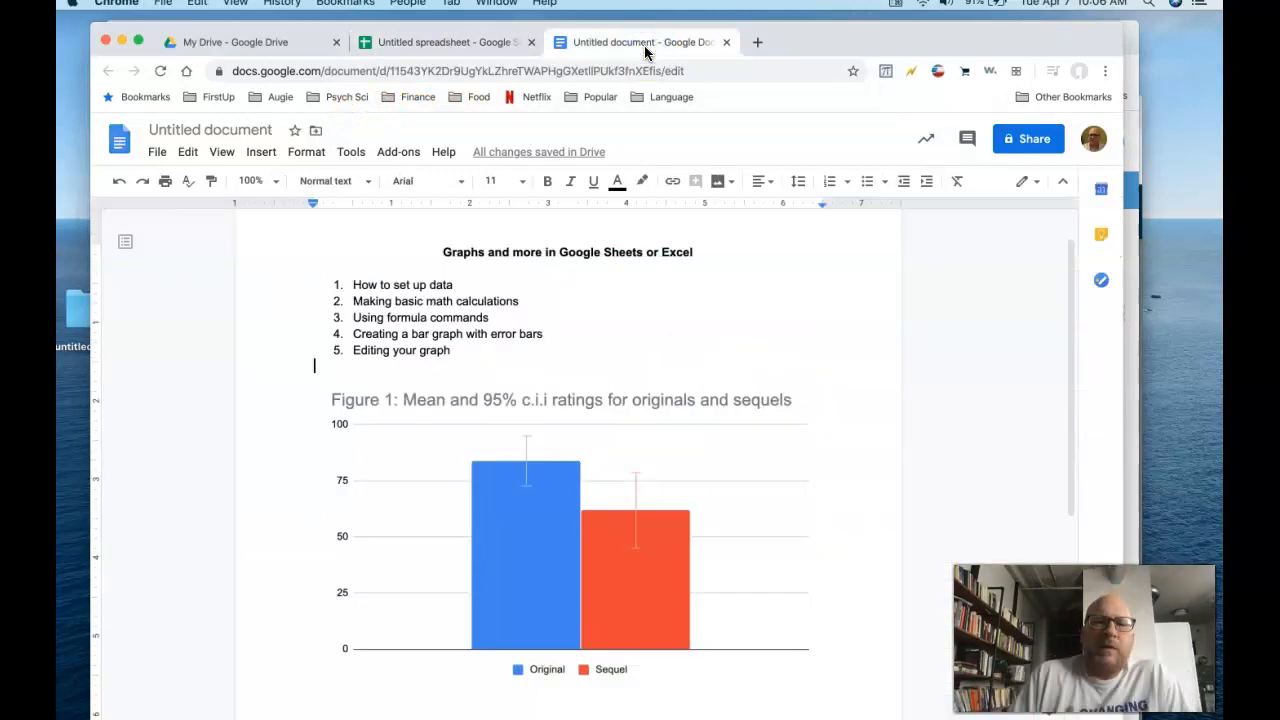